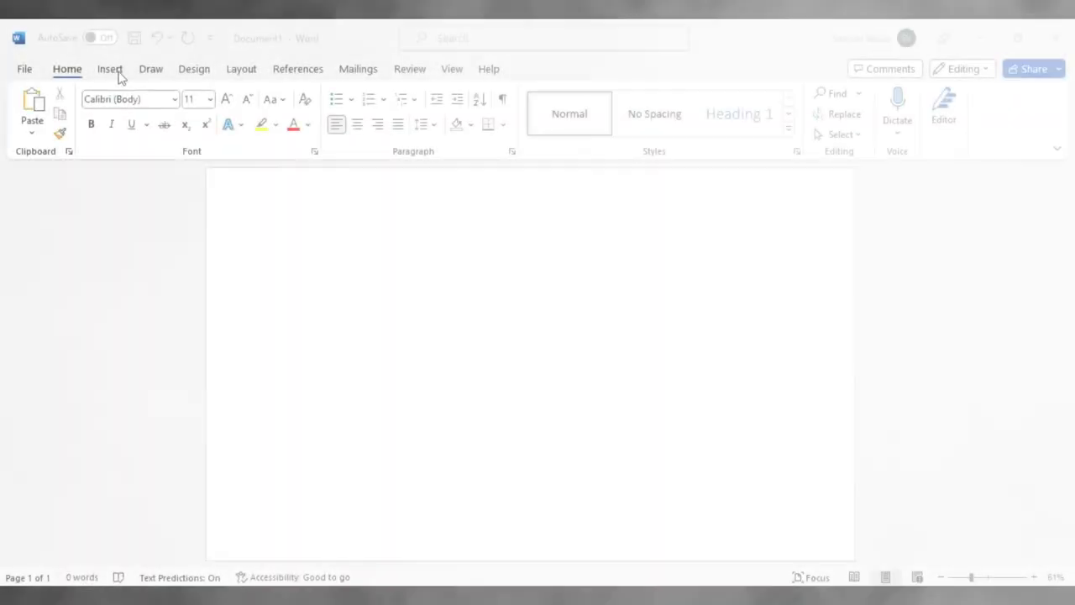
Step: Draw a rectangle that covers the whole page, 8.86" × 15.34"
{"action": "left_click", "coordinate": [119, 72]}
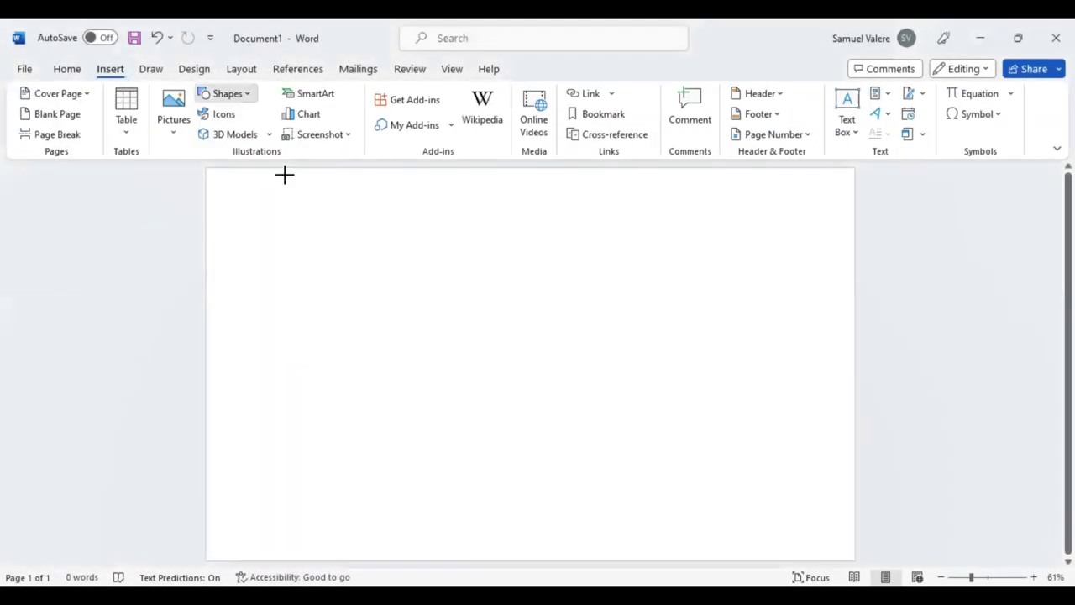
{"action": "left_click_drag", "start_coordinate": [206, 173], "coordinate": [469, 223]}
{"action": "mouse_move", "coordinate": [622, 292]}
{"action": "left_mouse_down"}
{"action": "mouse_move", "coordinate": [928, 572]}
{"action": "mouse_move", "coordinate": [914, 576]}
{"action": "left_mouse_up"}
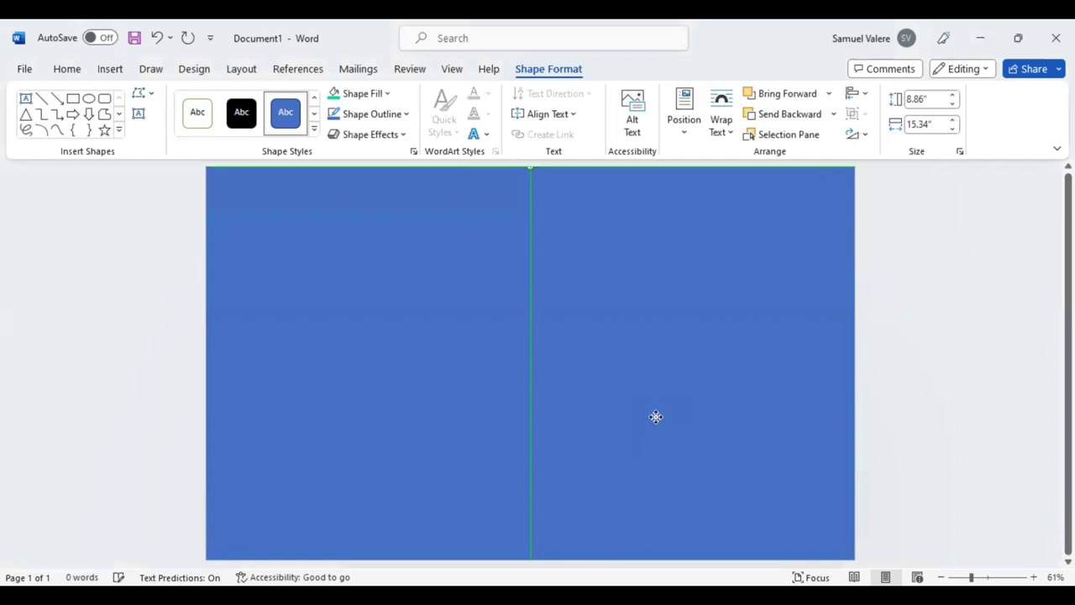
{"action": "left_click_drag", "start_coordinate": [653, 424], "coordinate": [656, 420]}
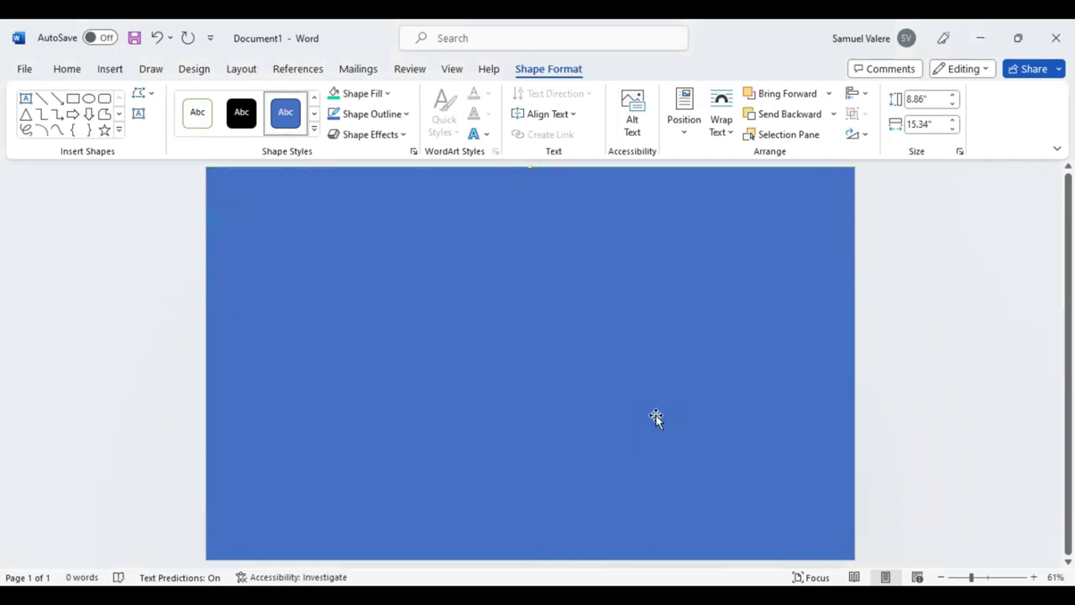
Step: Remove the rectangle's outline and give it a pink fill
{"action": "left_click", "coordinate": [407, 118]}
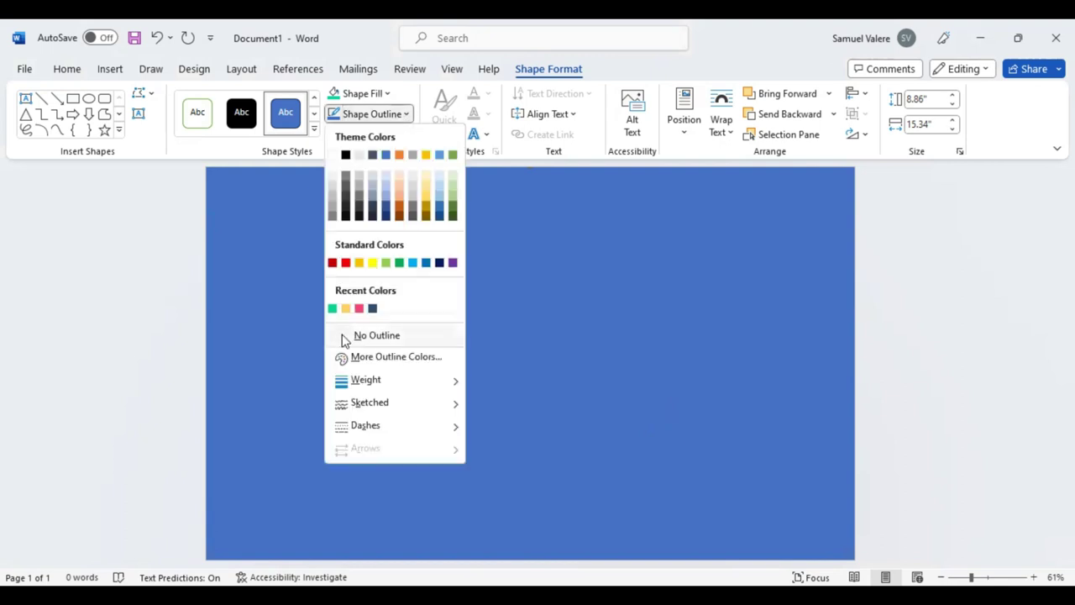
{"action": "left_click", "coordinate": [342, 335]}
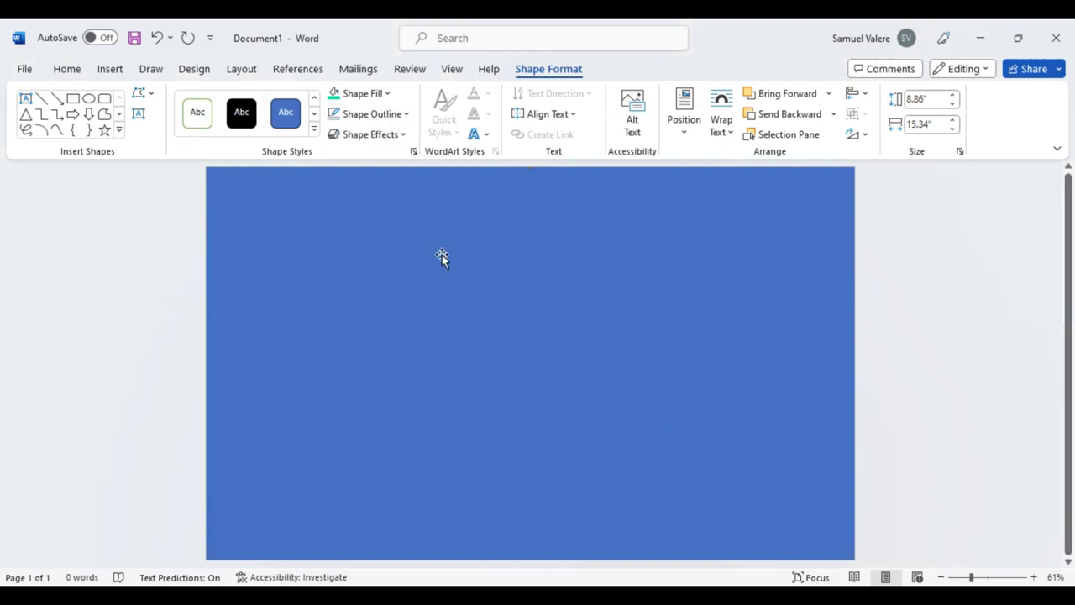
{"action": "left_click", "coordinate": [391, 95]}
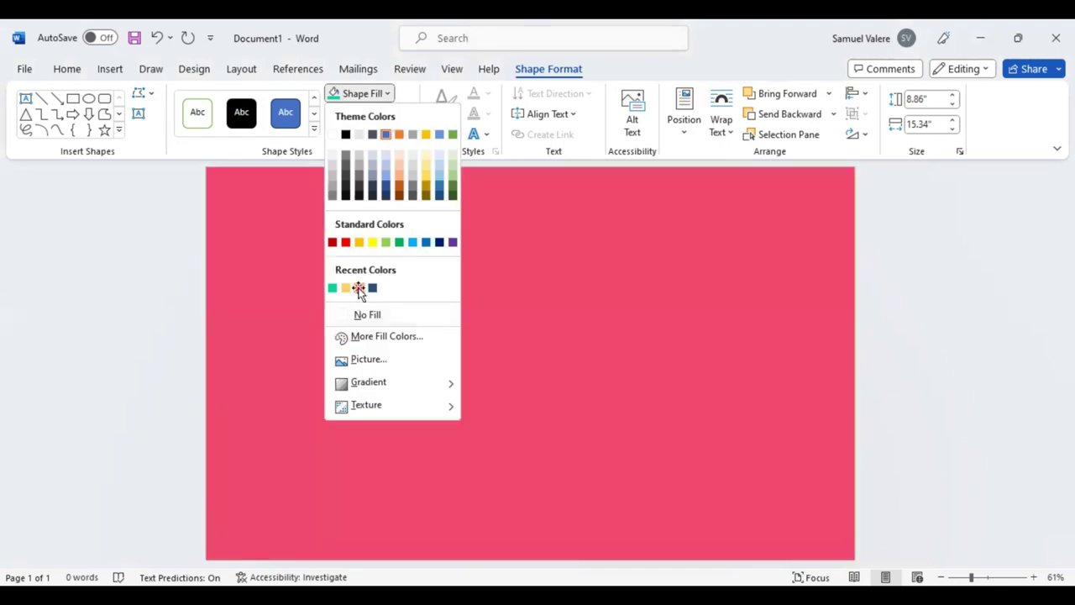
{"action": "left_click", "coordinate": [359, 288]}
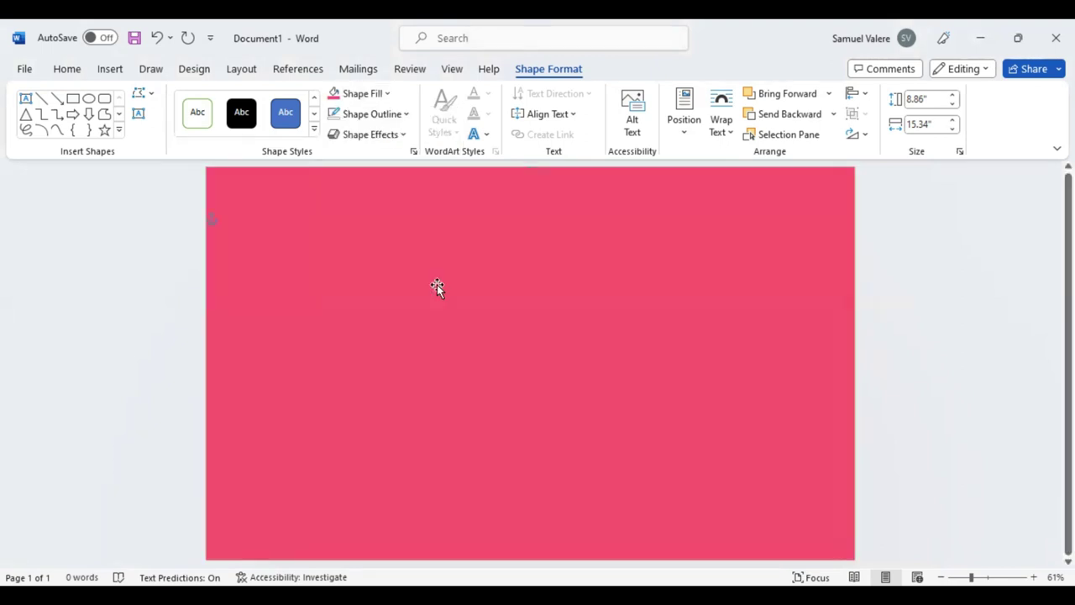
Step: Draw a right triangle on the lower left of the page
{"action": "left_click", "coordinate": [120, 132]}
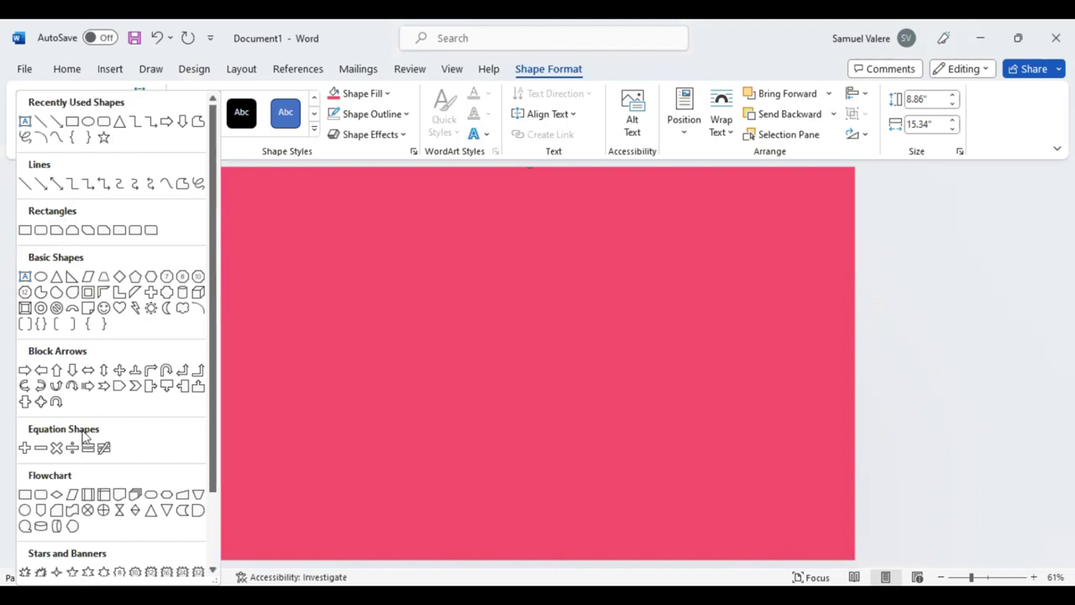
{"action": "left_click", "coordinate": [72, 278]}
{"action": "mouse_move", "coordinate": [289, 299]}
{"action": "left_mouse_down"}
{"action": "mouse_move", "coordinate": [351, 467]}
{"action": "mouse_move", "coordinate": [463, 552]}
{"action": "left_mouse_up"}
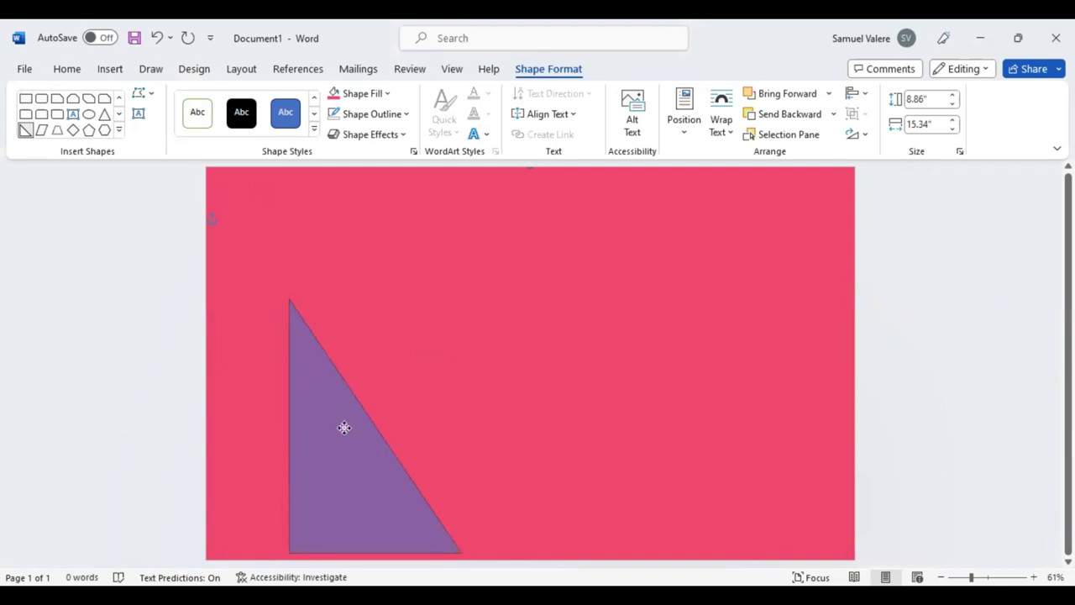
Step: Flip the triangle vertically and fit it to the top-left corner, 11.44" × 5.69"
{"action": "left_click", "coordinate": [344, 428]}
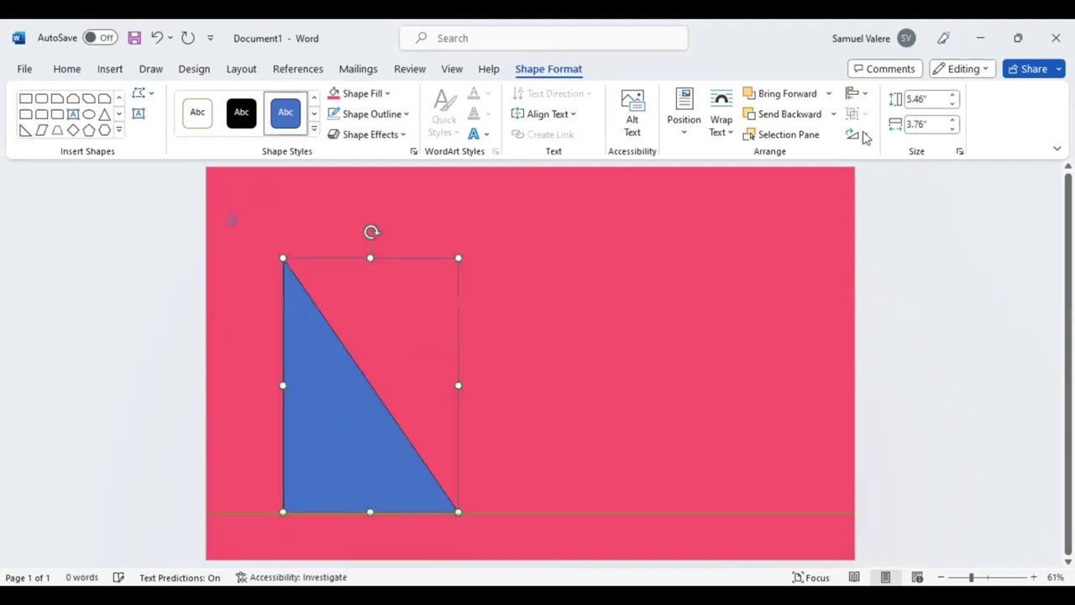
{"action": "left_click", "coordinate": [864, 136]}
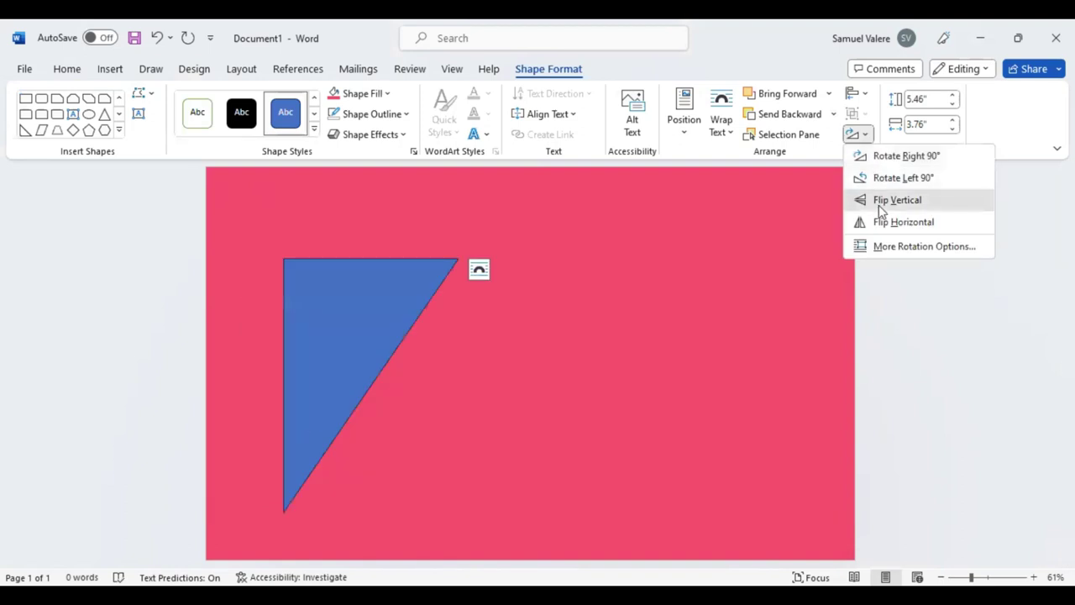
{"action": "left_click_drag", "start_coordinate": [311, 286], "coordinate": [250, 240]}
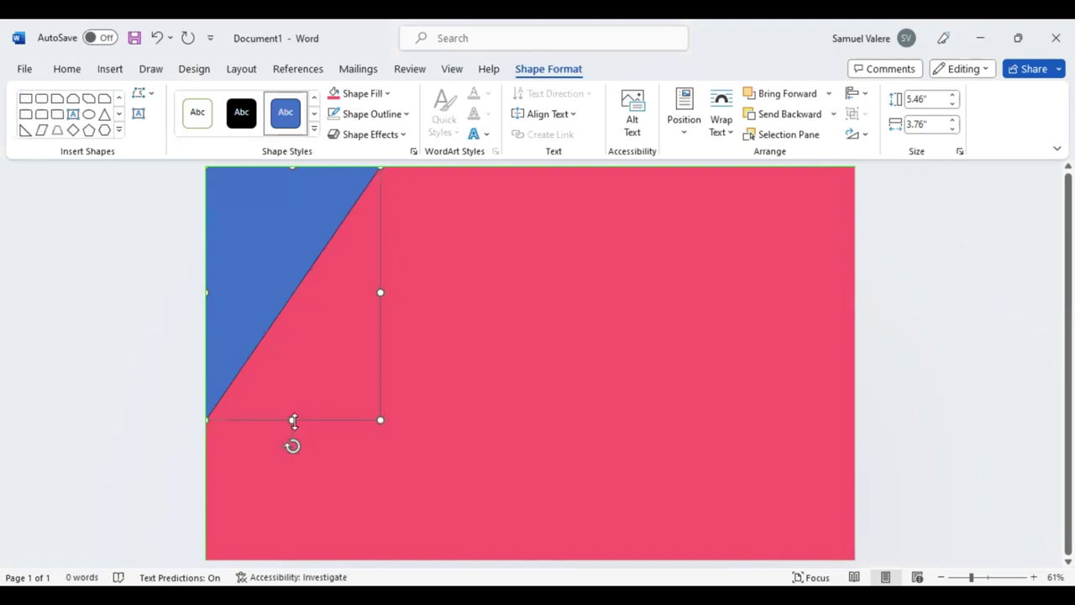
{"action": "left_click_drag", "start_coordinate": [293, 420], "coordinate": [293, 558]}
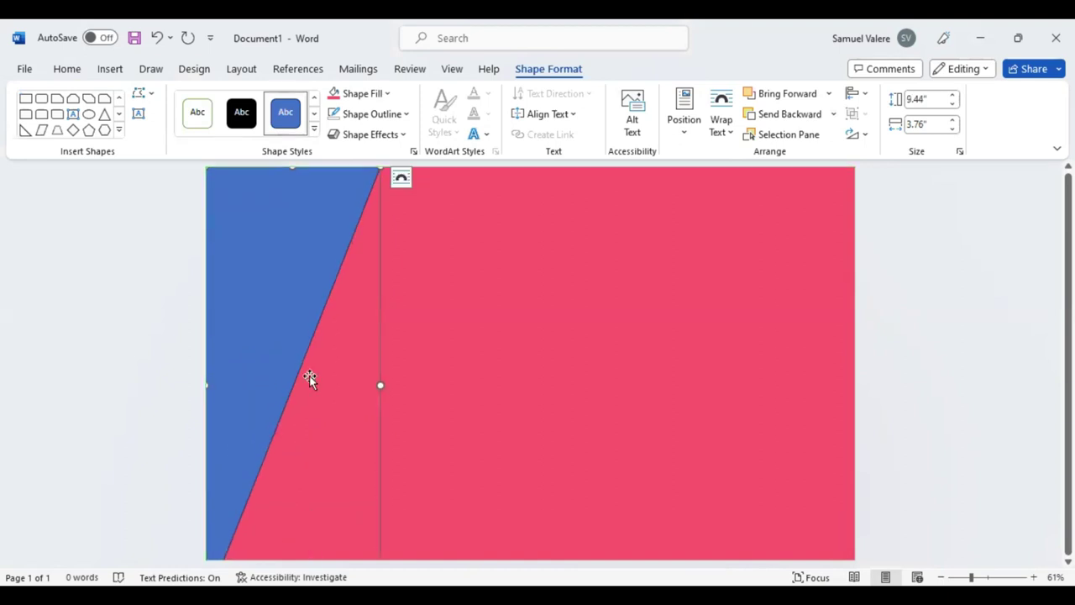
{"action": "left_click_drag", "start_coordinate": [283, 290], "coordinate": [295, 211]}
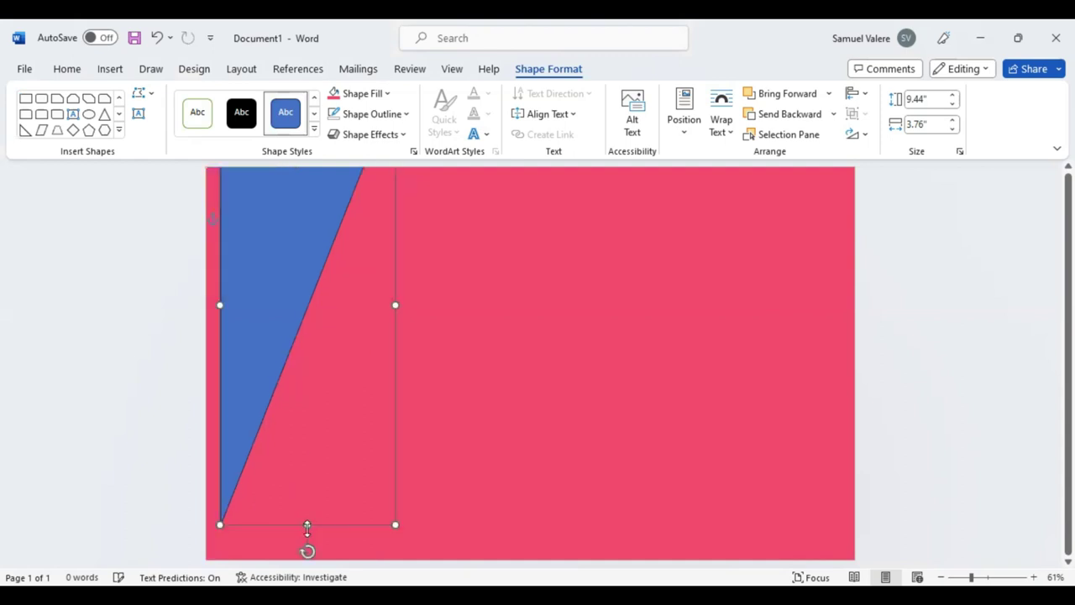
{"action": "left_click_drag", "start_coordinate": [266, 314], "coordinate": [245, 413]}
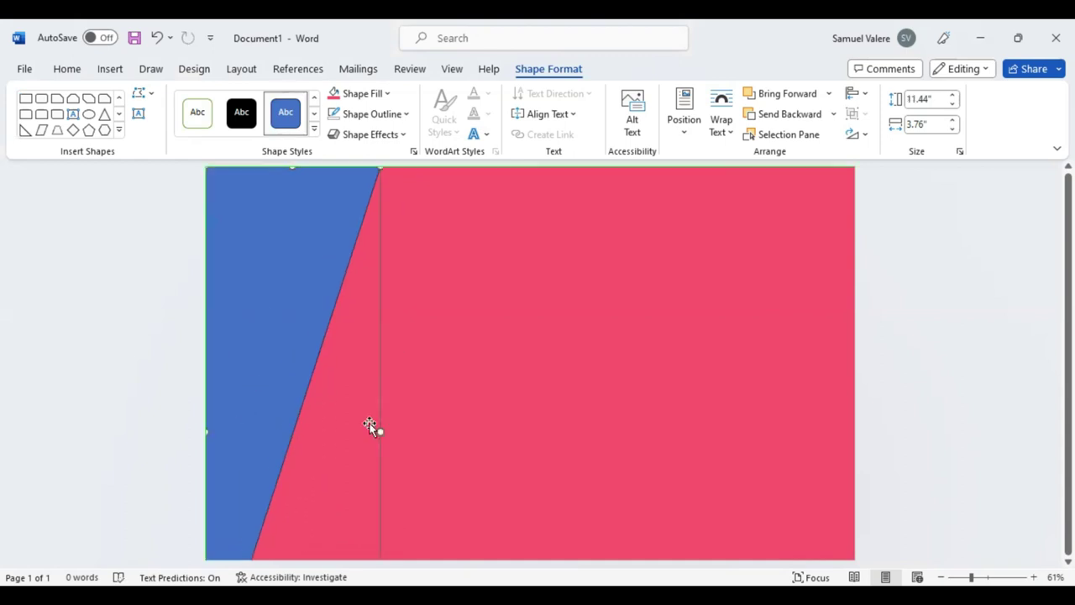
{"action": "left_click_drag", "start_coordinate": [382, 431], "coordinate": [469, 435]}
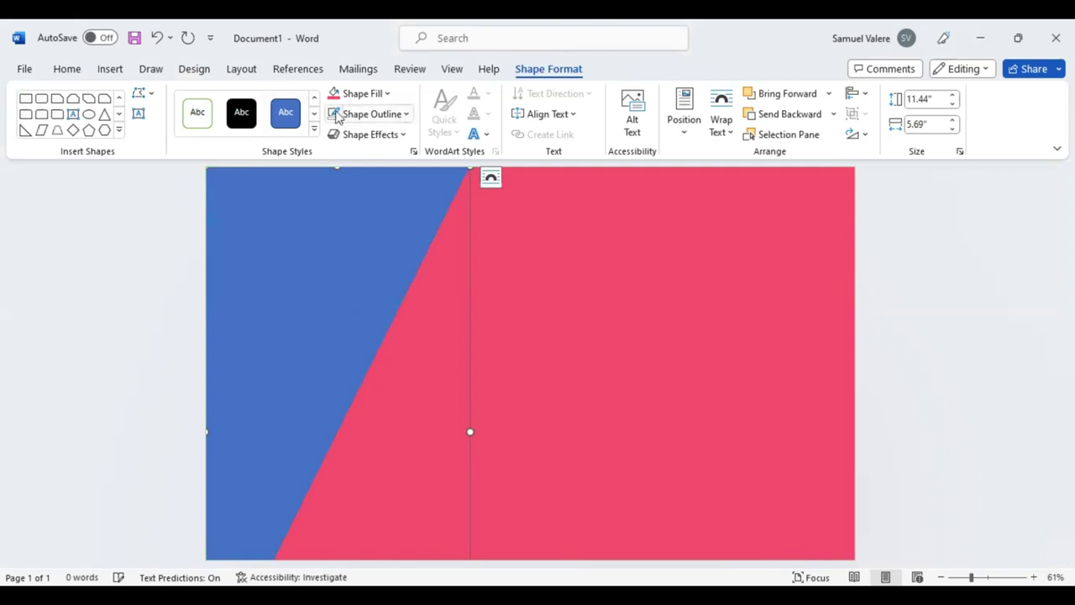
Step: Give the triangle a gradient fill with dark blue at both end stops
{"action": "left_click", "coordinate": [387, 93]}
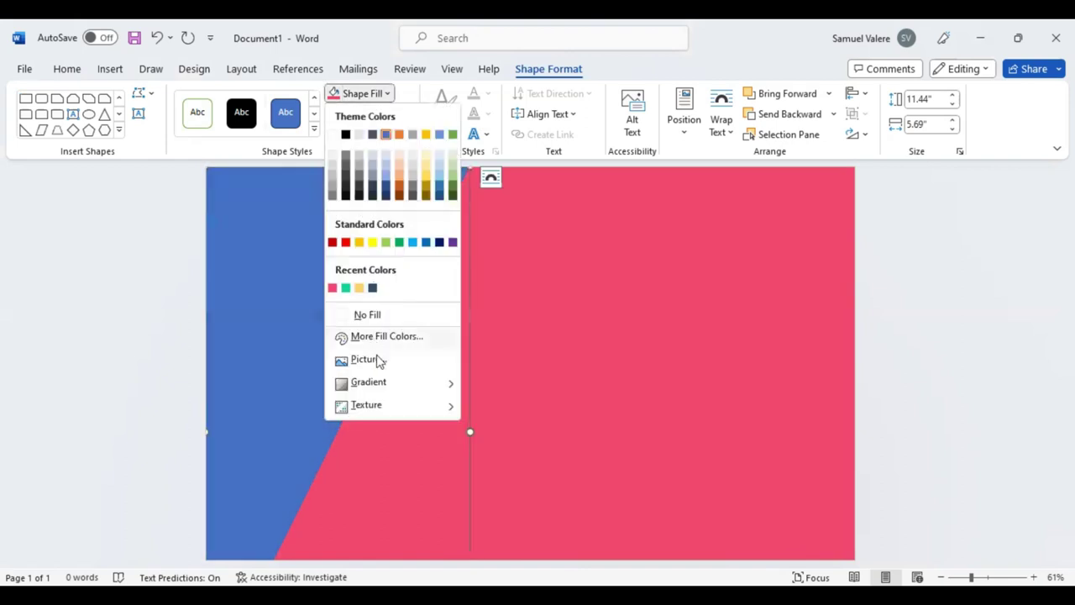
{"action": "mouse_move", "coordinate": [369, 382]}
{"action": "left_click", "coordinate": [521, 568]}
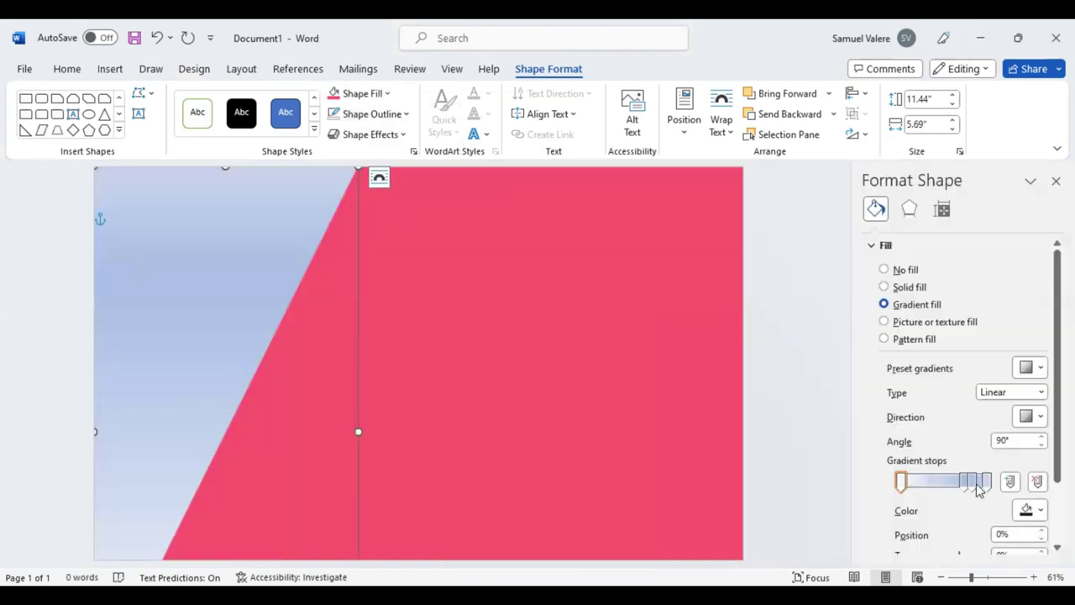
{"action": "left_click_drag", "start_coordinate": [979, 490], "coordinate": [948, 486]}
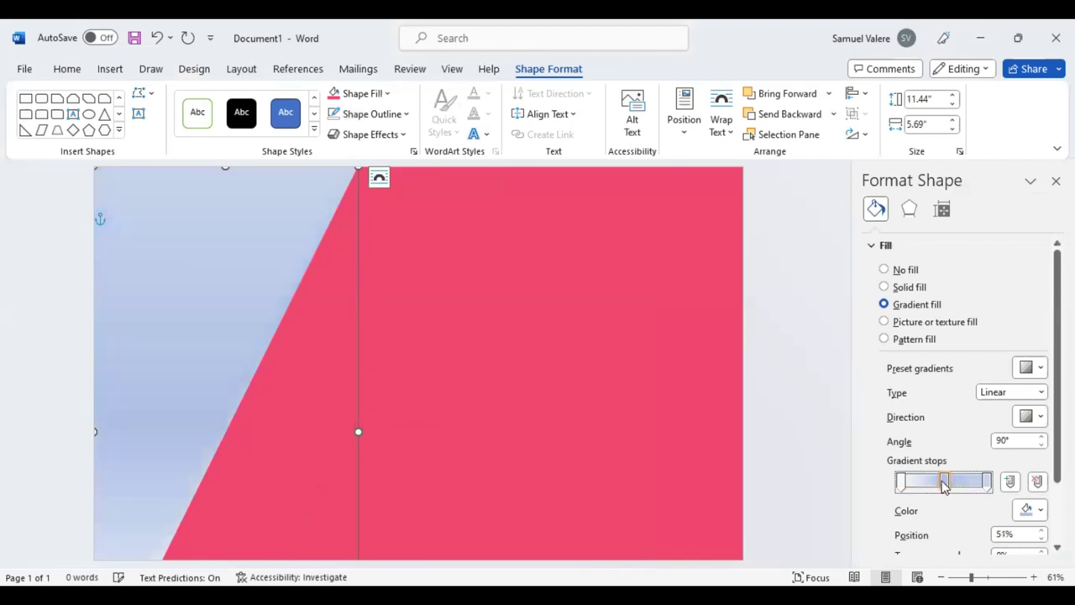
{"action": "left_click_drag", "start_coordinate": [948, 485], "coordinate": [948, 485]}
{"action": "left_click", "coordinate": [988, 483]}
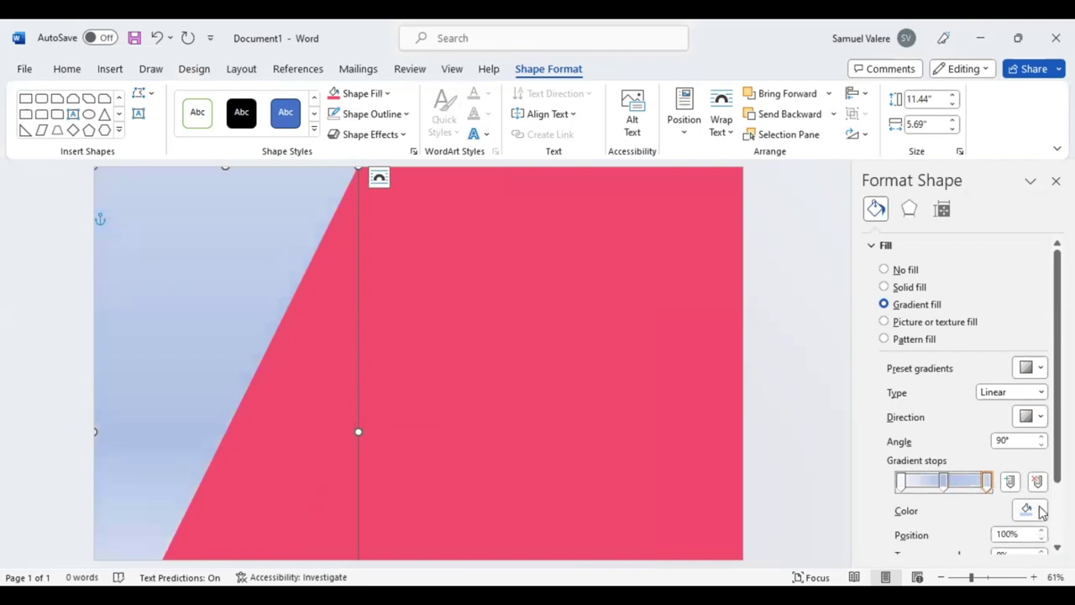
{"action": "left_click", "coordinate": [1027, 509]}
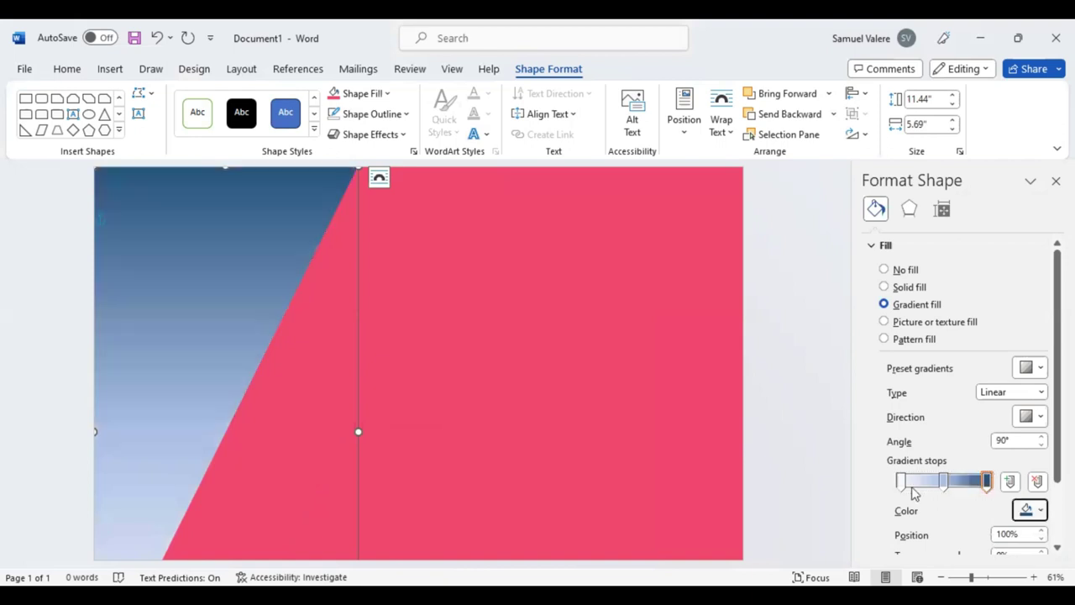
{"action": "left_click", "coordinate": [900, 482]}
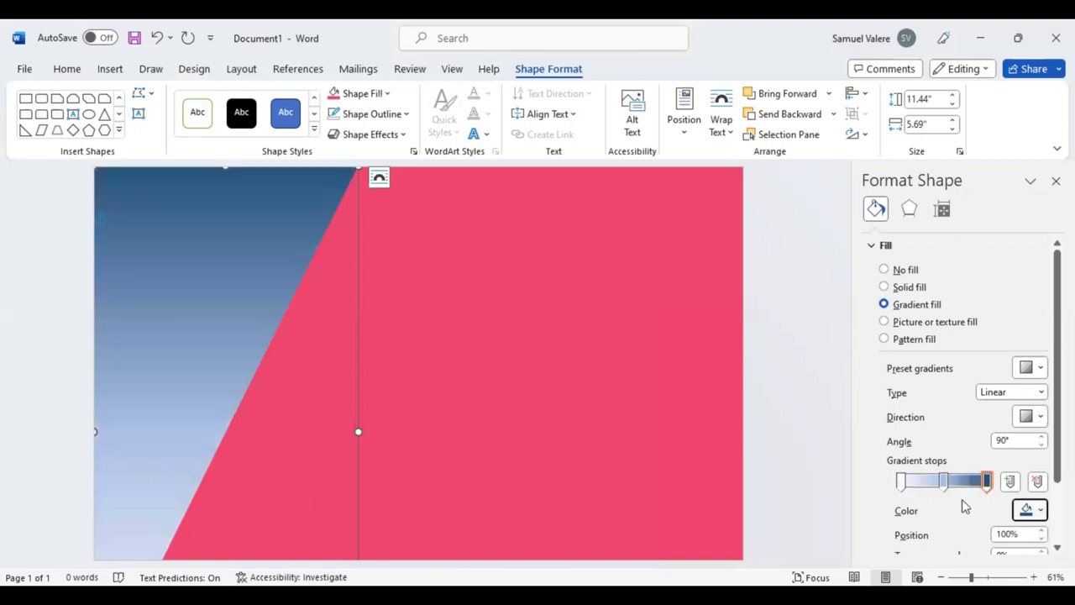
{"action": "left_click", "coordinate": [1041, 510]}
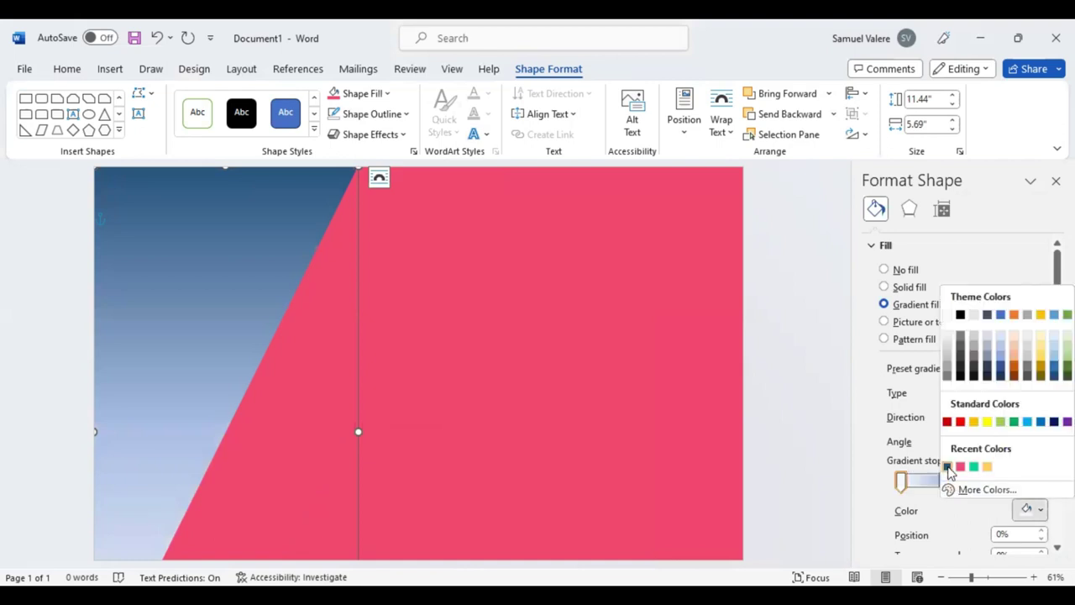
{"action": "left_click", "coordinate": [915, 485]}
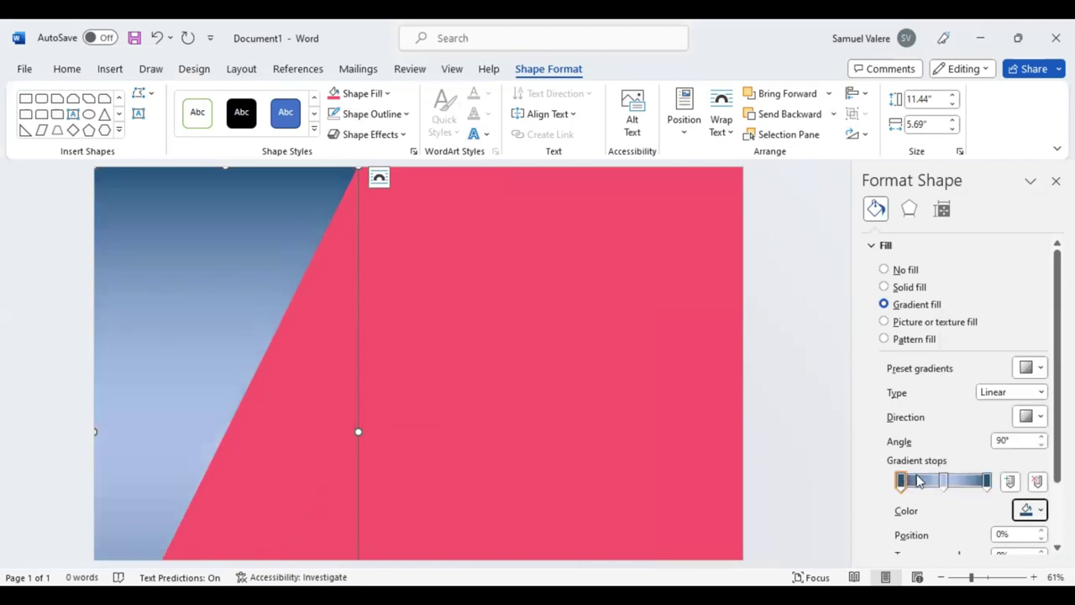
Step: Add a teal-green middle gradient stop at 61% and close the formatting pane
{"action": "left_click", "coordinate": [918, 479]}
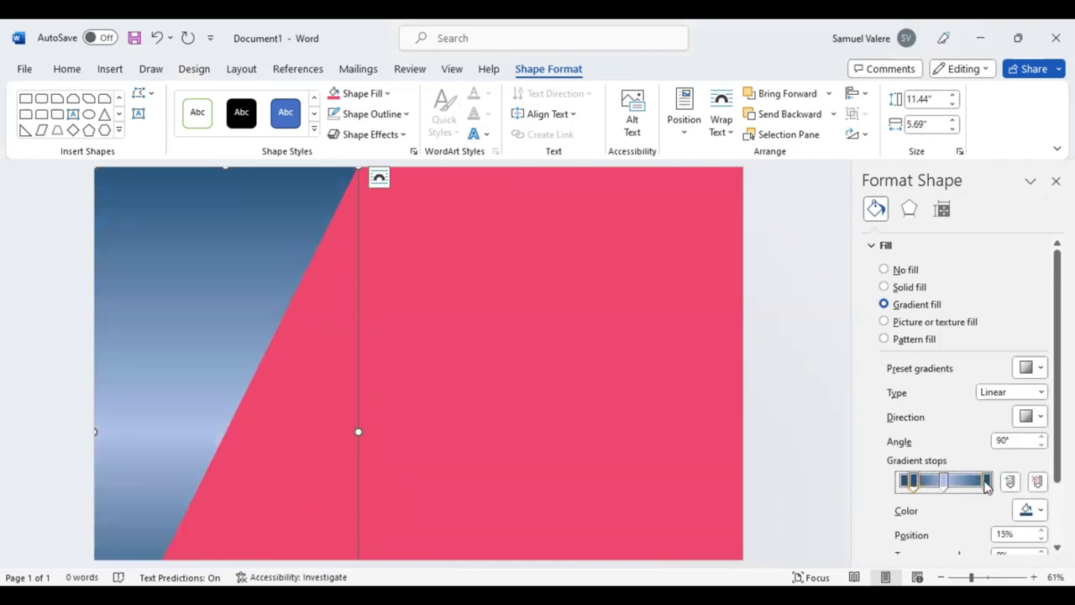
{"action": "left_click", "coordinate": [943, 485]}
{"action": "left_click", "coordinate": [950, 482]}
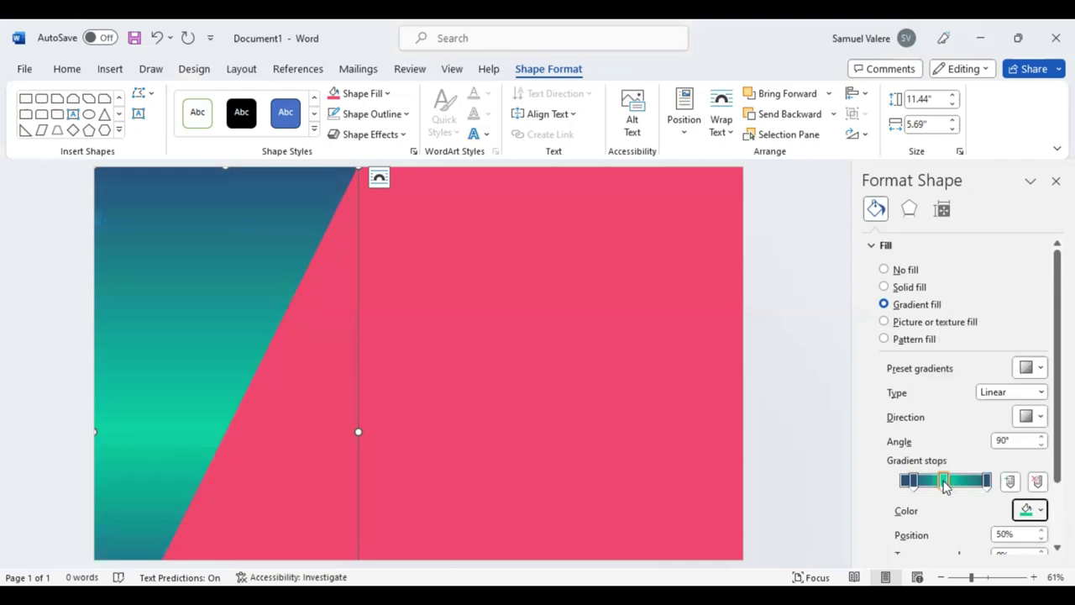
{"action": "left_click_drag", "start_coordinate": [944, 482], "coordinate": [919, 484]}
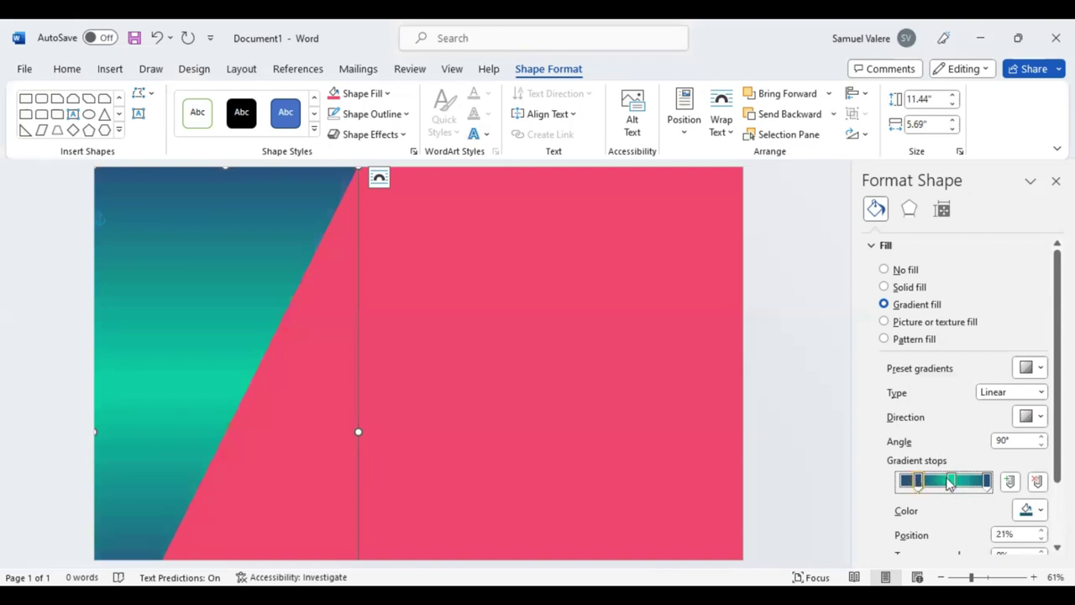
{"action": "left_click", "coordinate": [951, 480]}
{"action": "left_click_drag", "start_coordinate": [950, 481], "coordinate": [953, 482]}
{"action": "left_click", "coordinate": [1056, 181]}
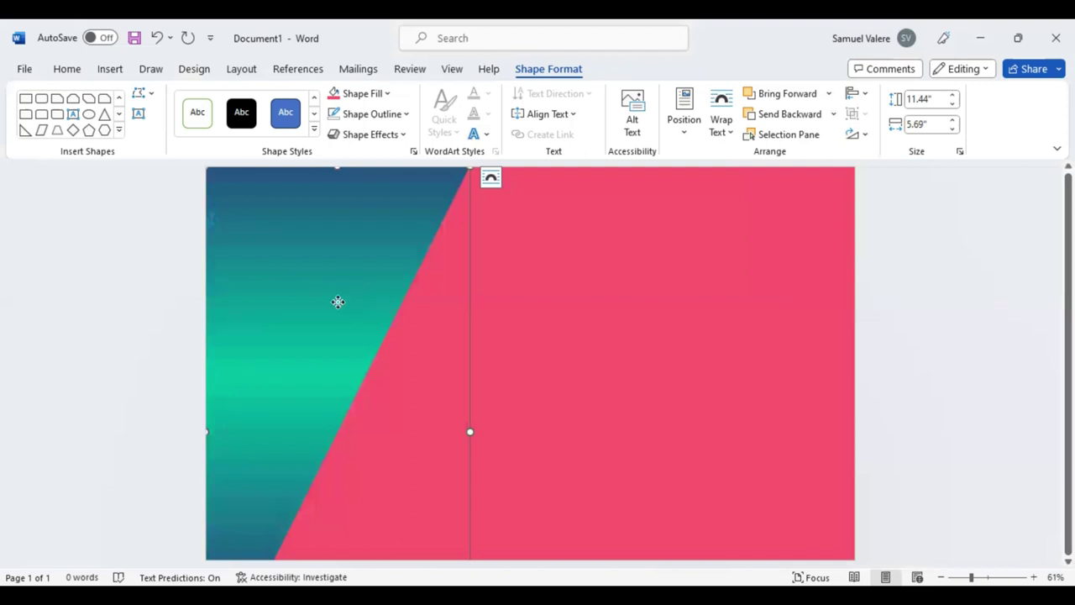
Step: Widen the gradient panel slightly and send the yellow shape behind it
{"action": "left_click", "coordinate": [336, 300]}
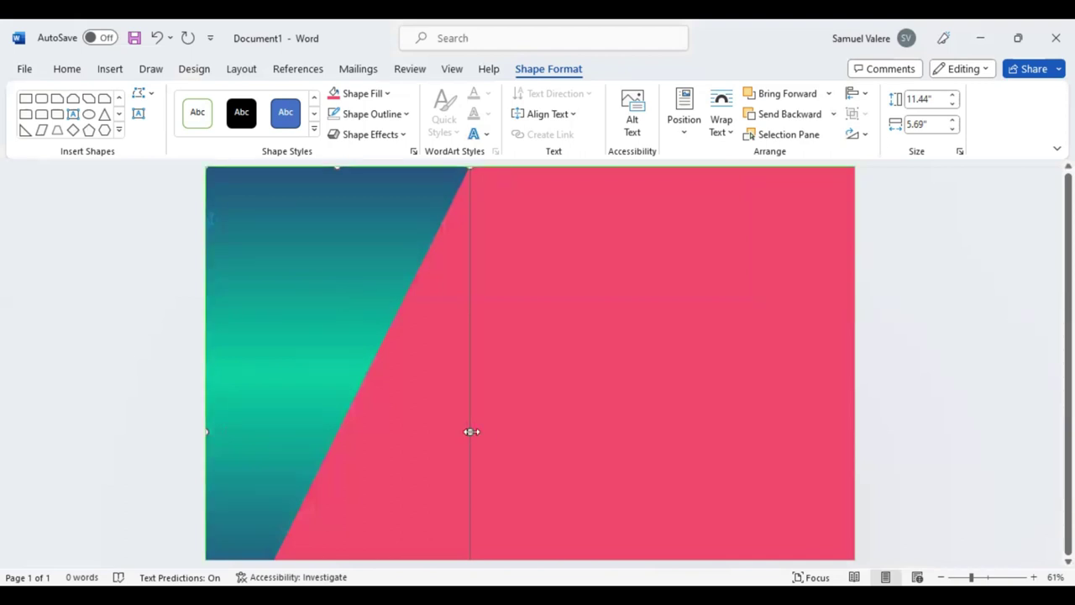
{"action": "left_click_drag", "start_coordinate": [469, 432], "coordinate": [489, 437]}
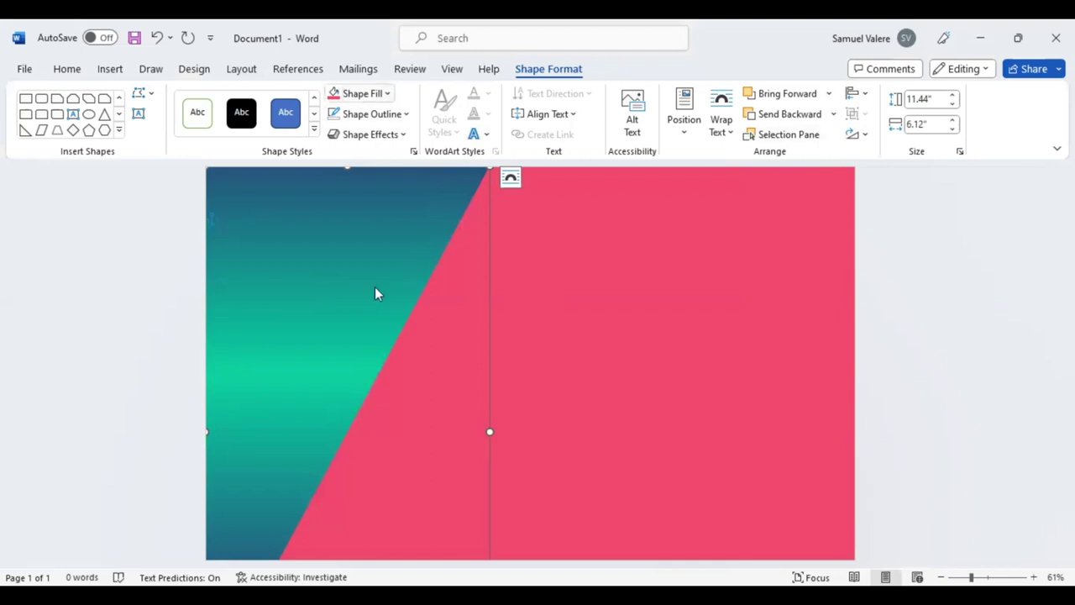
{"action": "left_click", "coordinate": [790, 113]}
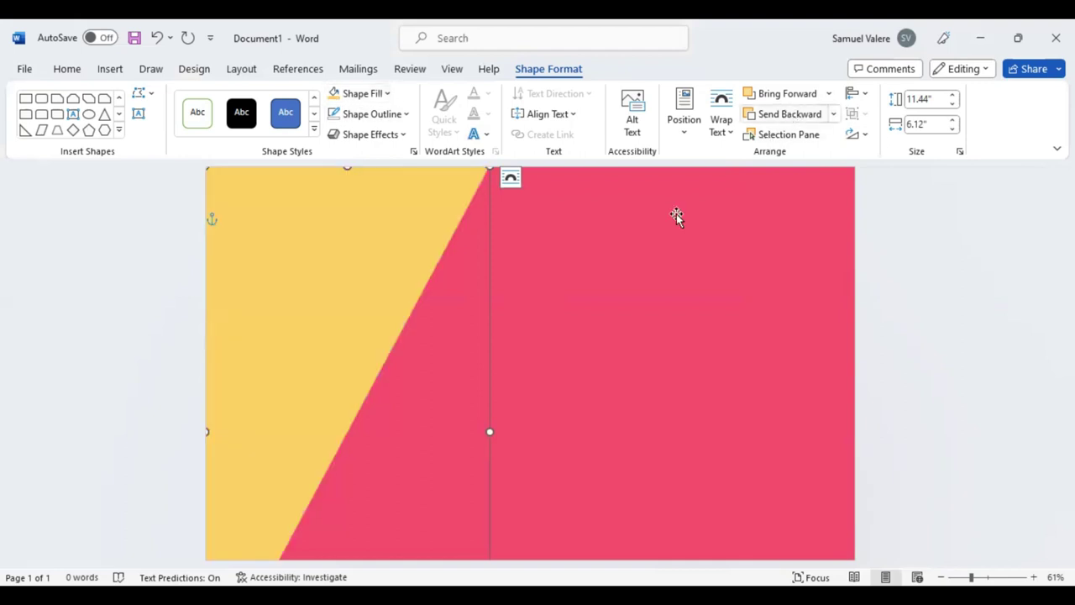
Step: Resize the yellow shape so only a thin diagonal stripe shows, 11.44" × 5.86"
{"action": "left_click", "coordinate": [475, 401]}
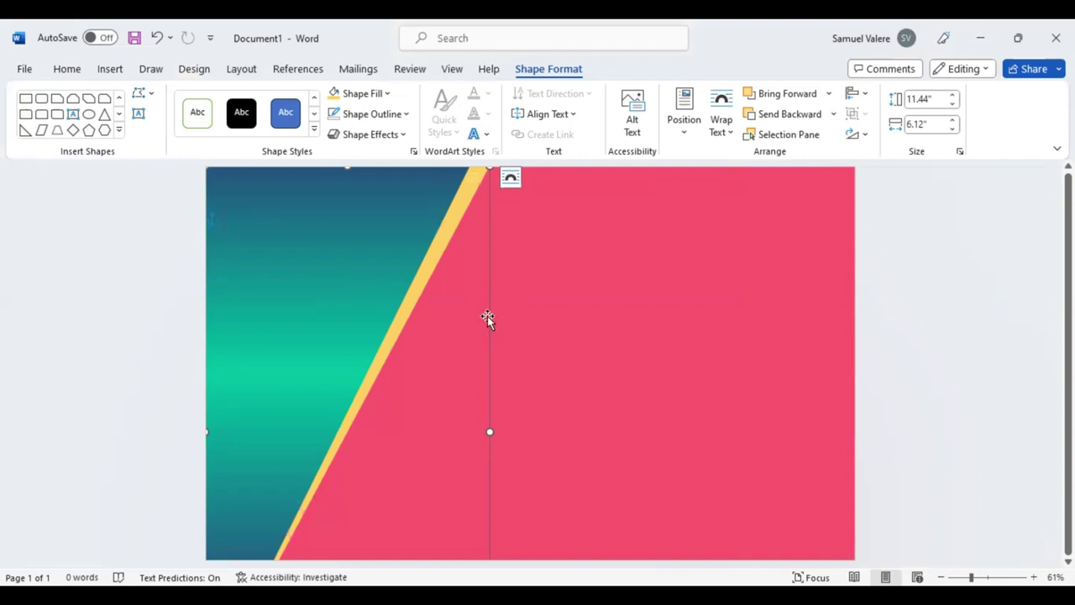
{"action": "left_click", "coordinate": [480, 168]}
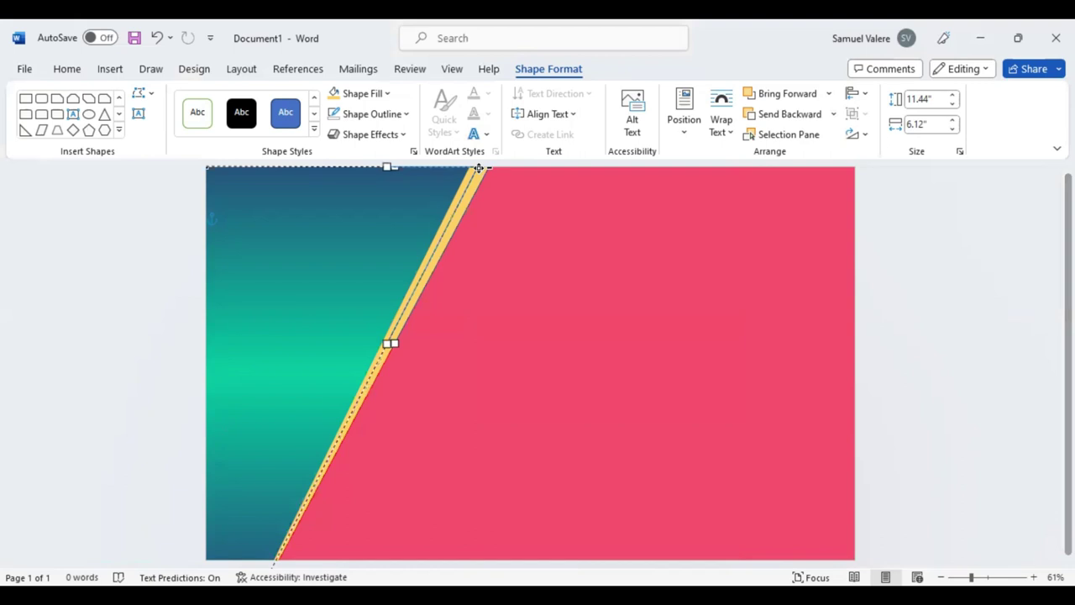
{"action": "left_click_drag", "start_coordinate": [391, 344], "coordinate": [398, 349]}
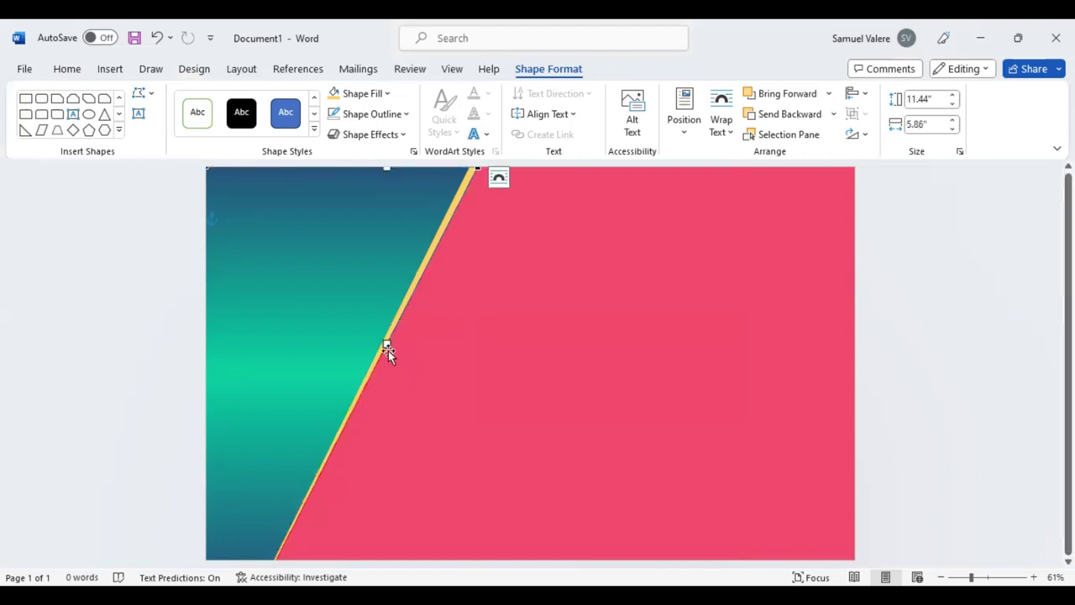
{"action": "left_click", "coordinate": [384, 349]}
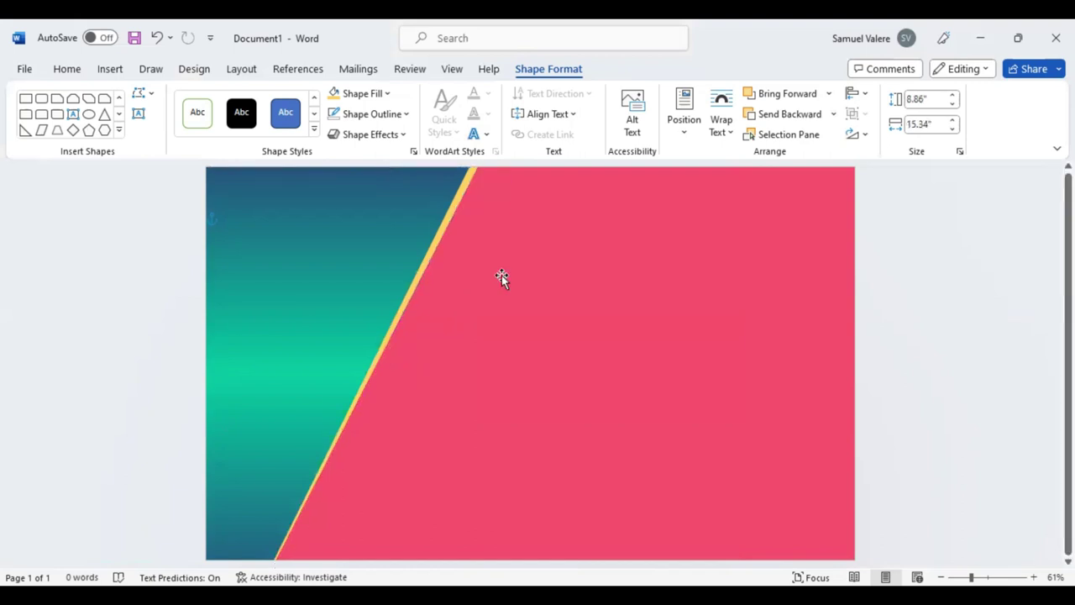
{"action": "left_click", "coordinate": [499, 204]}
{"action": "left_click", "coordinate": [477, 168]}
{"action": "left_click_drag", "start_coordinate": [480, 433], "coordinate": [485, 431]}
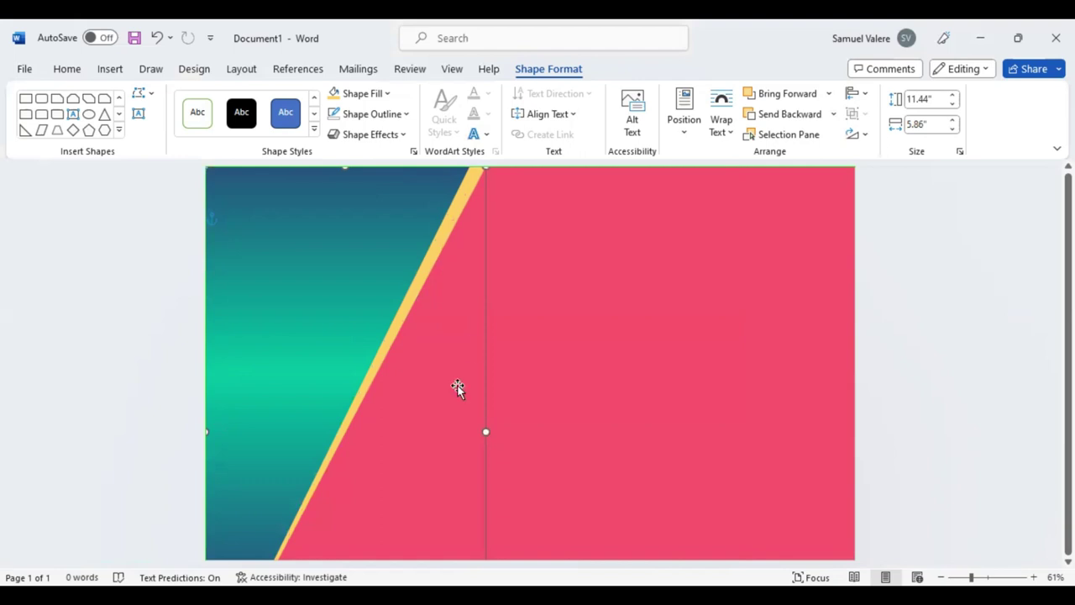
Step: Draw a right triangle, flip it horizontally, and size it along the teal panel's lower edge
{"action": "left_click", "coordinate": [25, 130]}
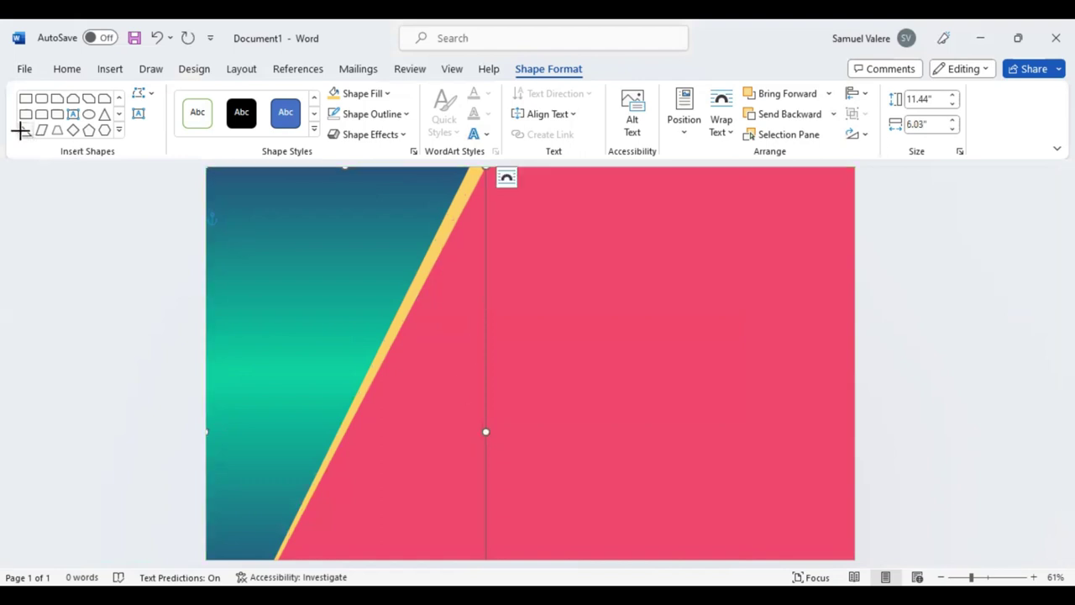
{"action": "left_click_drag", "start_coordinate": [395, 293], "coordinate": [531, 515]}
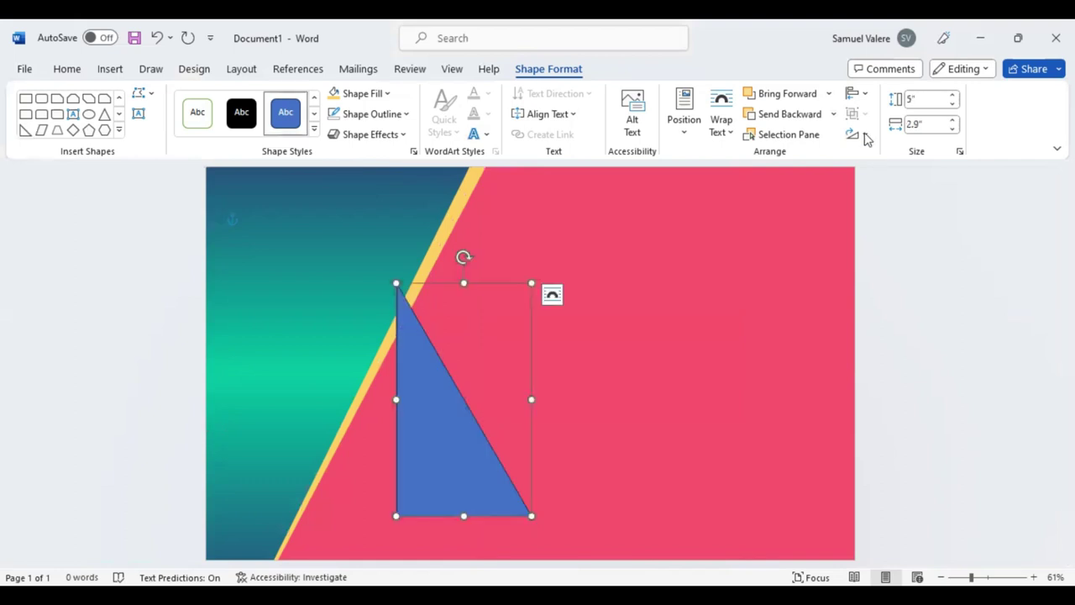
{"action": "left_click", "coordinate": [854, 134]}
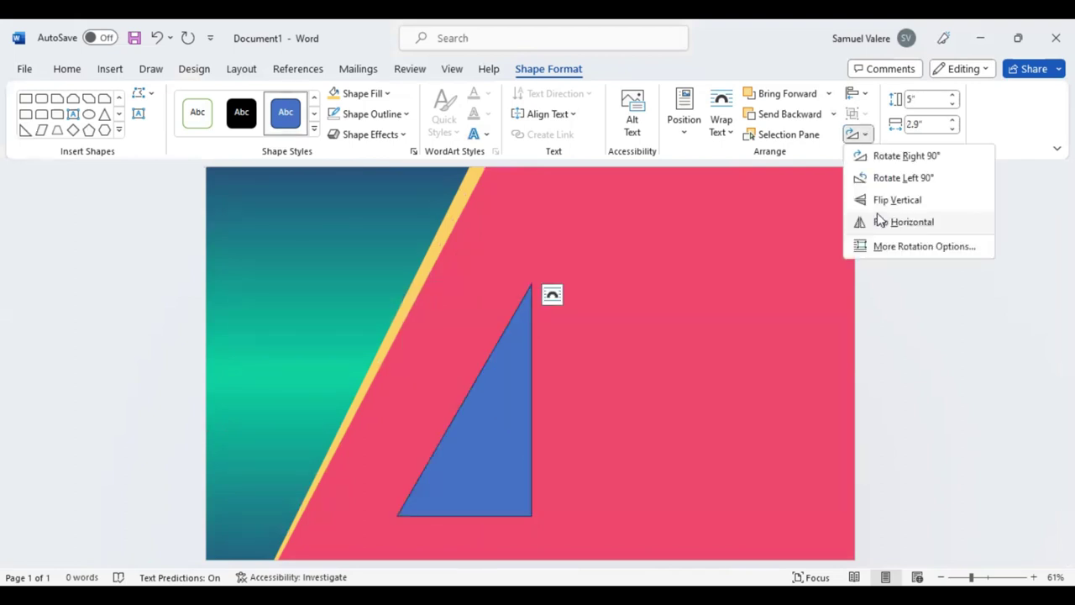
{"action": "left_click", "coordinate": [526, 412]}
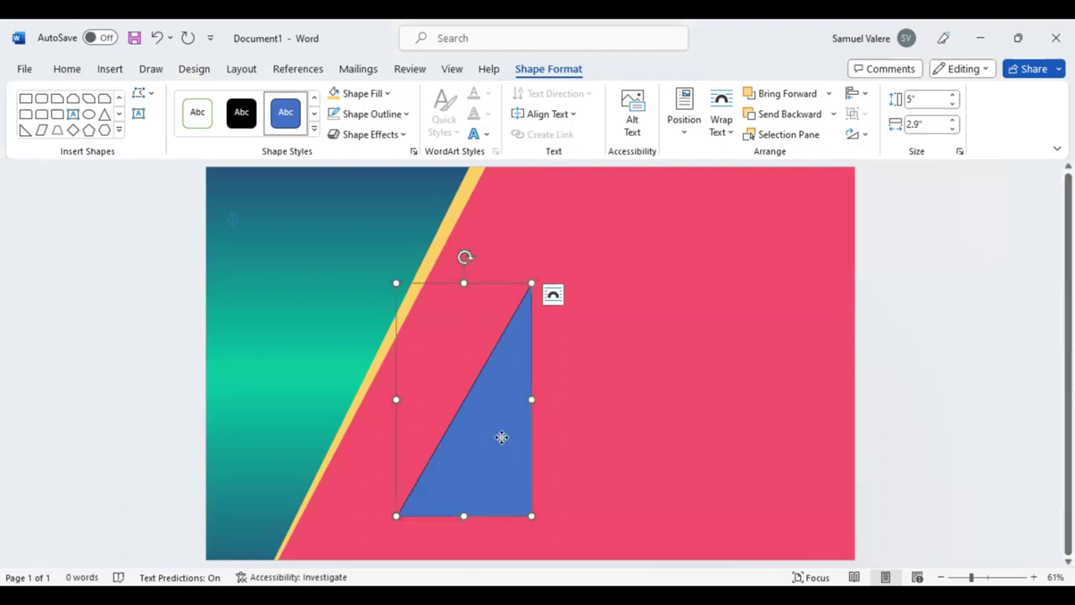
{"action": "mouse_move", "coordinate": [372, 467]}
{"action": "left_mouse_down"}
{"action": "mouse_move", "coordinate": [348, 514]}
{"action": "mouse_move", "coordinate": [350, 495]}
{"action": "left_mouse_up"}
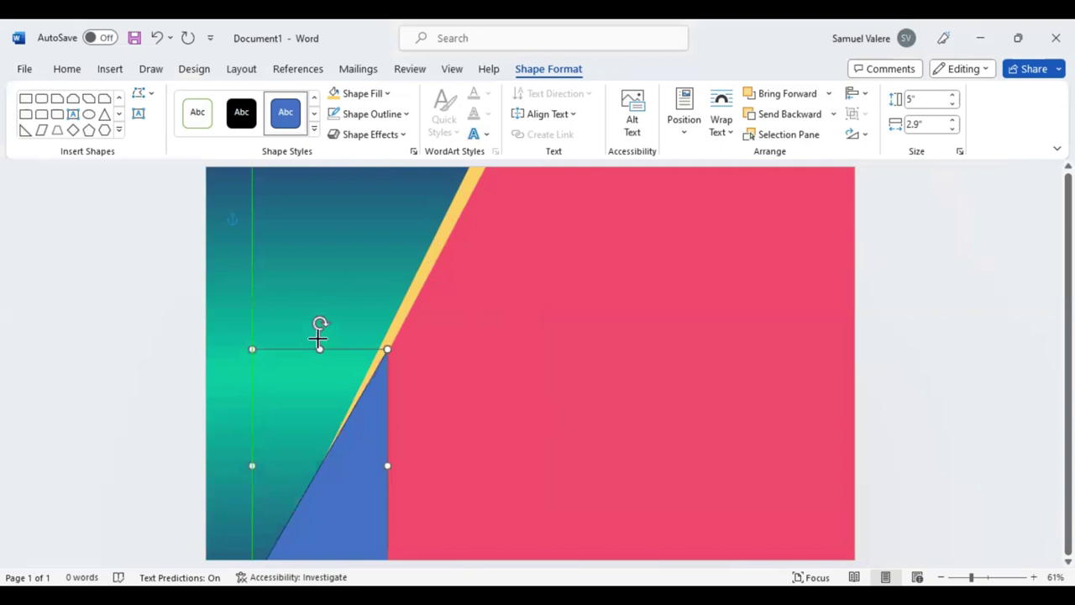
{"action": "left_click_drag", "start_coordinate": [329, 265], "coordinate": [329, 269]}
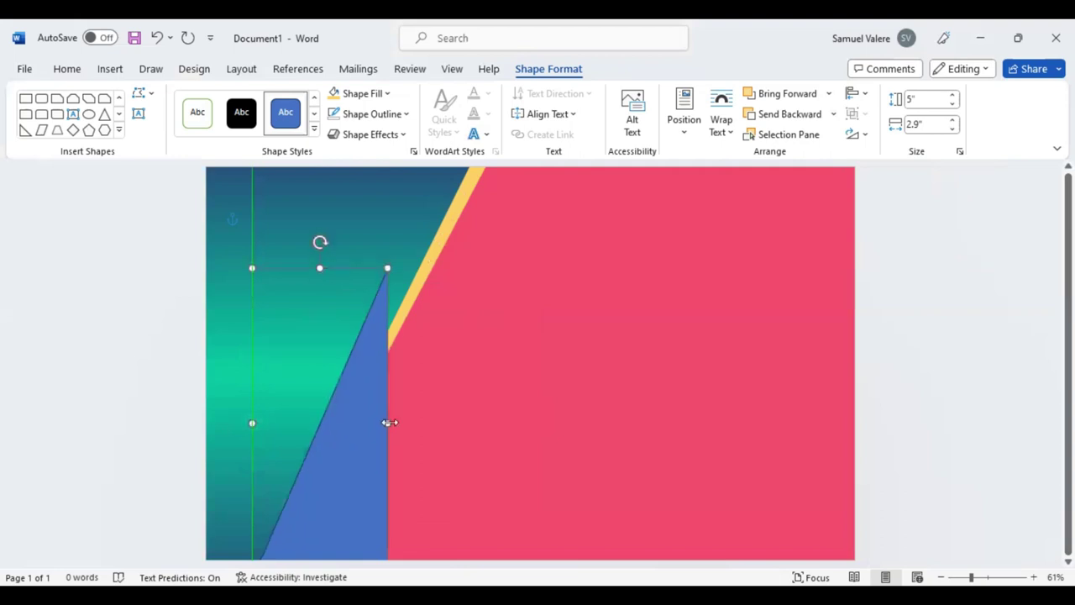
{"action": "left_click_drag", "start_coordinate": [387, 422], "coordinate": [416, 422]}
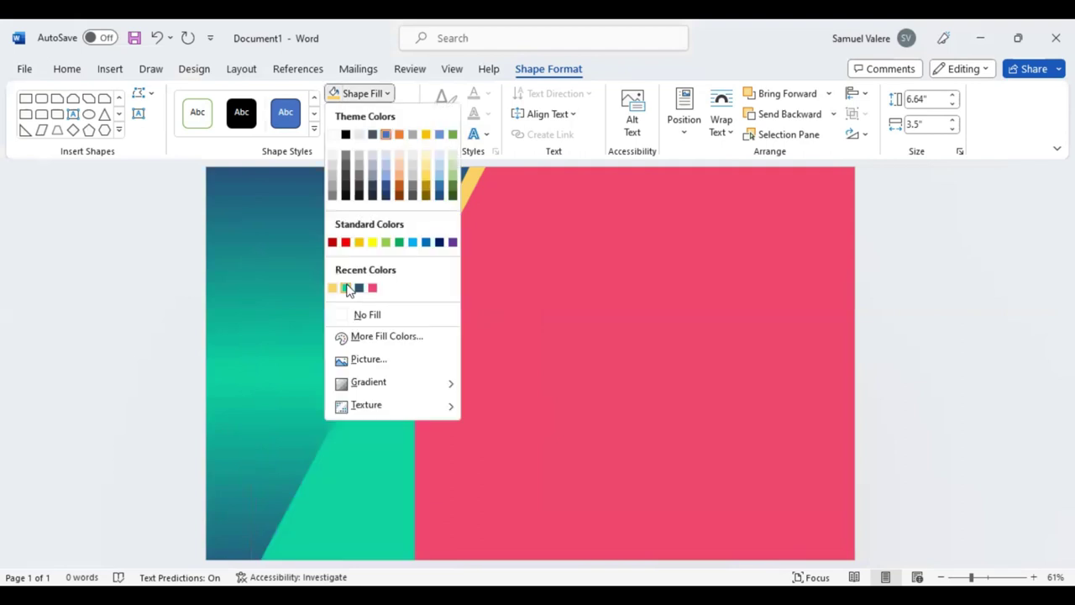
Step: Fill the new triangle with the recent green and send it behind the yellow stripe
{"action": "left_click", "coordinate": [349, 289]}
{"action": "left_click", "coordinate": [778, 118]}
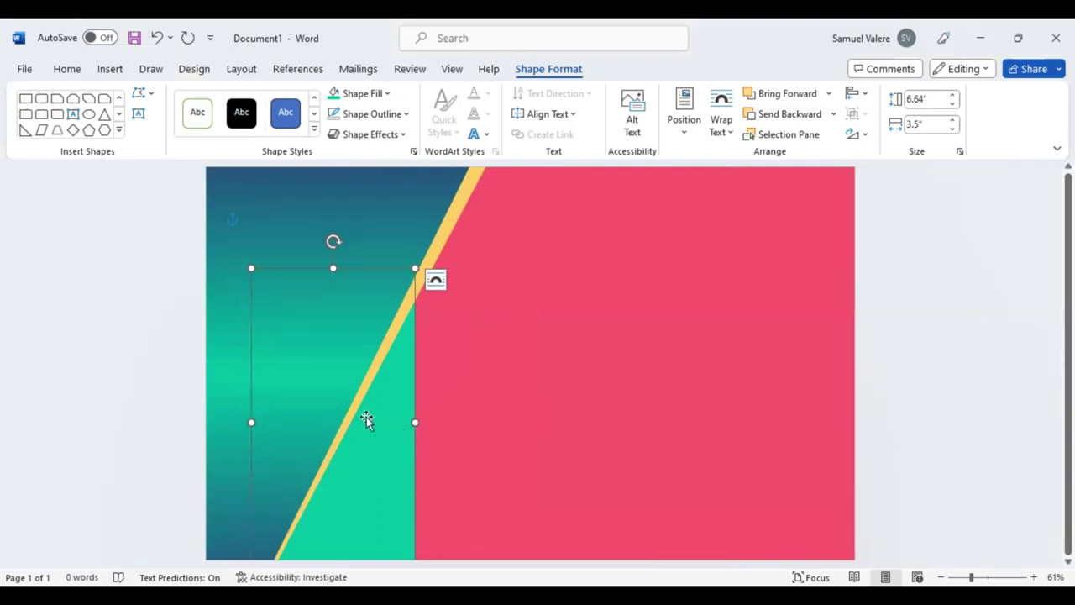
{"action": "left_click_drag", "start_coordinate": [366, 429], "coordinate": [363, 426]}
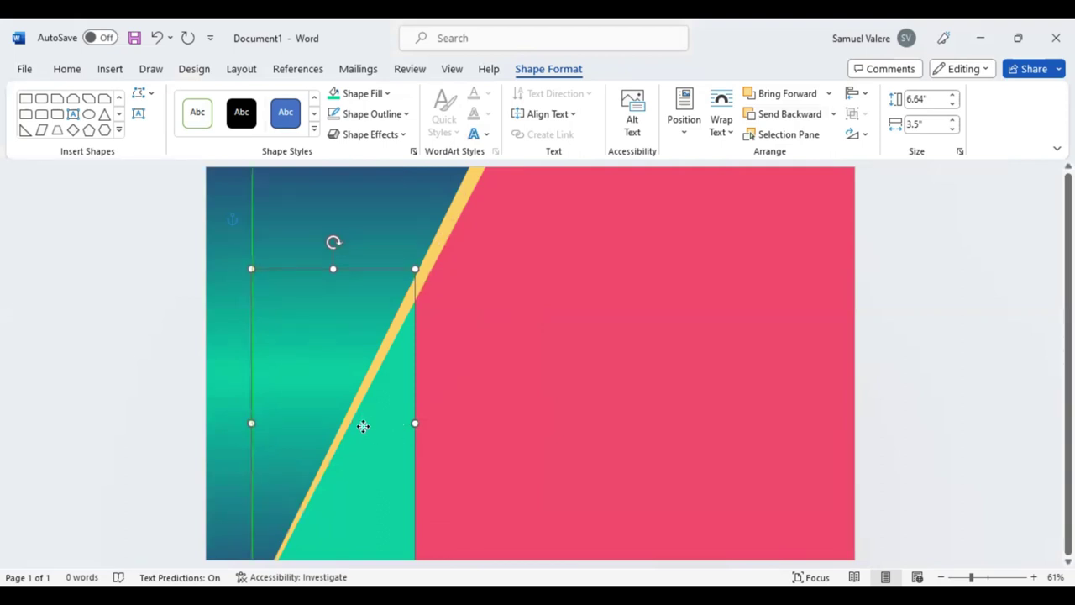
{"action": "left_click", "coordinate": [469, 428]}
Step: Undo the accidental shift of the yellow stripe and bring up its shadow presets
{"action": "left_click_drag", "start_coordinate": [461, 428], "coordinate": [462, 431]}
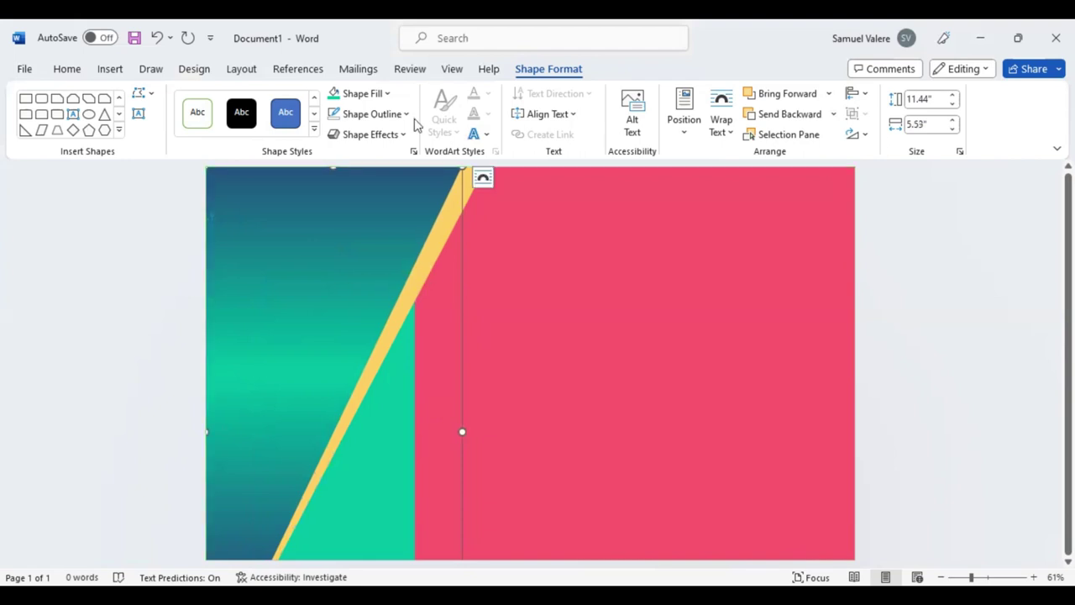
{"action": "key", "text": "ctrl+z"}
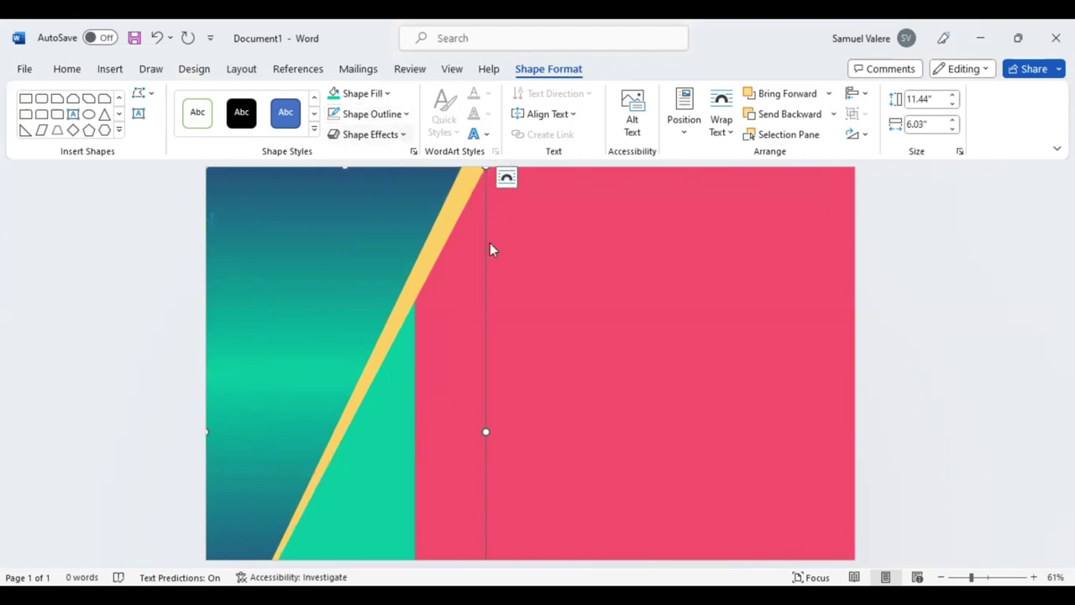
{"action": "key", "text": "alt+j"}
{"action": "key", "text": "d"}
{"action": "key", "text": "s"}
{"action": "key", "text": "e"}
{"action": "key", "text": "s"}
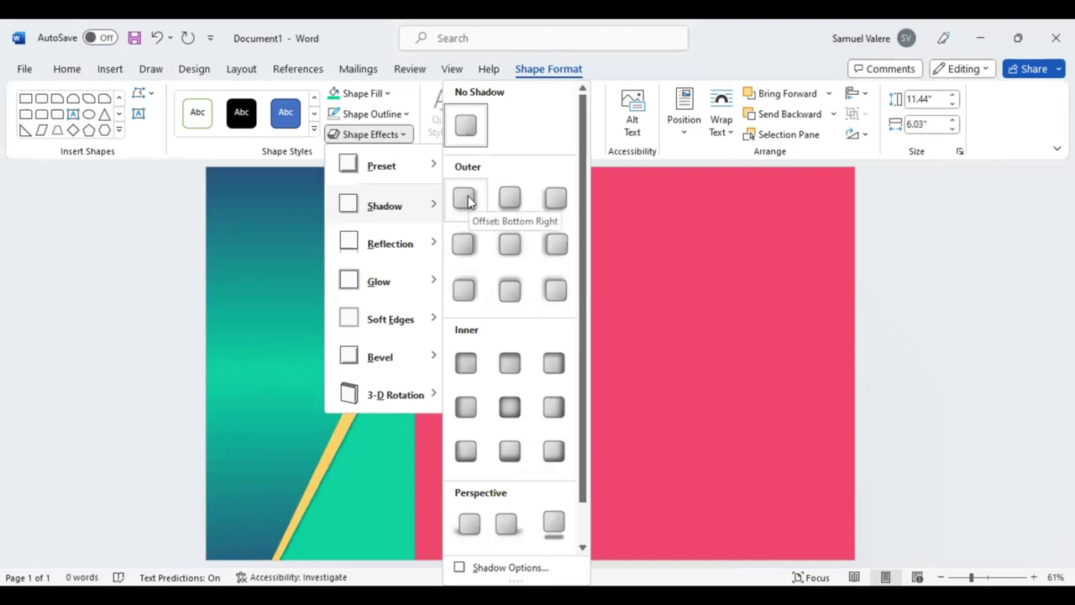
Step: Give the yellow stripe an outer shadow with 0° angle, 9 pt blur and 9 pt distance
{"action": "left_click", "coordinate": [468, 343]}
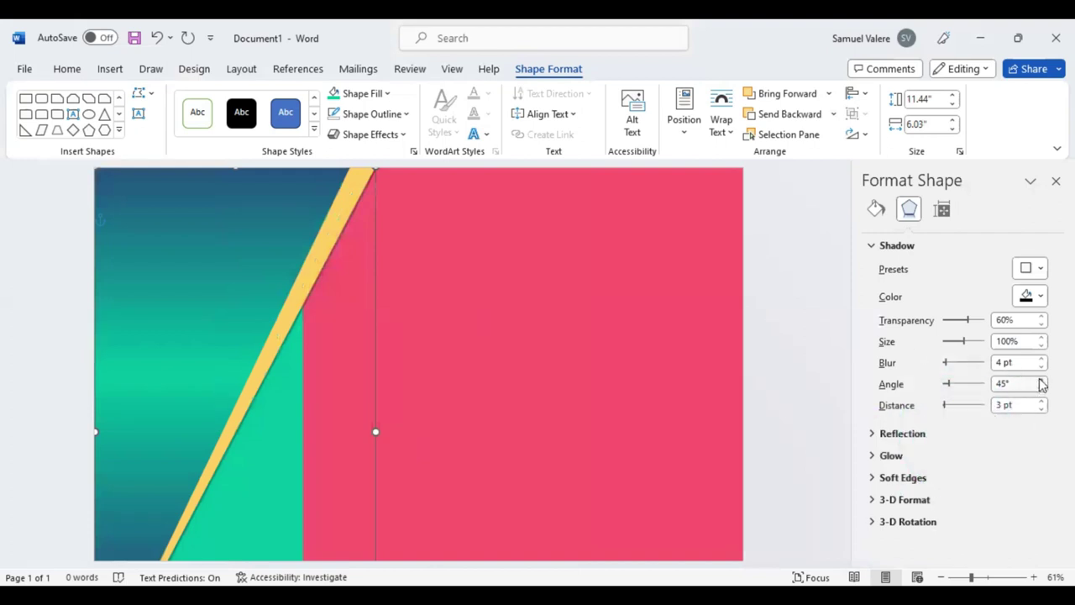
{"action": "left_click", "coordinate": [1041, 380]}
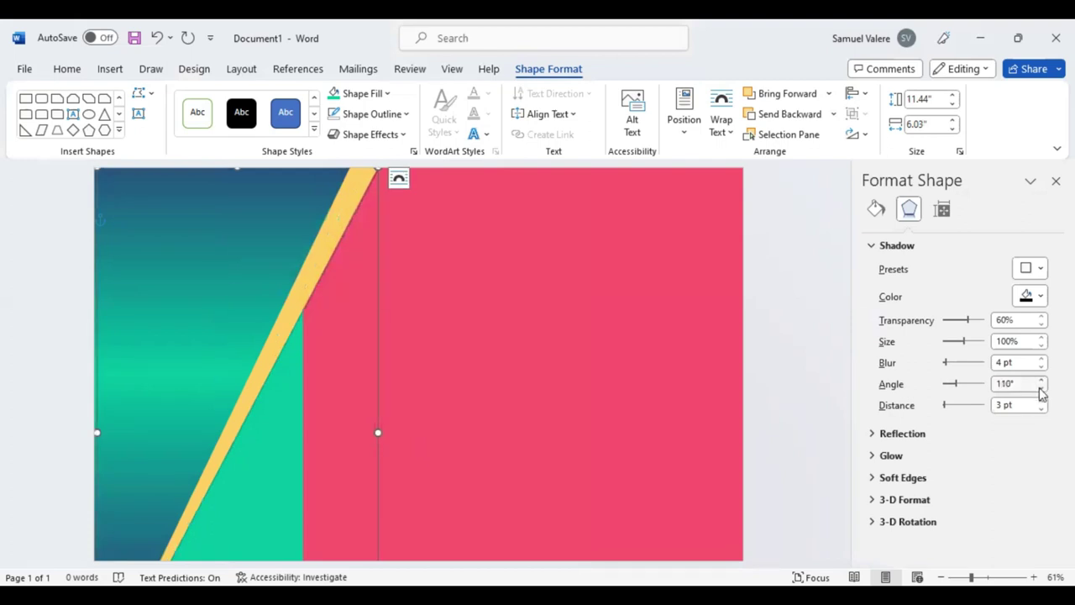
{"action": "left_click", "coordinate": [1041, 388]}
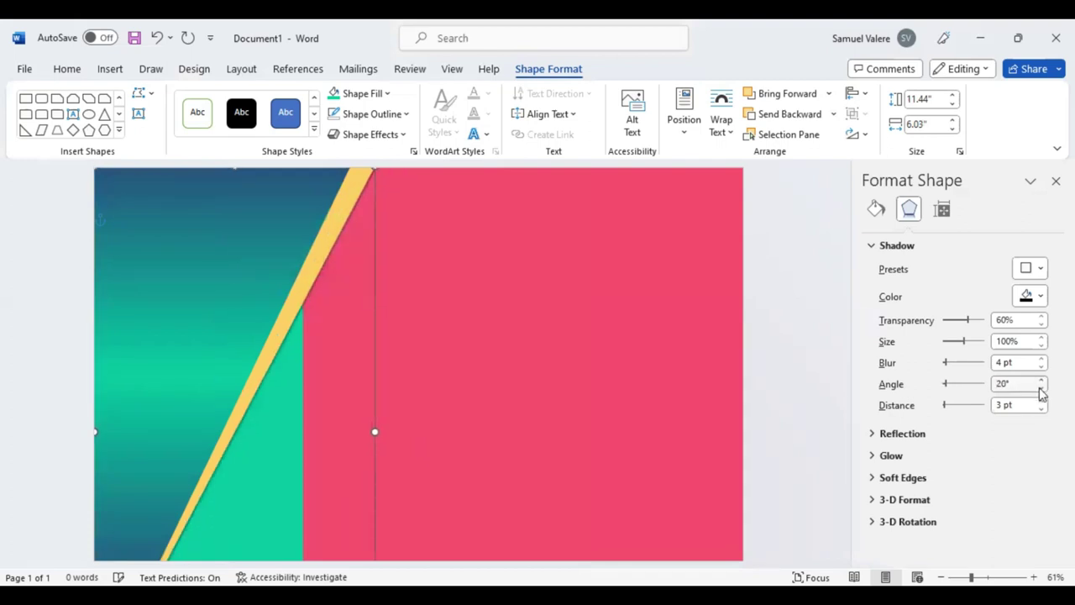
{"action": "left_click", "coordinate": [1041, 389]}
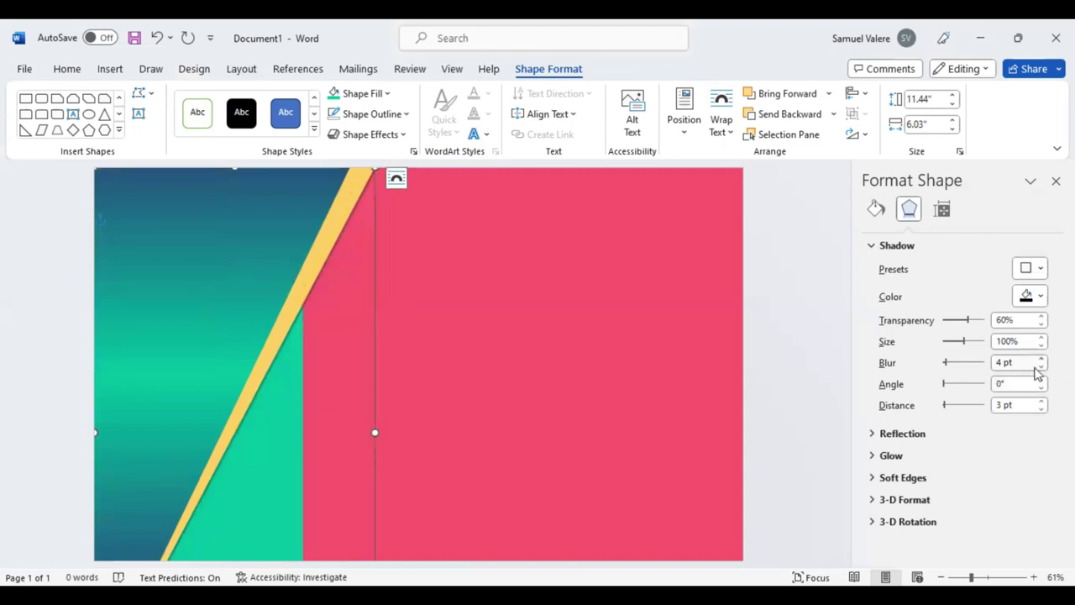
{"action": "left_click", "coordinate": [1041, 359]}
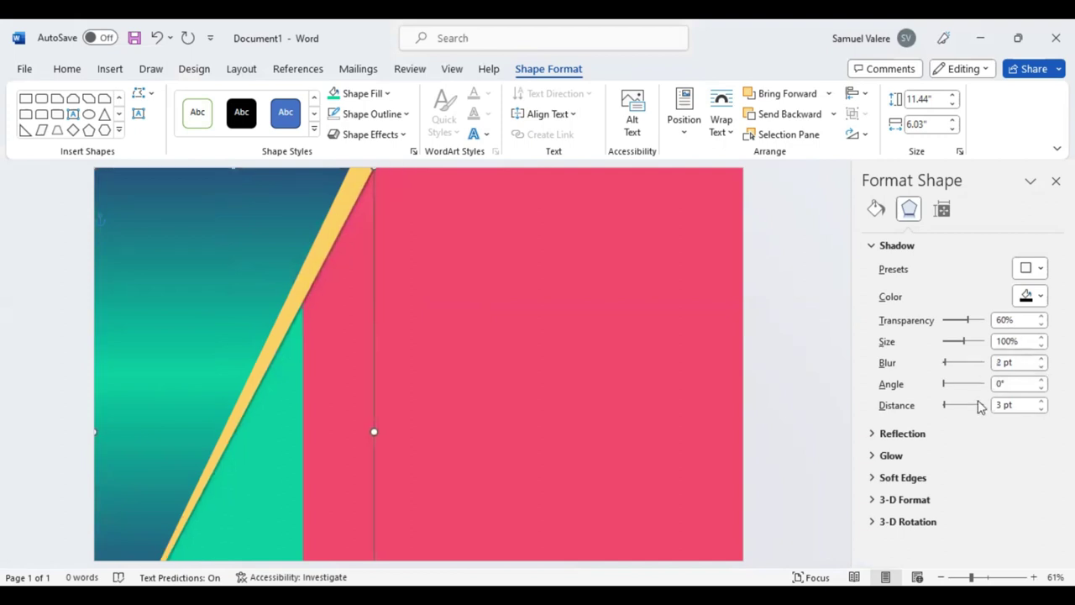
{"action": "left_click", "coordinate": [1041, 402]}
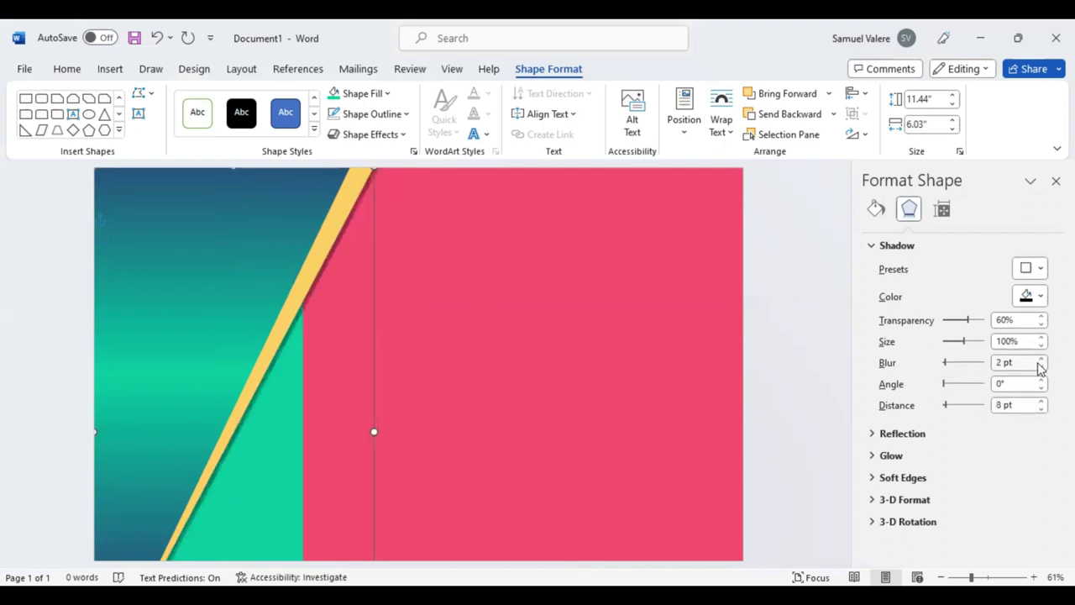
{"action": "left_click", "coordinate": [1042, 357]}
{"action": "left_click", "coordinate": [1041, 402]}
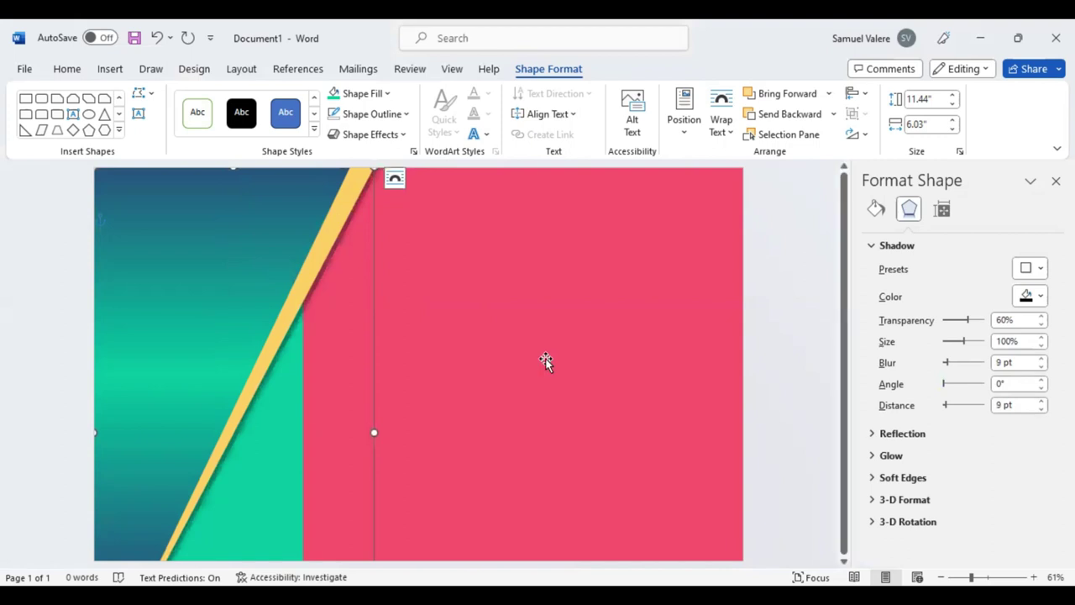
{"action": "left_click", "coordinate": [429, 378]}
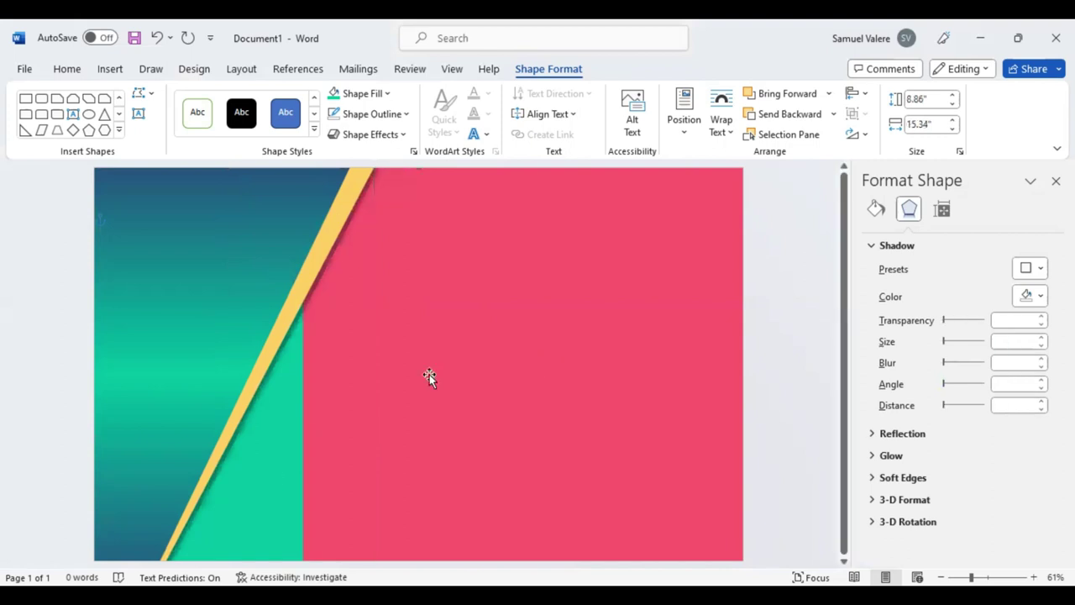
Step: Move the green triangle's green gradient stop to the left end and add a stop at 84%
{"action": "left_click", "coordinate": [263, 472]}
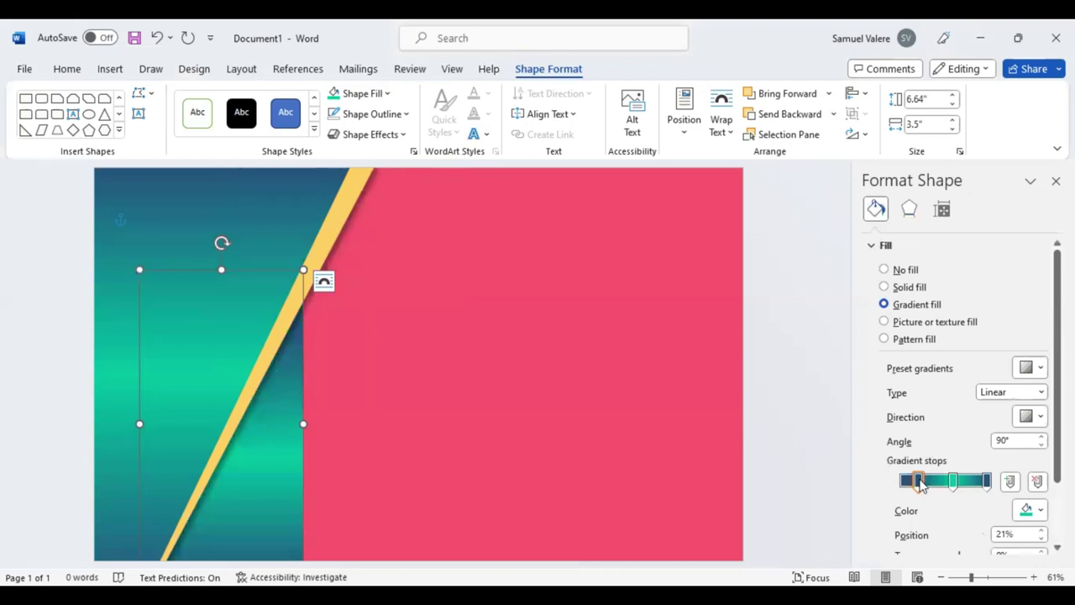
{"action": "left_click", "coordinate": [953, 481]}
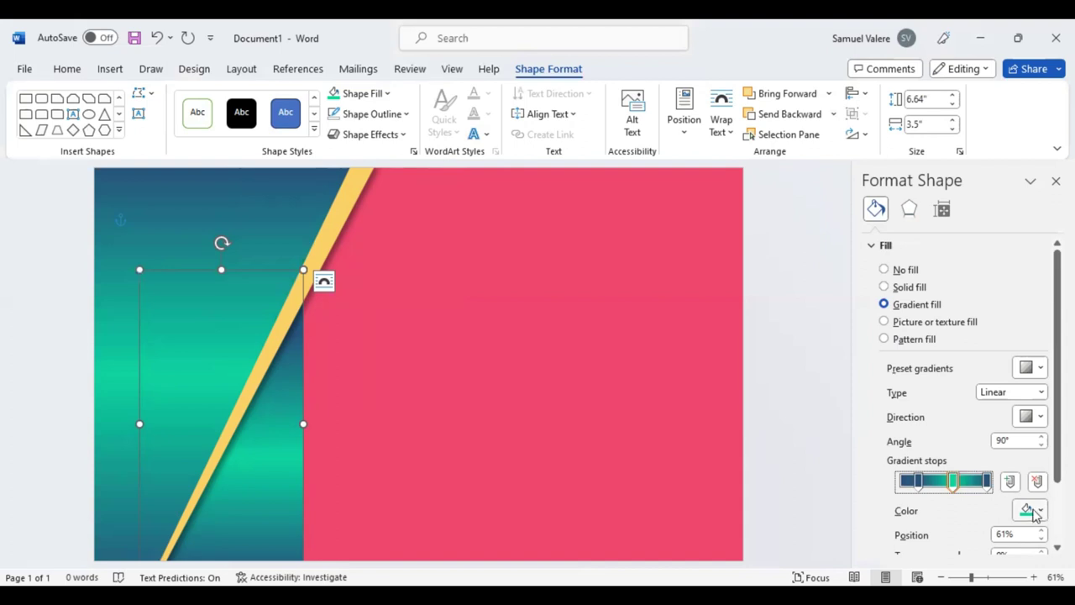
{"action": "left_click", "coordinate": [951, 483]}
{"action": "mouse_move", "coordinate": [951, 482]}
{"action": "left_mouse_down"}
{"action": "mouse_move", "coordinate": [919, 483]}
{"action": "mouse_move", "coordinate": [931, 484]}
{"action": "left_mouse_up"}
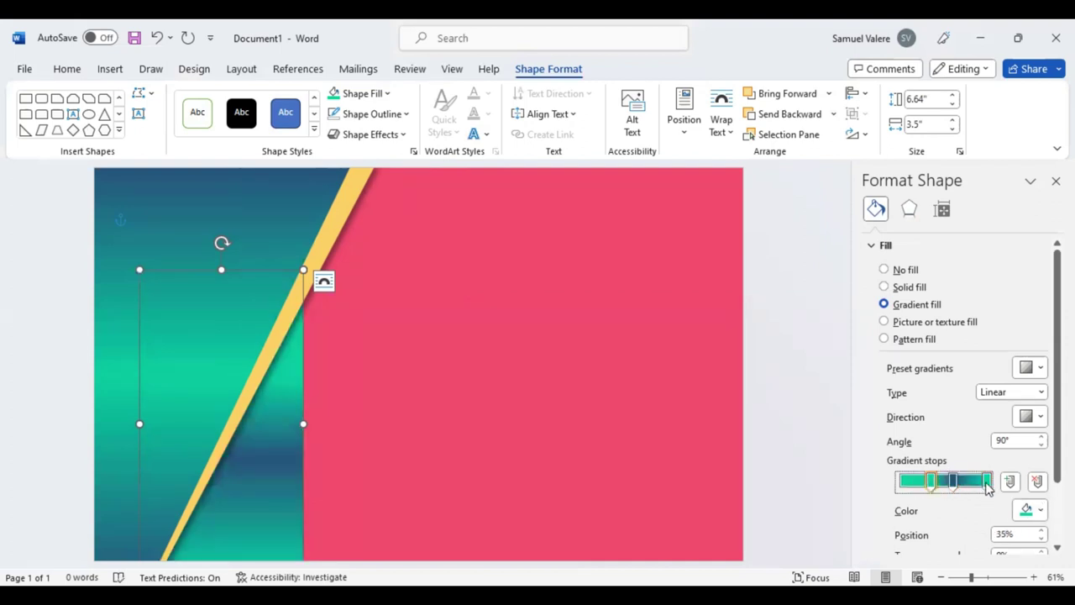
{"action": "left_click", "coordinate": [971, 482]}
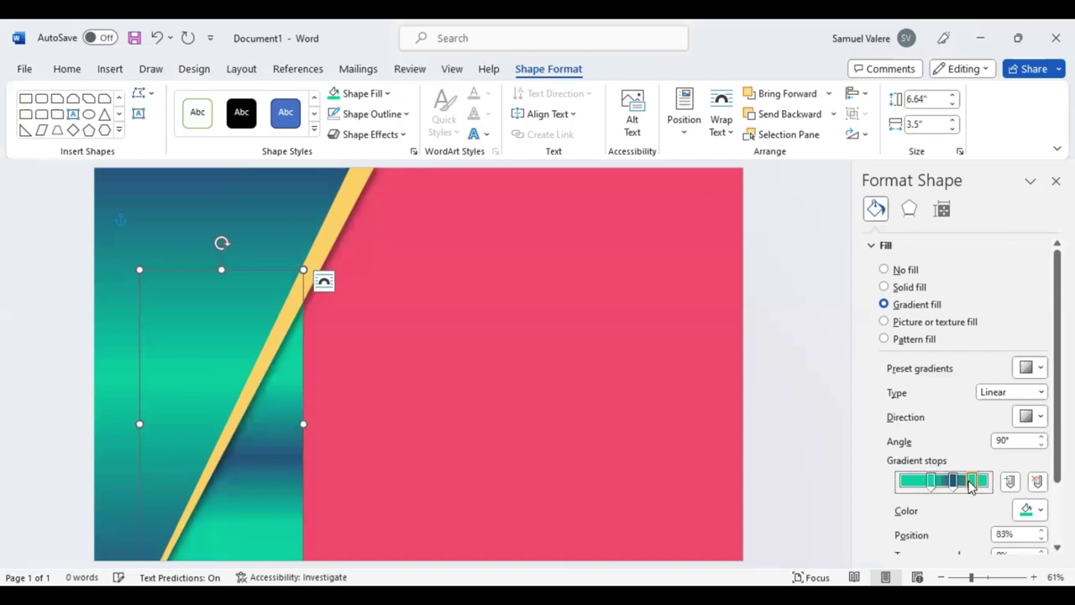
{"action": "left_click_drag", "start_coordinate": [972, 486], "coordinate": [974, 484]}
Step: Adjust the dark middle stop into a partly transparent dark blue band at 55%
{"action": "left_click", "coordinate": [951, 483]}
{"action": "scroll", "coordinate": [964, 445], "scroll_direction": "down", "scroll_amount": 1}
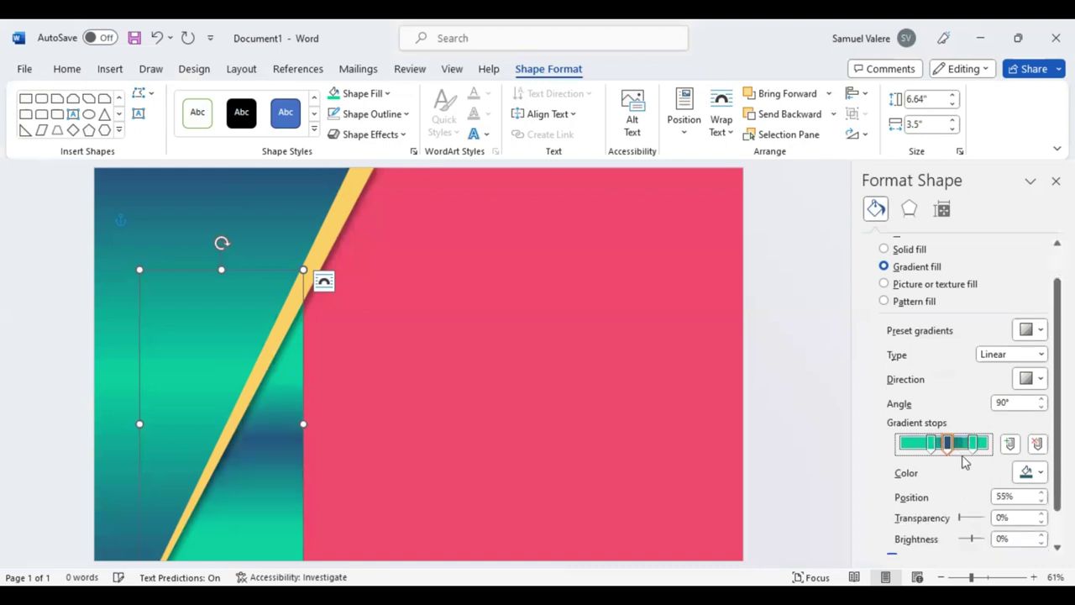
{"action": "left_click_drag", "start_coordinate": [962, 454], "coordinate": [958, 451]}
{"action": "left_click_drag", "start_coordinate": [962, 521], "coordinate": [957, 521]}
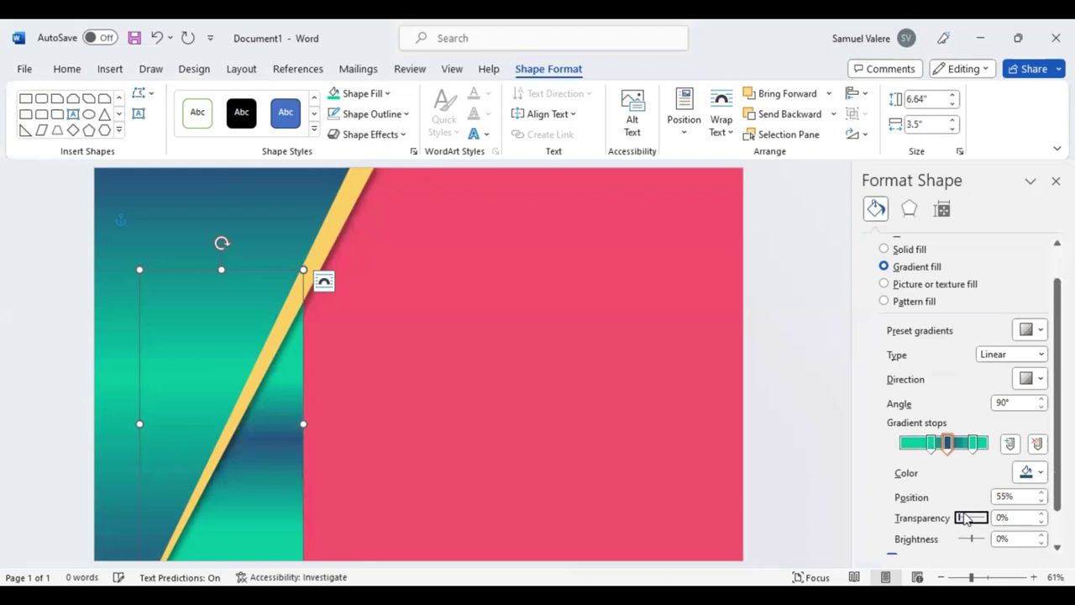
{"action": "left_click", "coordinate": [949, 443]}
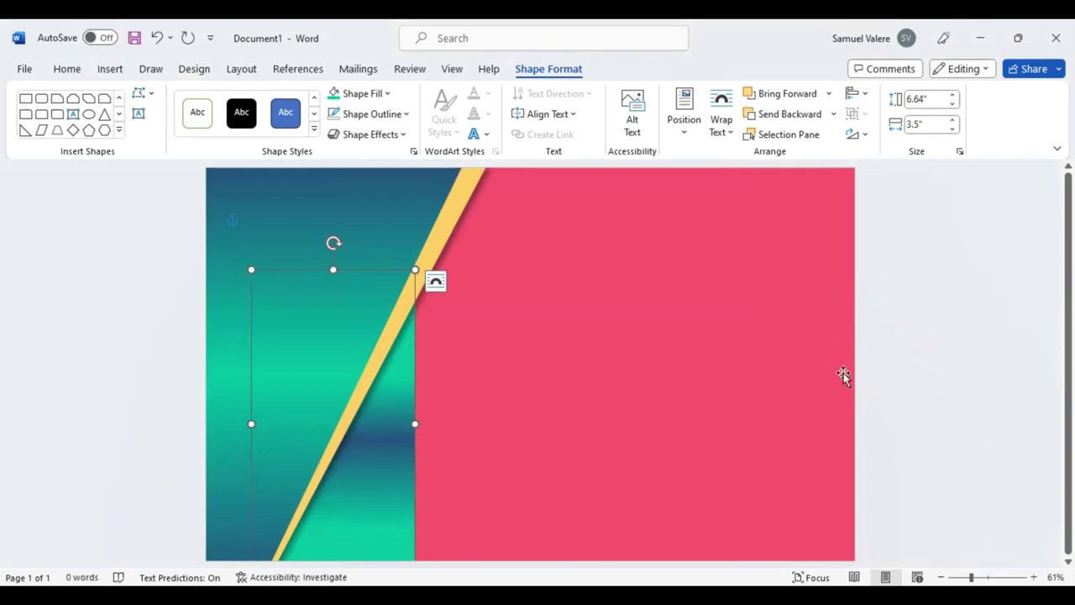
Step: Draw a 1.25" × 6.36" text box on the pink area and type 'Certificate'
{"action": "left_click", "coordinate": [534, 328]}
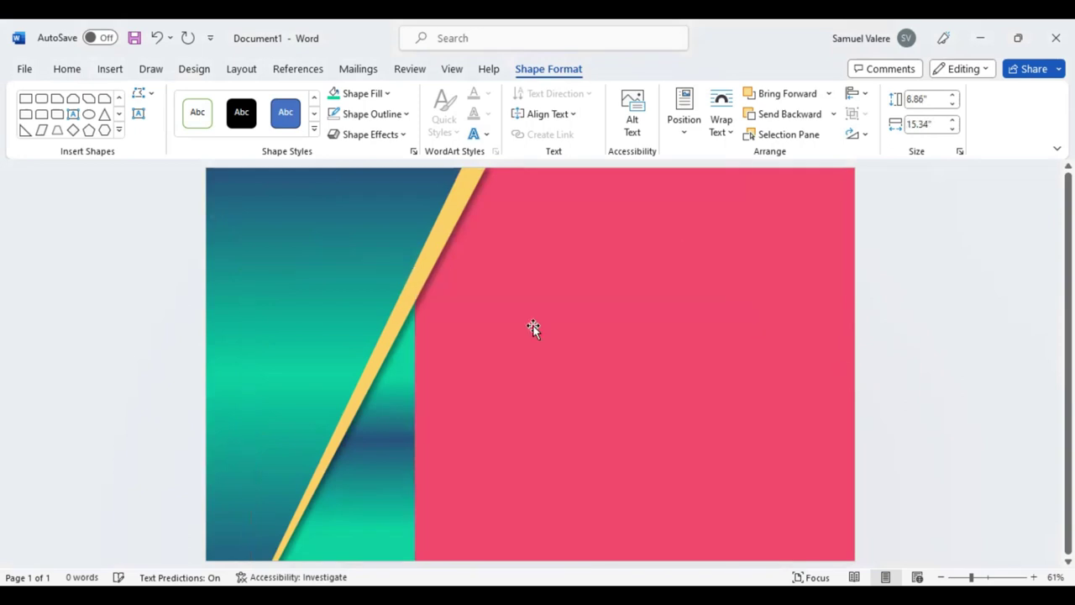
{"action": "left_click", "coordinate": [139, 114]}
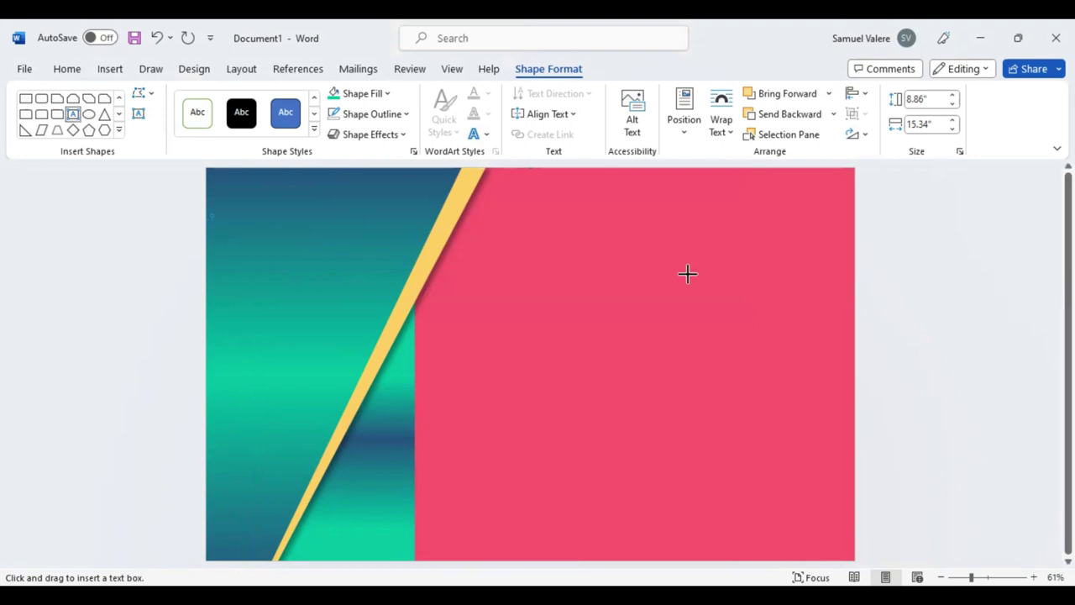
{"action": "left_click_drag", "start_coordinate": [491, 237], "coordinate": [786, 294]}
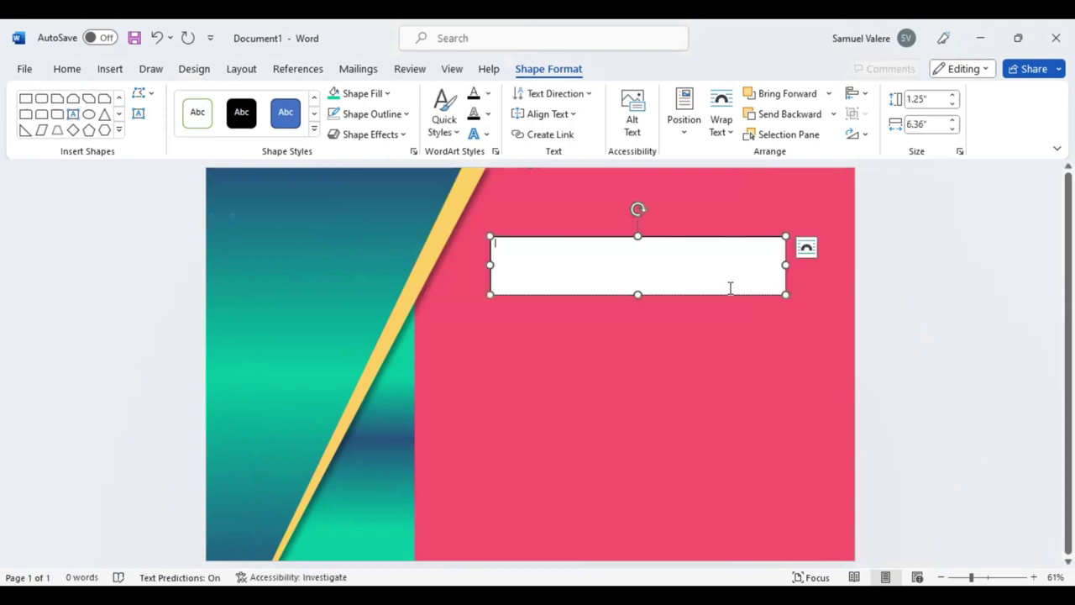
{"action": "type", "text": "C"}
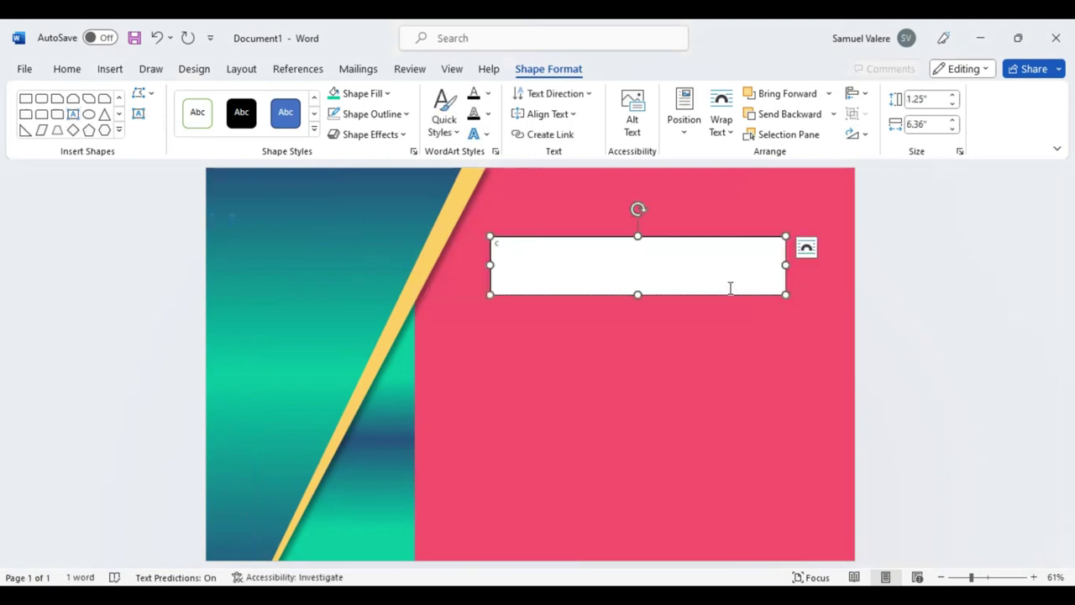
{"action": "type", "text": "entific"}
{"action": "type", "text": "ate"}
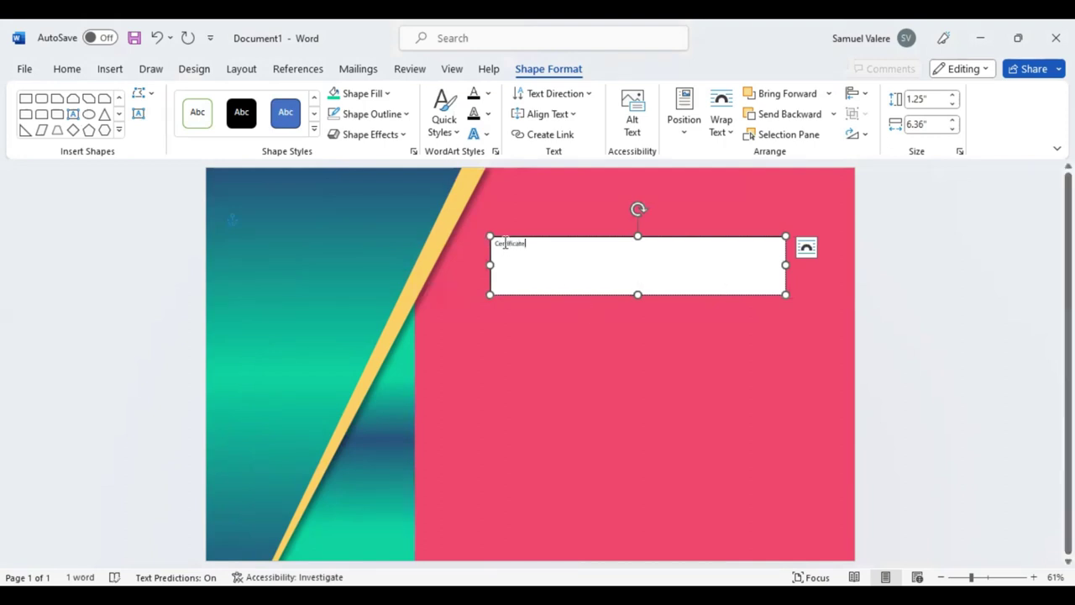
{"action": "double_click", "coordinate": [507, 244]}
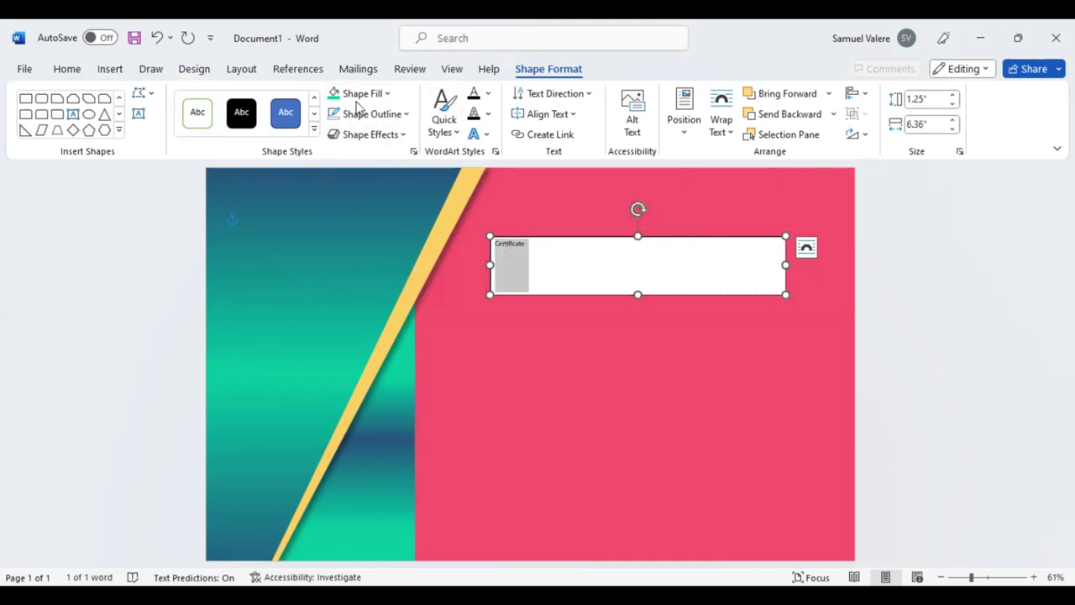
Step: Remove the text box fill and set the title to 72 pt Arial Black
{"action": "left_click", "coordinate": [388, 93]}
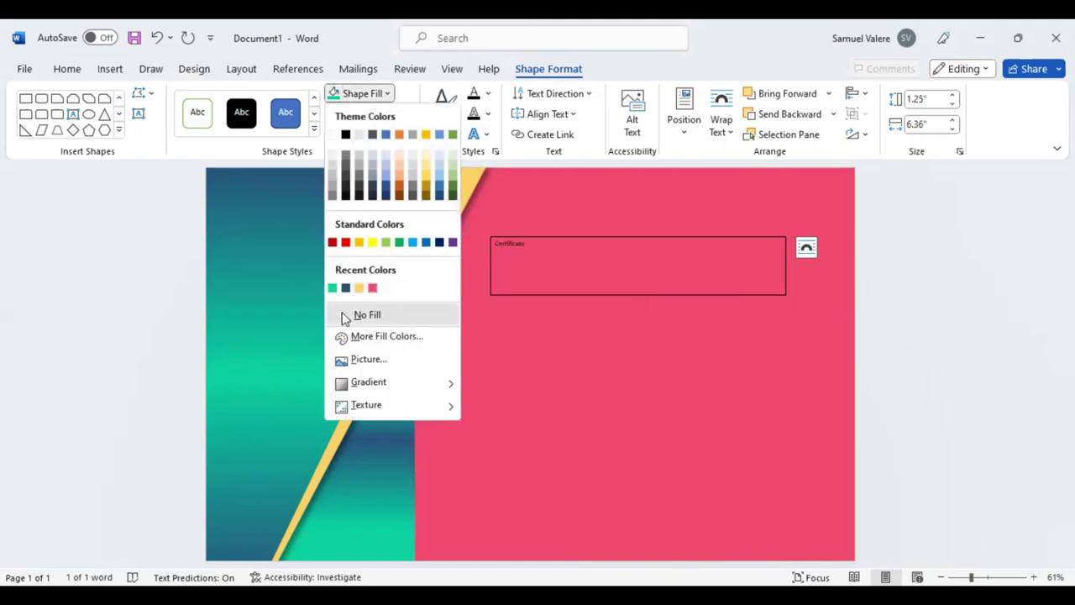
{"action": "left_click", "coordinate": [345, 316]}
{"action": "left_click", "coordinate": [72, 72]}
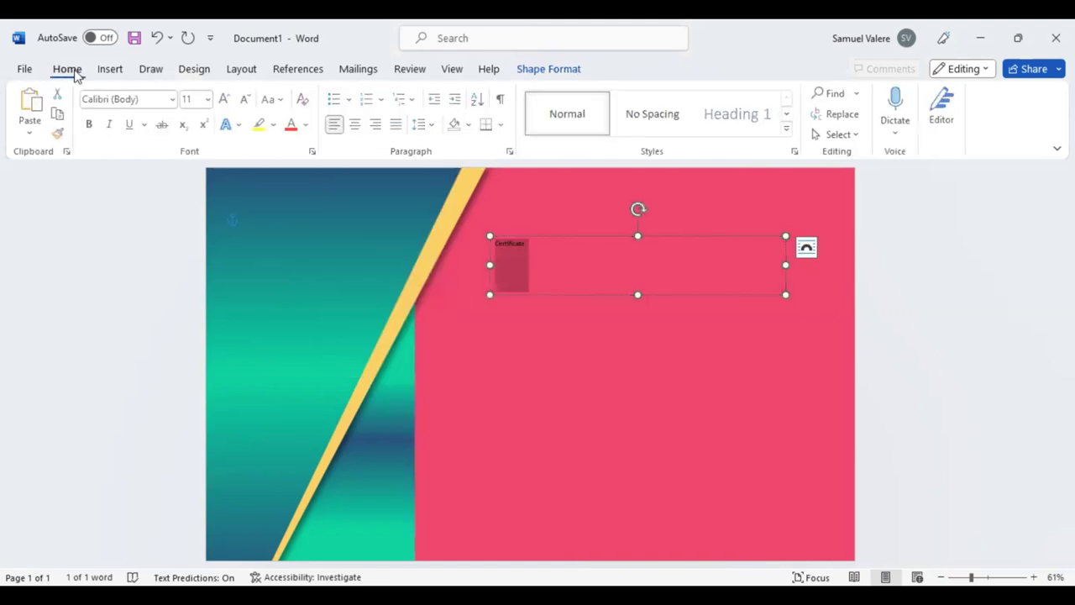
{"action": "left_click", "coordinate": [227, 99]}
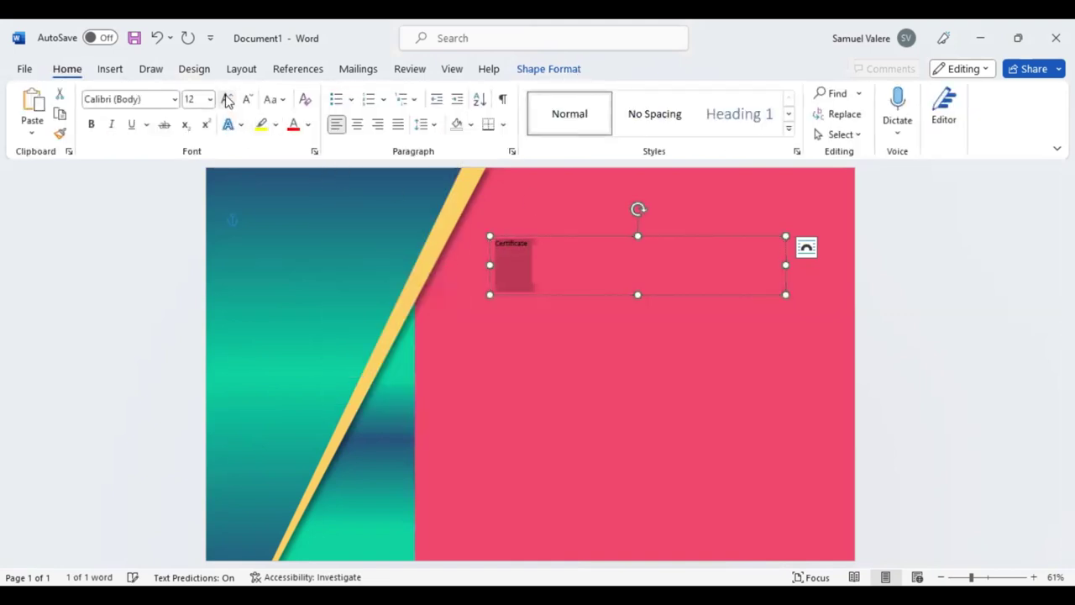
{"action": "left_click", "coordinate": [227, 99]}
{"action": "left_click", "coordinate": [227, 99]}
{"action": "left_click", "coordinate": [227, 100]}
{"action": "left_click", "coordinate": [227, 99]}
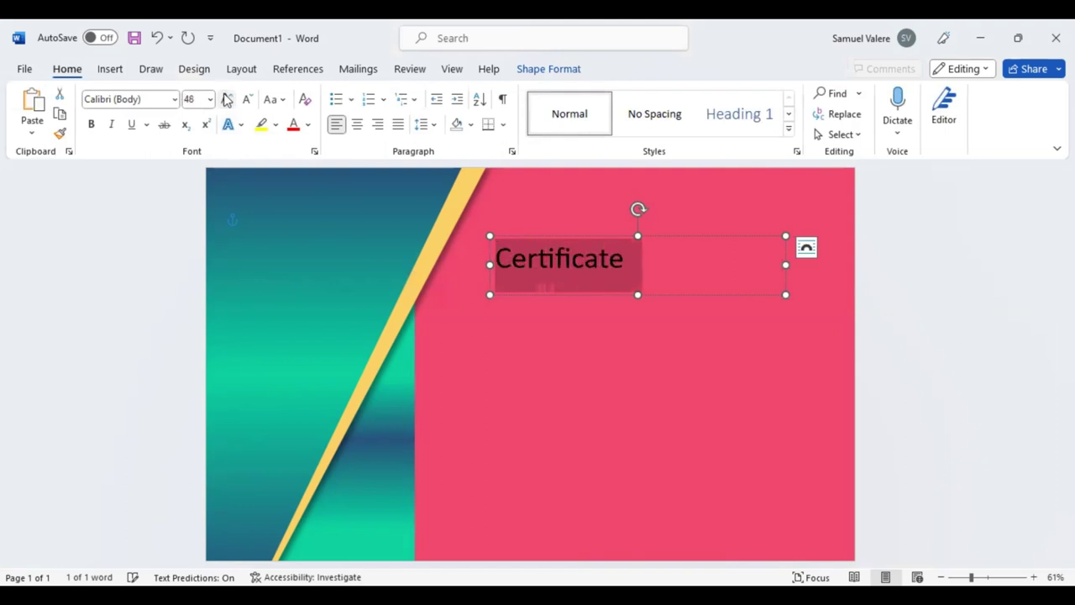
{"action": "left_click", "coordinate": [227, 99]}
{"action": "left_click", "coordinate": [151, 99]}
{"action": "type", "text": "Ar"}
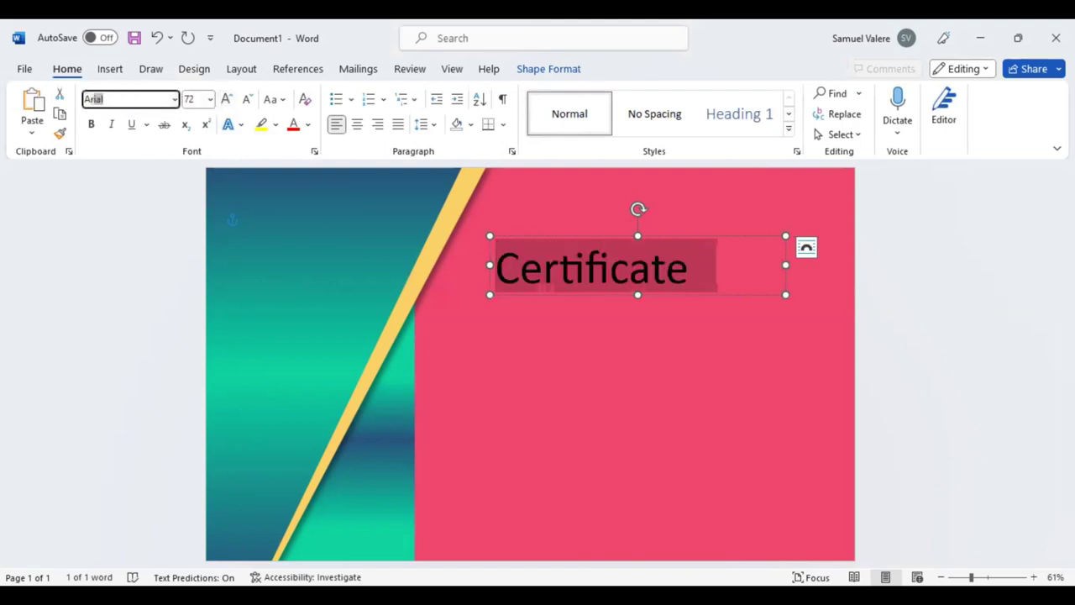
{"action": "type", "text": "ial "}
{"action": "type", "text": "Black"}
{"action": "key", "text": "Return"}
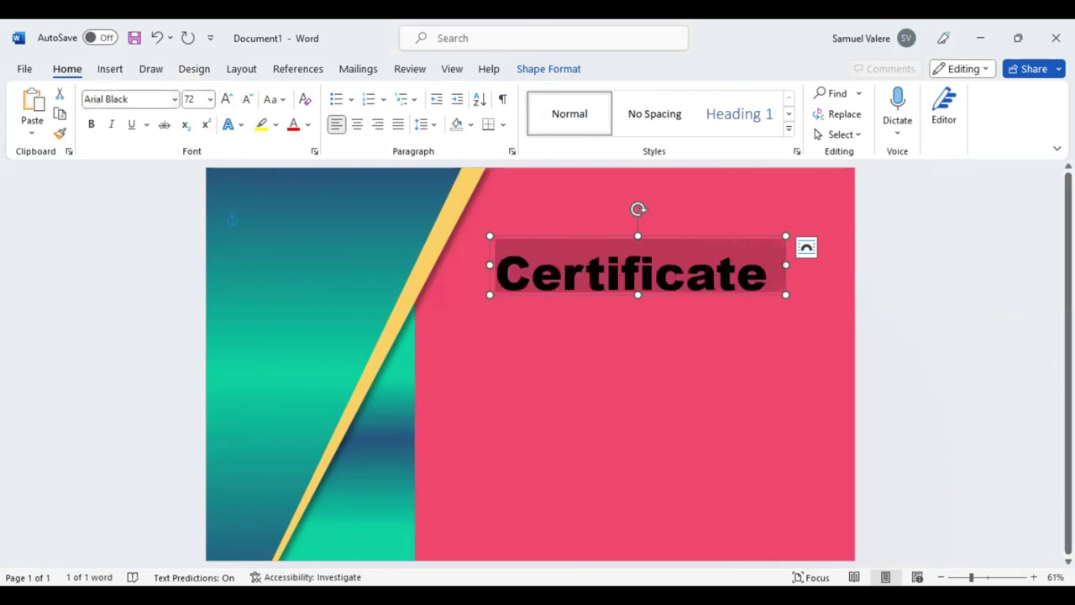
Step: Change the title to UPPERCASE, widen the box, and move it to the pink area's top
{"action": "left_click", "coordinate": [278, 100]}
{"action": "left_click", "coordinate": [311, 168]}
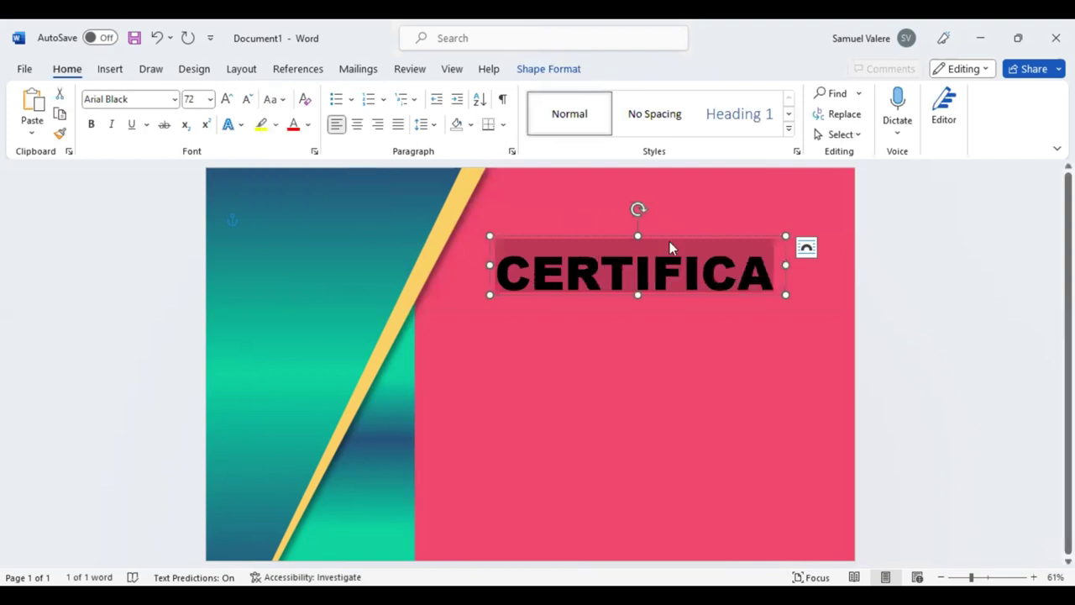
{"action": "left_click_drag", "start_coordinate": [786, 264], "coordinate": [856, 269]}
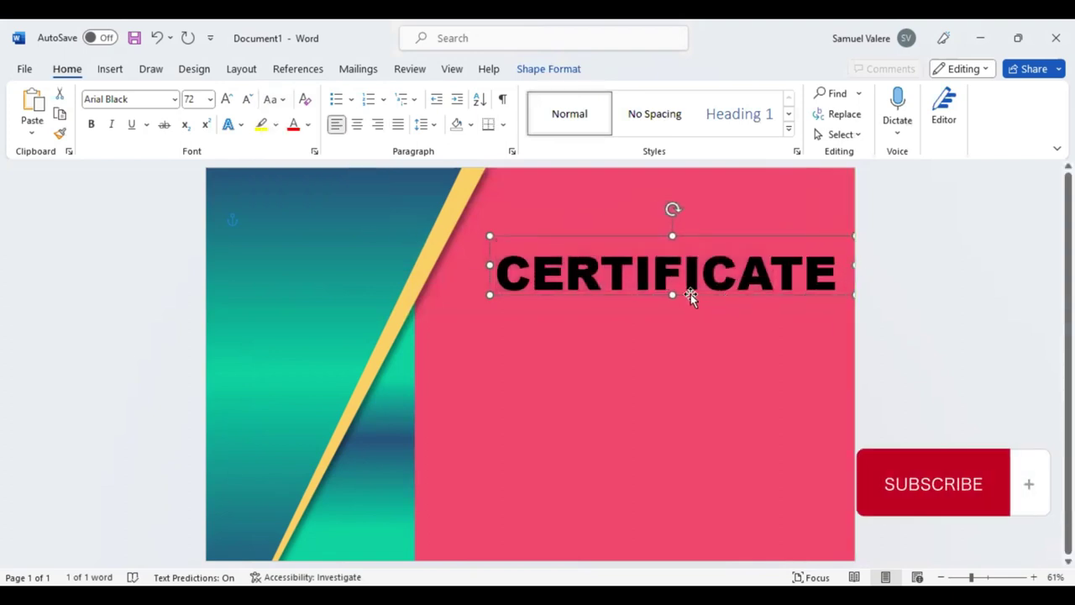
{"action": "left_click_drag", "start_coordinate": [691, 294], "coordinate": [674, 237]}
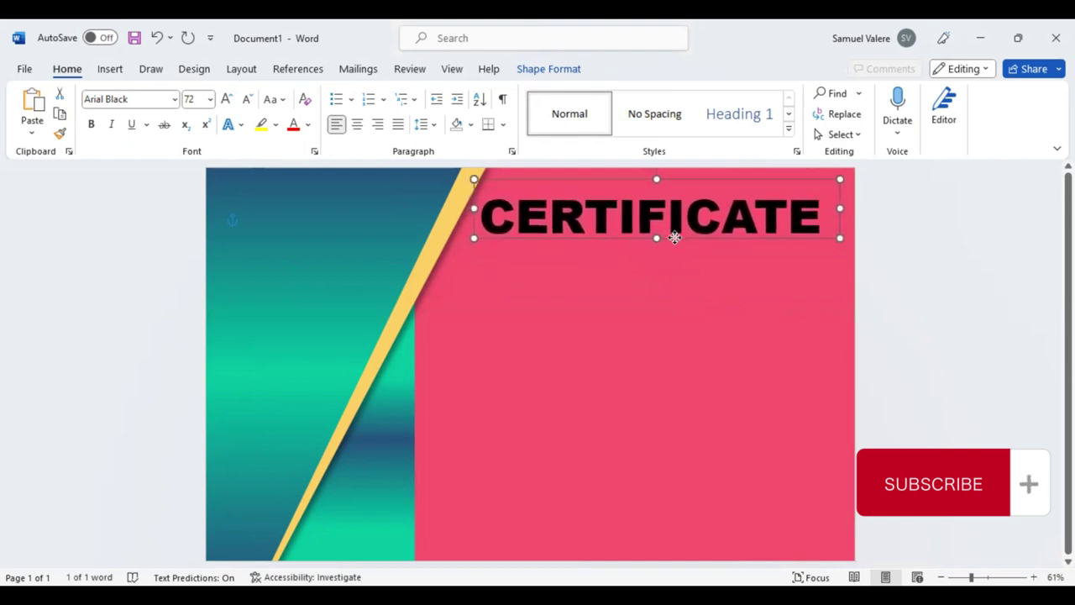
{"action": "left_click_drag", "start_coordinate": [674, 238], "coordinate": [675, 235]}
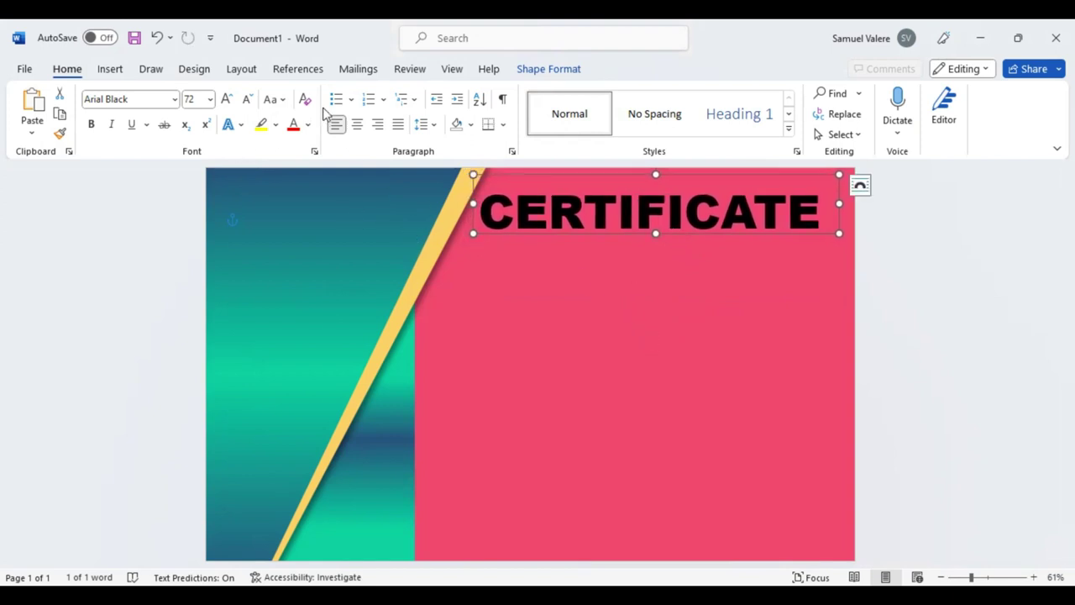
Step: Colour CERTIFICATE dark blue and duplicate its text box just below it
{"action": "left_click", "coordinate": [308, 125]}
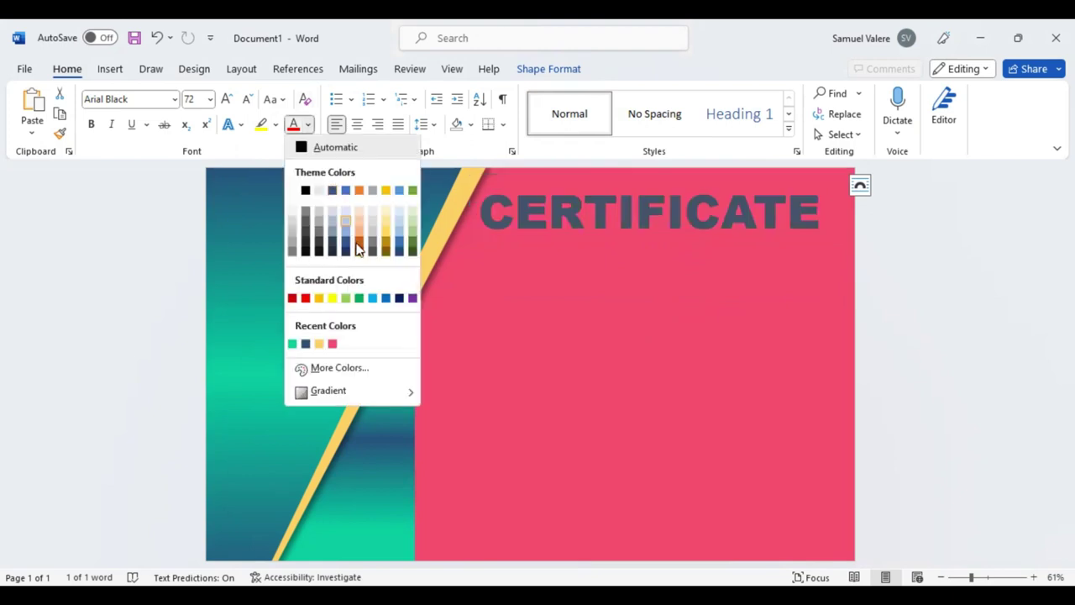
{"action": "left_click", "coordinate": [305, 344]}
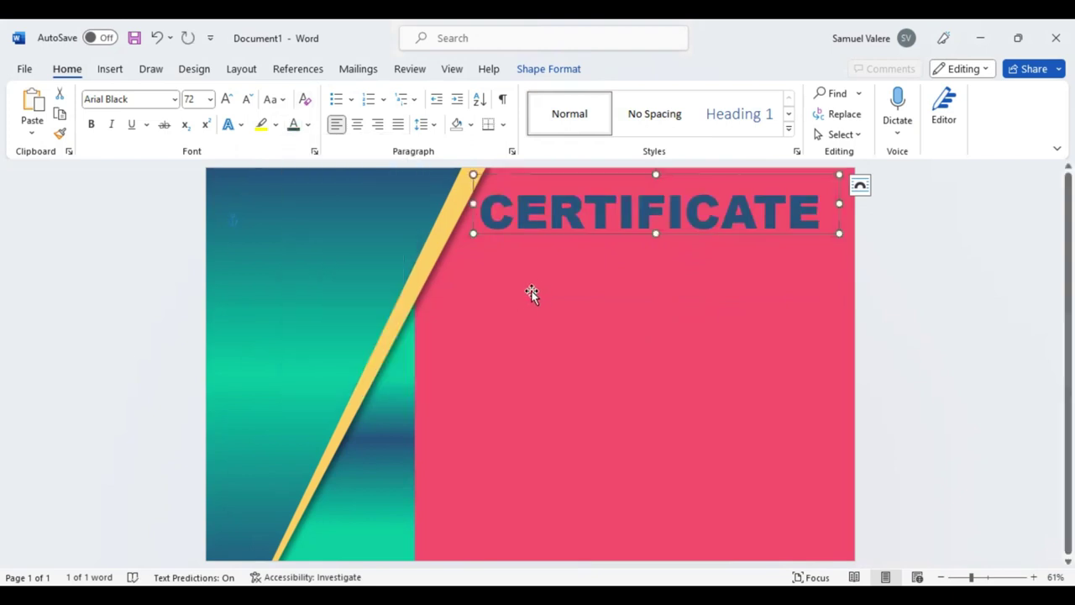
{"action": "left_click_drag", "start_coordinate": [632, 220], "coordinate": [627, 257]}
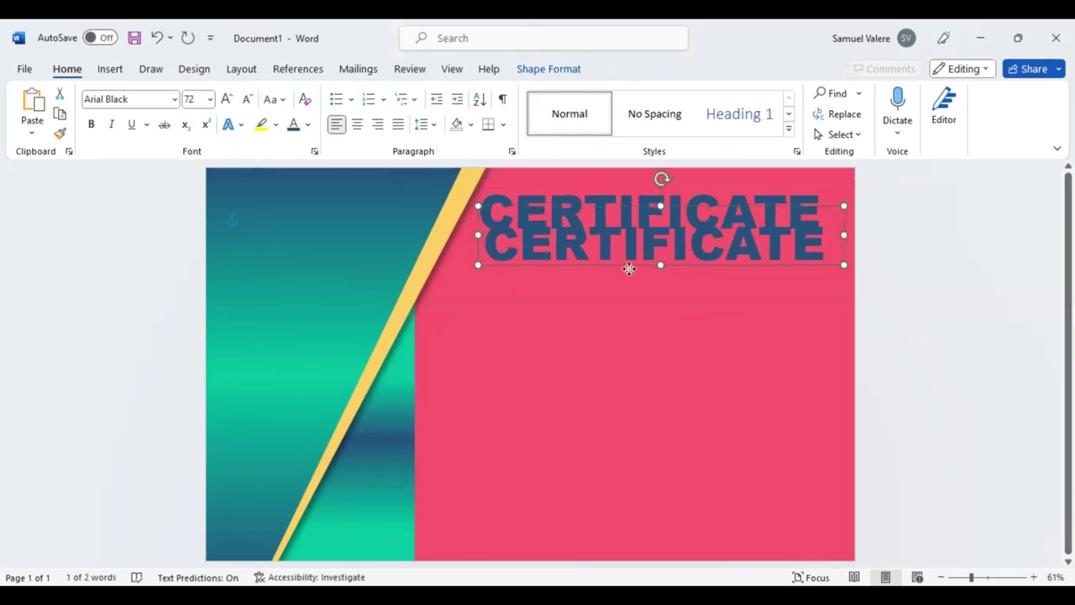
Step: Shrink the copy to 28 pt, retype it as 'Of Appreciation', and align it under CERTIFICATE
{"action": "double_click", "coordinate": [626, 257]}
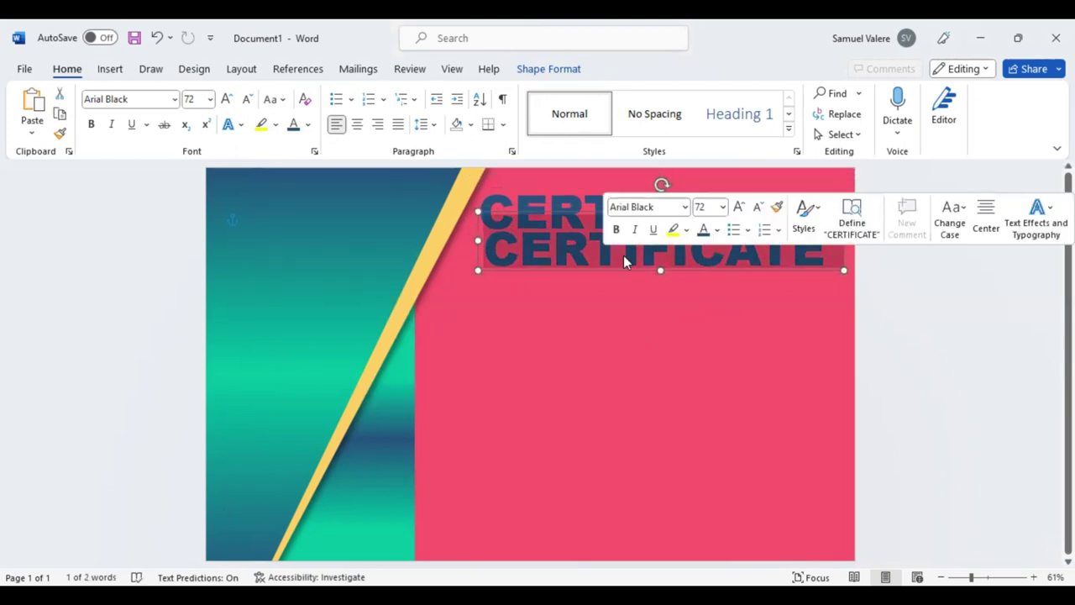
{"action": "left_click", "coordinate": [757, 207]}
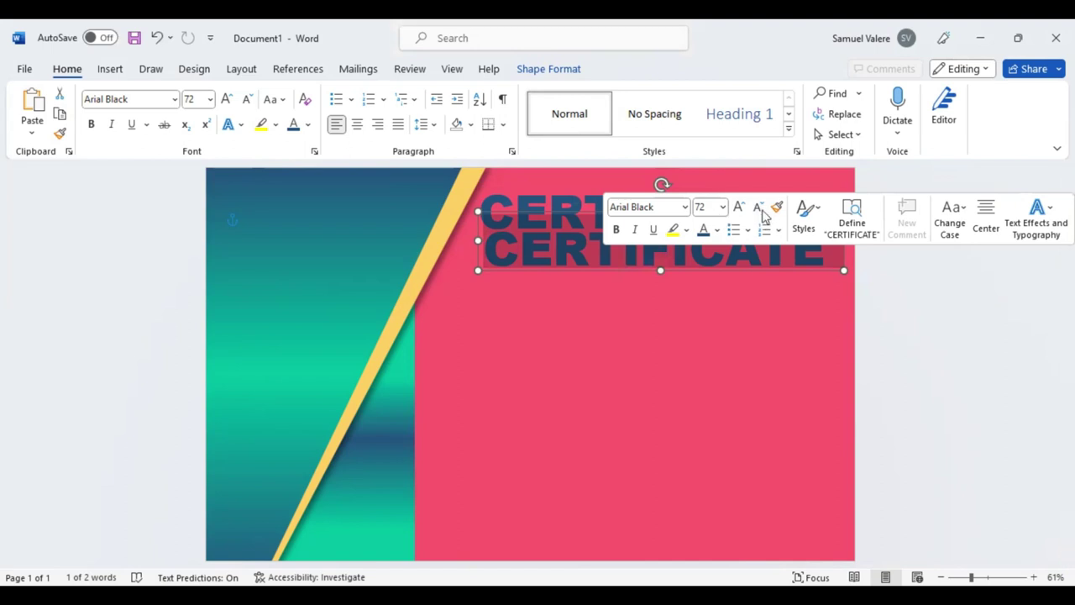
{"action": "left_click", "coordinate": [758, 207]}
{"action": "left_click", "coordinate": [758, 206]}
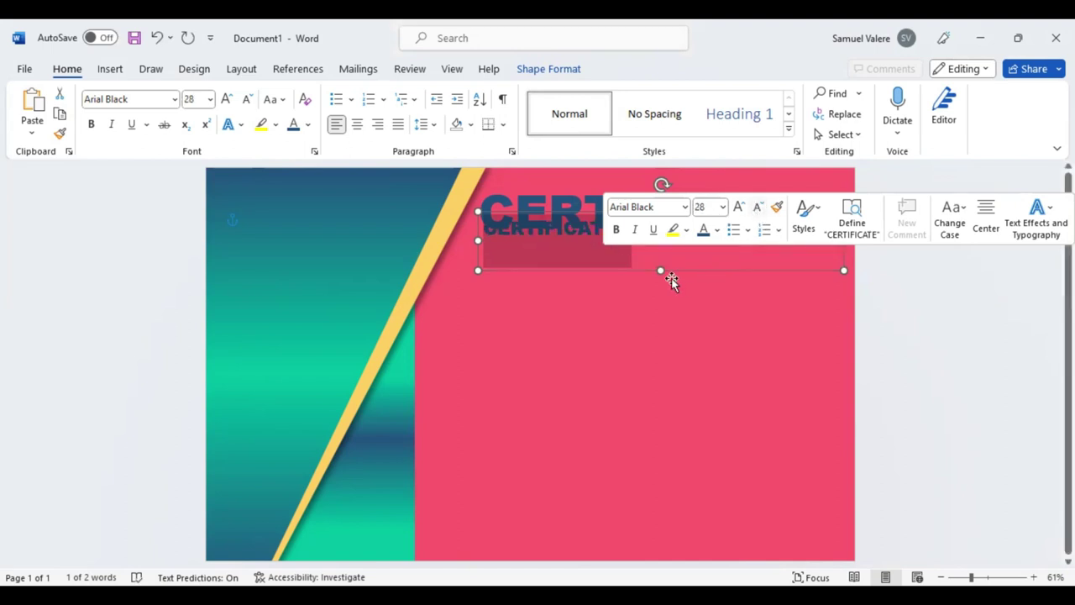
{"action": "left_click", "coordinate": [671, 279]}
{"action": "type", "text": "of"}
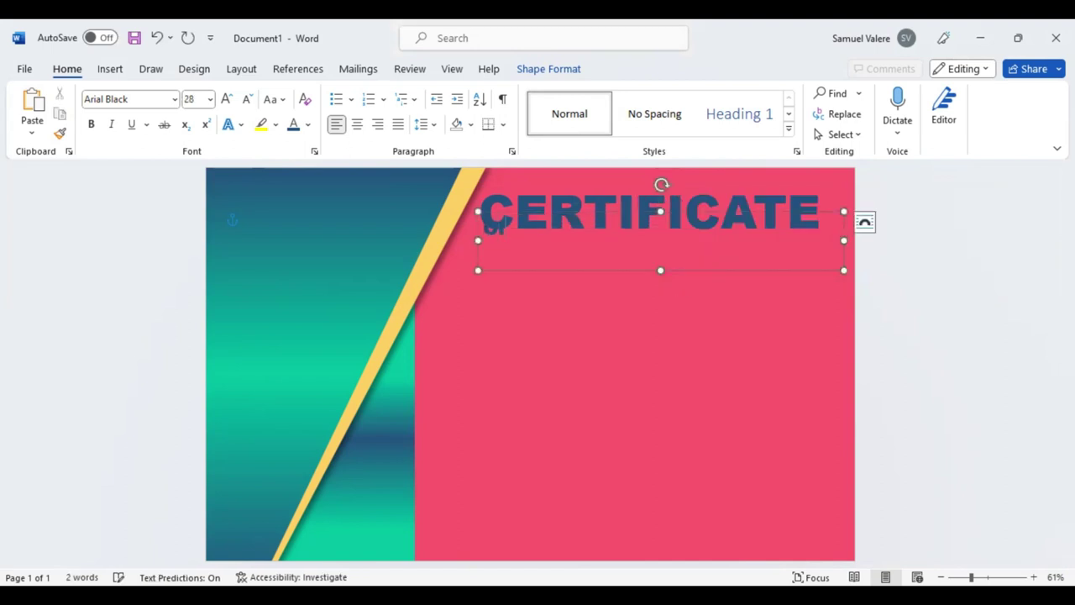
{"action": "type", "text": "Appore"}
{"action": "type", "text": "c"}
{"action": "key", "text": "BackSpace"}
{"action": "key", "text": "BackSpace"}
{"action": "key", "text": "BackSpace"}
{"action": "key", "text": "BackSpace"}
{"action": "type", "text": "reciation"}
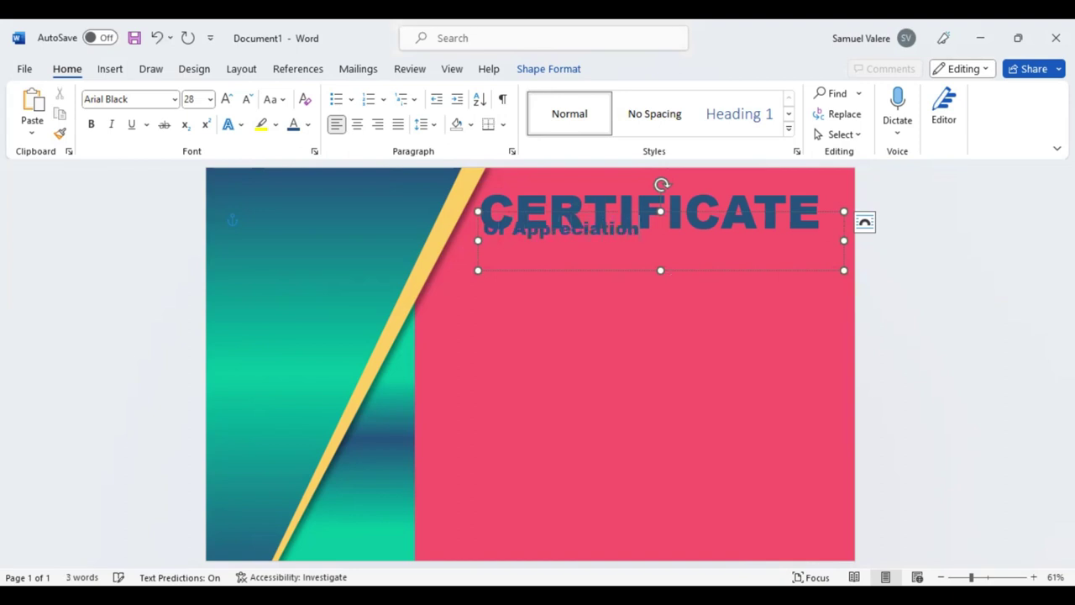
{"action": "left_click_drag", "start_coordinate": [618, 269], "coordinate": [617, 289]}
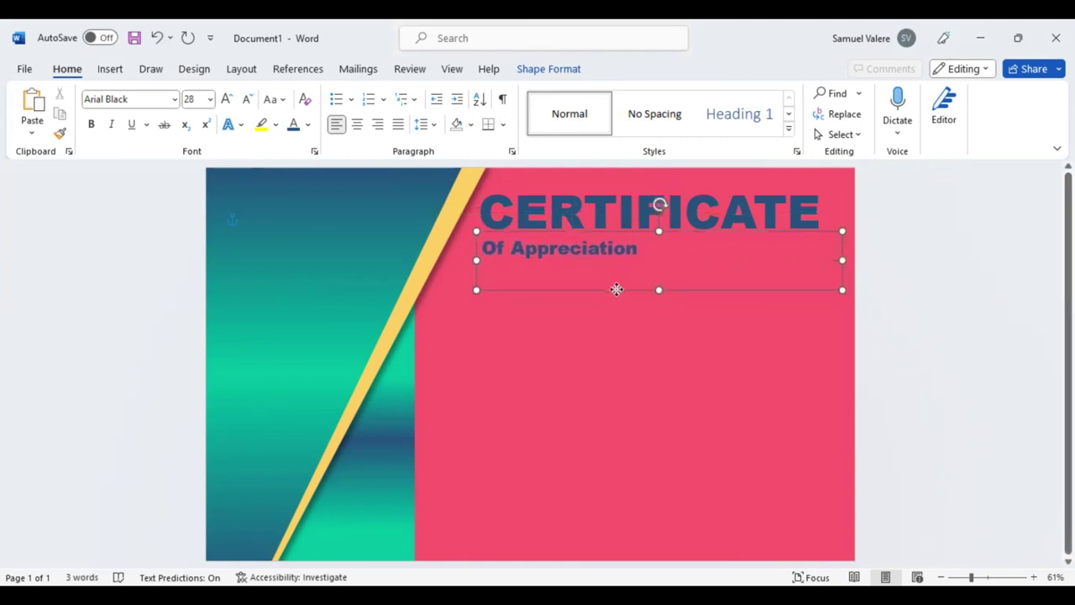
Step: Set the Of Appreciation line in Arial and make it all capitals
{"action": "left_click", "coordinate": [557, 246]}
{"action": "triple_click", "coordinate": [557, 247]}
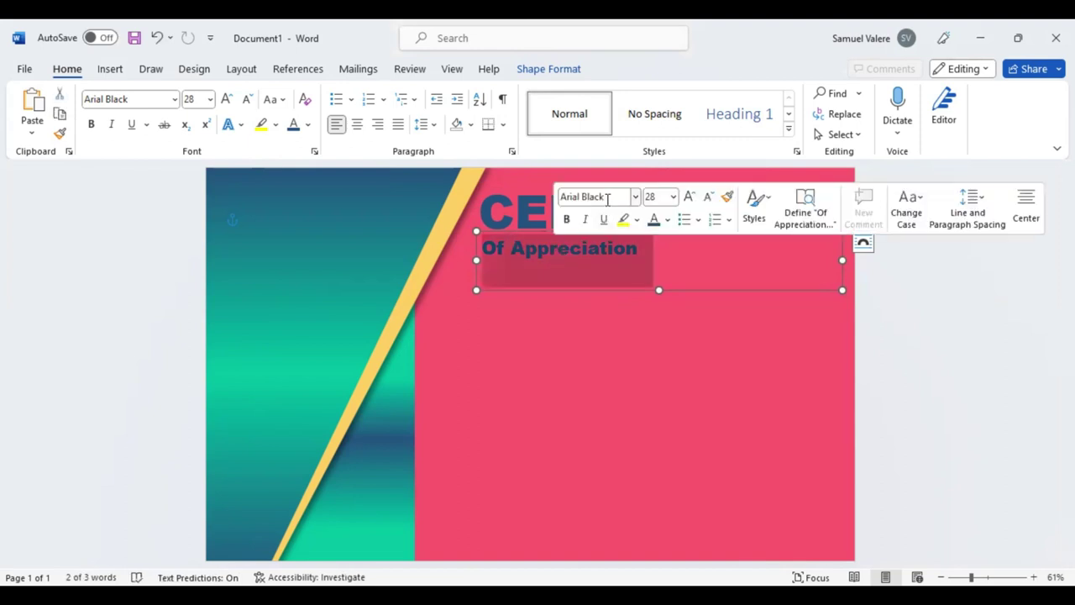
{"action": "left_click", "coordinate": [604, 198]}
{"action": "left_click", "coordinate": [605, 200]}
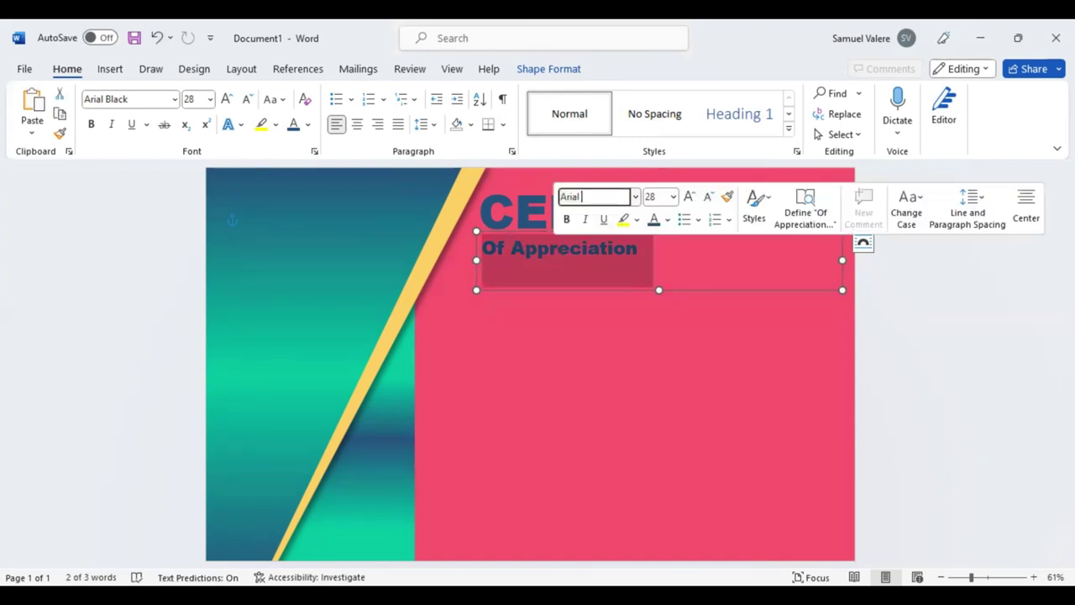
{"action": "key", "text": "Return"}
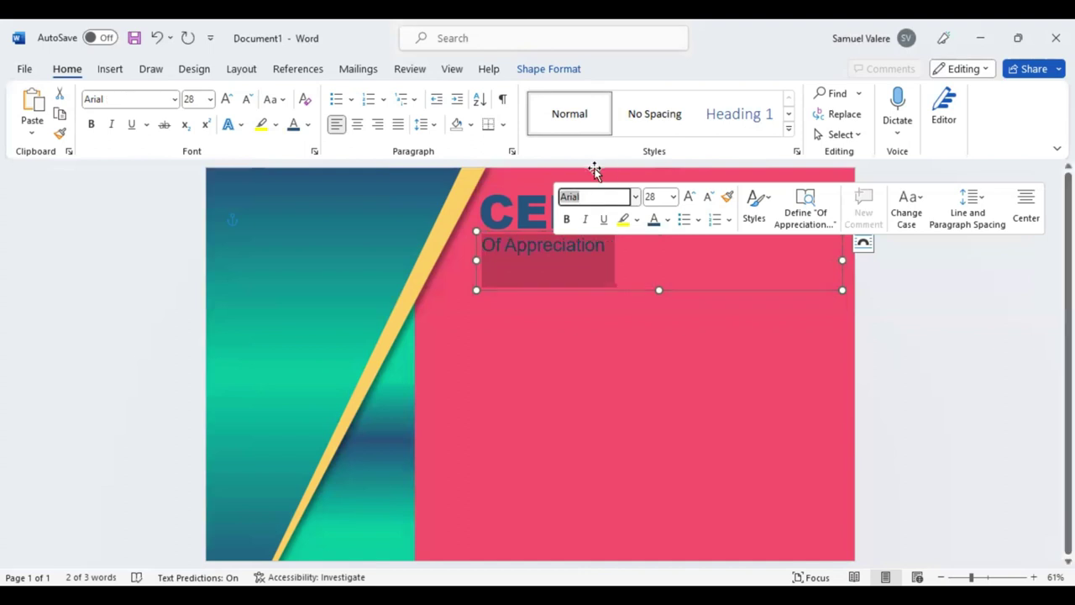
{"action": "left_click", "coordinate": [279, 101]}
{"action": "left_click", "coordinate": [323, 166]}
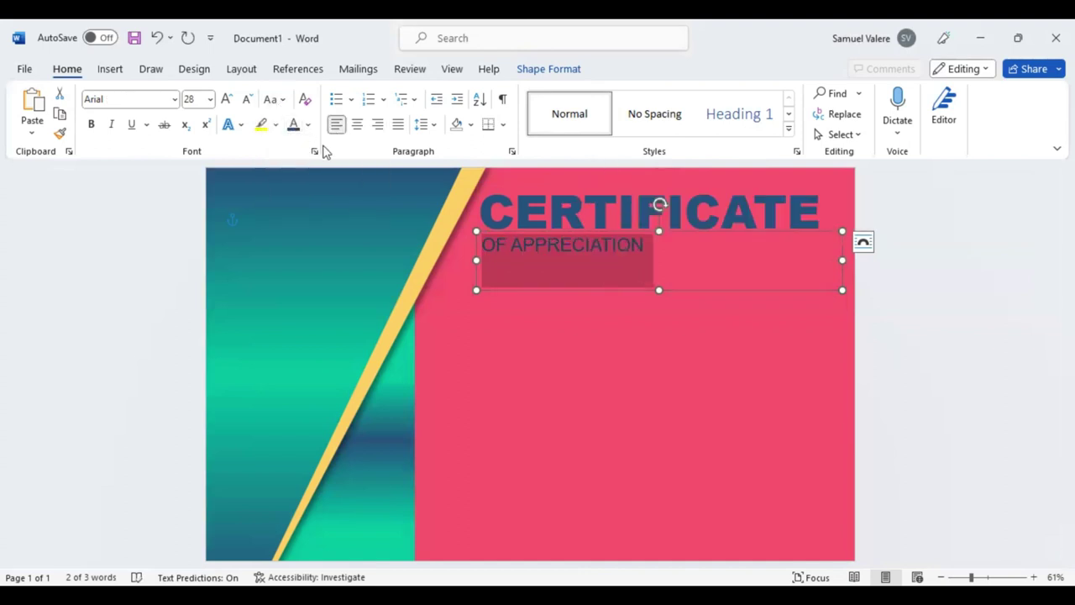
Step: Set Expanded character spacing on the subtitle in the Font dialog, then reduce its size slightly
{"action": "left_click", "coordinate": [314, 151]}
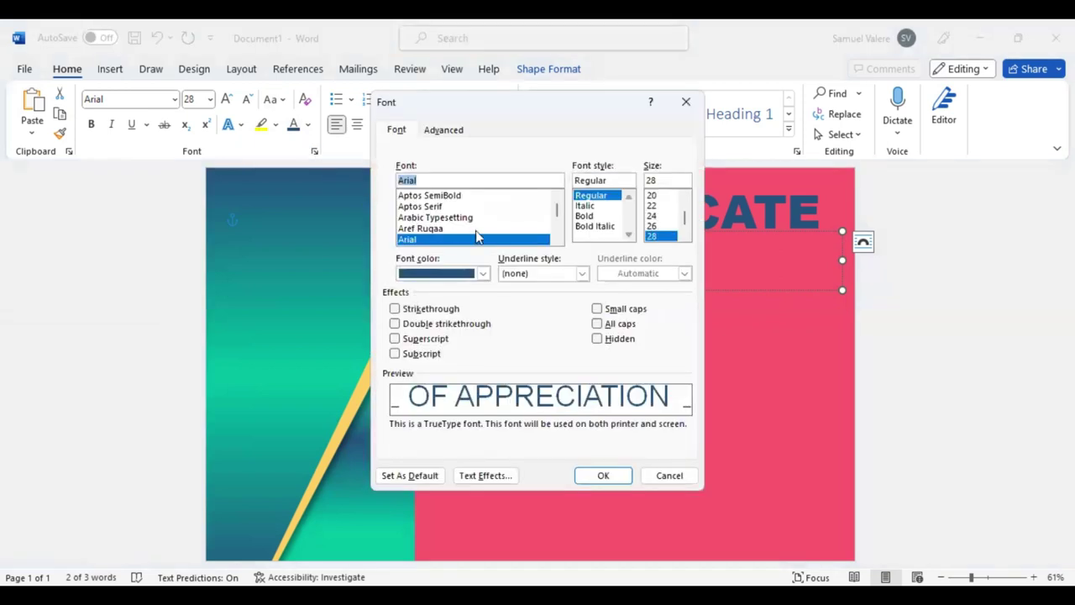
{"action": "left_click", "coordinate": [453, 133]}
{"action": "left_click", "coordinate": [544, 186]}
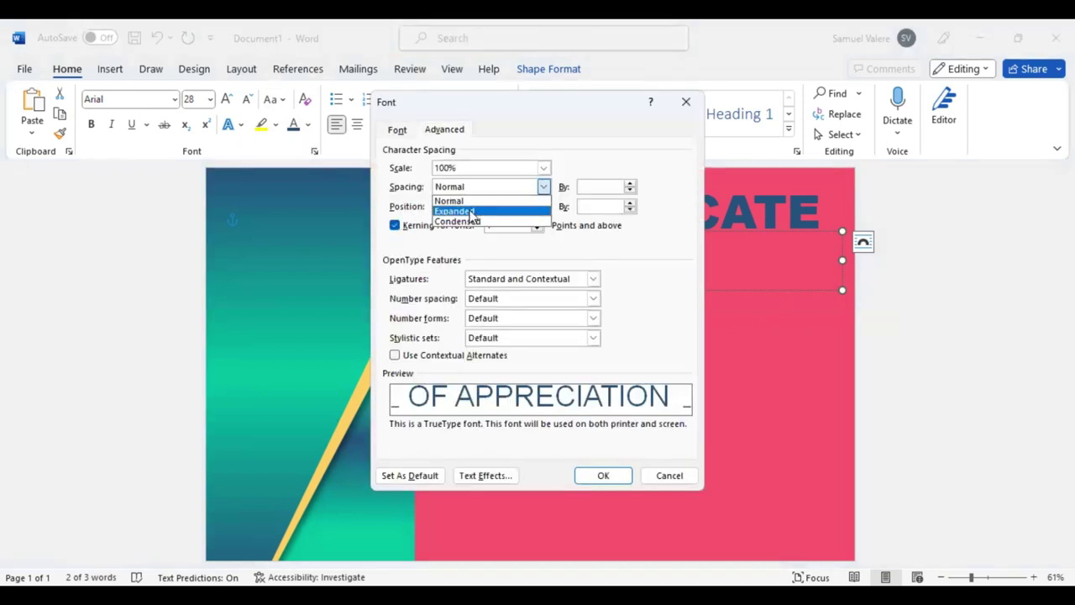
{"action": "left_click", "coordinate": [471, 212]}
{"action": "left_click", "coordinate": [583, 187]}
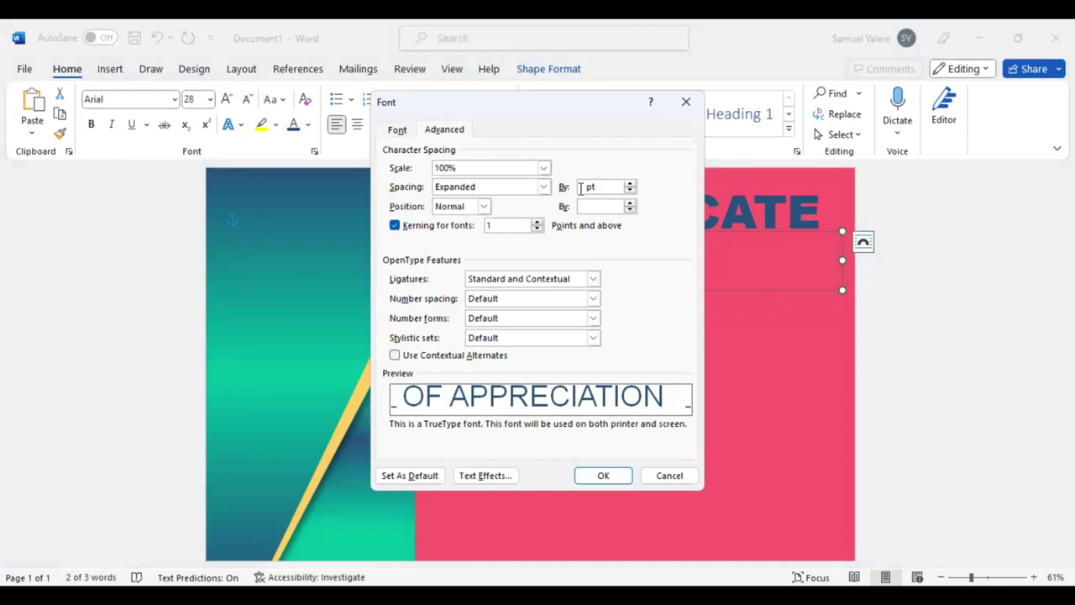
{"action": "key", "text": "BackSpace"}
{"action": "key", "text": "Return"}
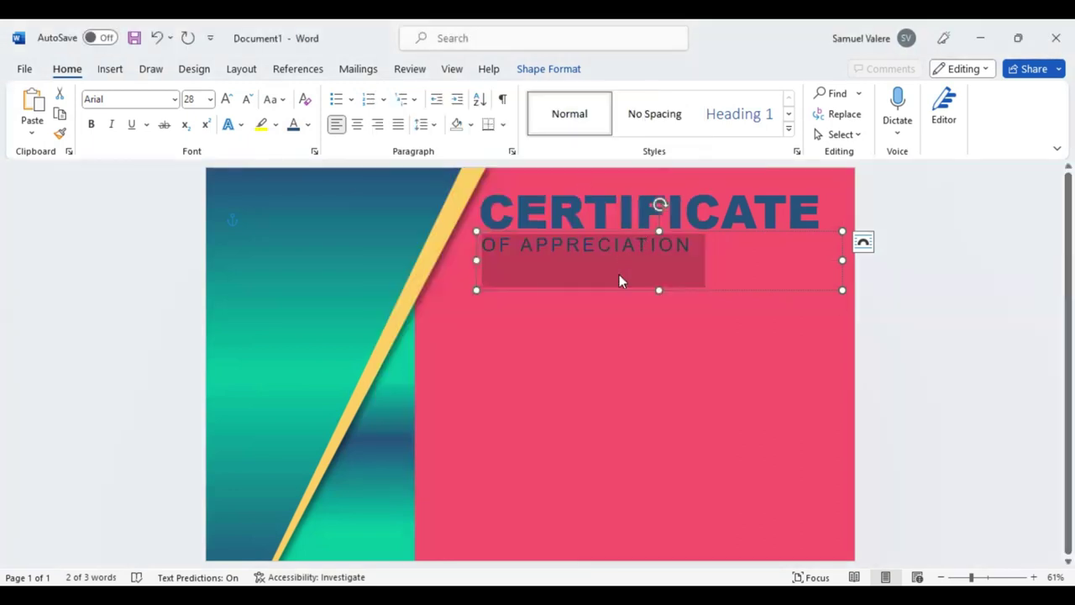
{"action": "left_click", "coordinate": [249, 99]}
Step: Shrink OF APPRECIATION to 22 pt and fit its text box tightly around the text
{"action": "left_click", "coordinate": [249, 99]}
{"action": "left_click", "coordinate": [249, 99]}
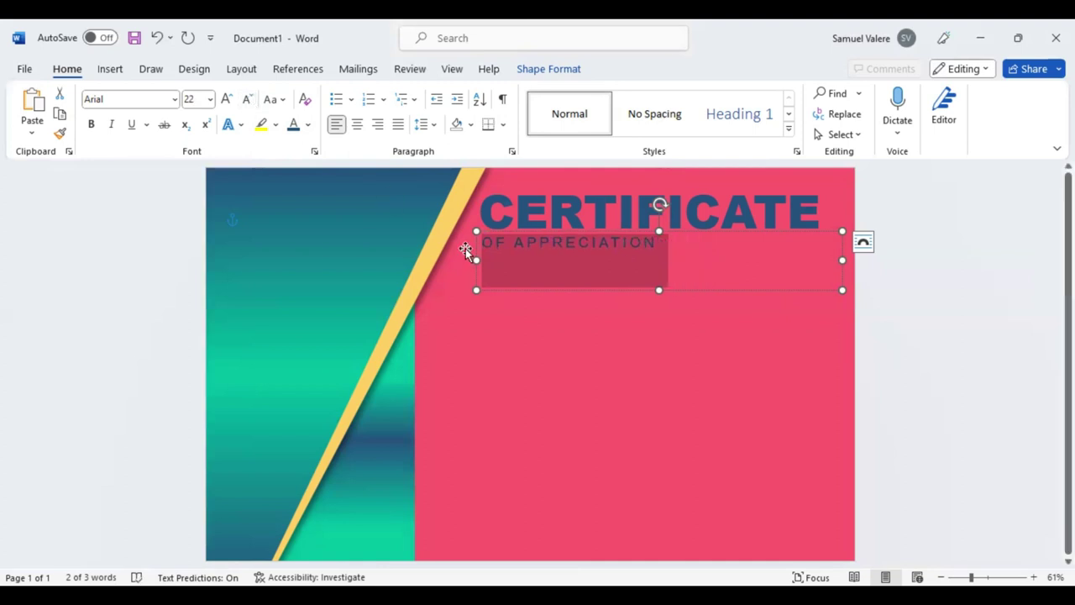
{"action": "left_click_drag", "start_coordinate": [842, 258], "coordinate": [665, 260]}
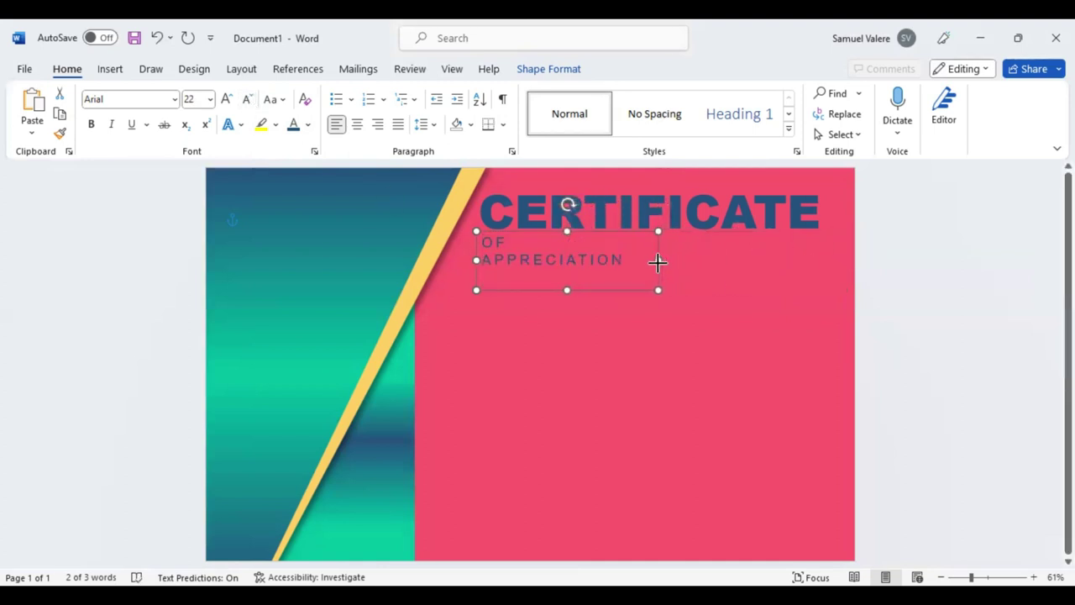
{"action": "left_click_drag", "start_coordinate": [570, 289], "coordinate": [570, 253]}
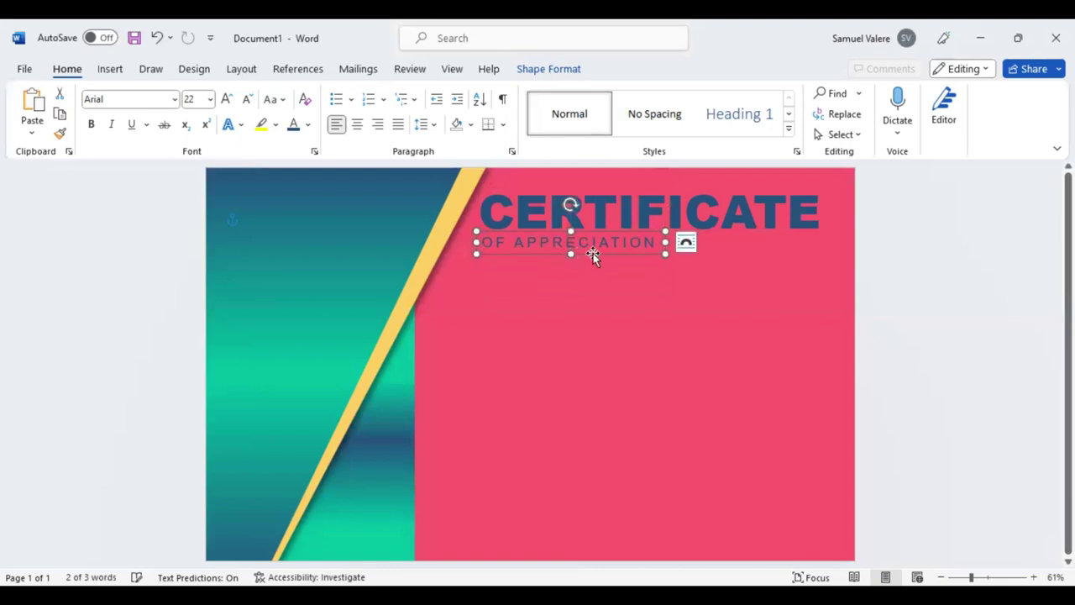
{"action": "left_click_drag", "start_coordinate": [593, 256], "coordinate": [595, 256]}
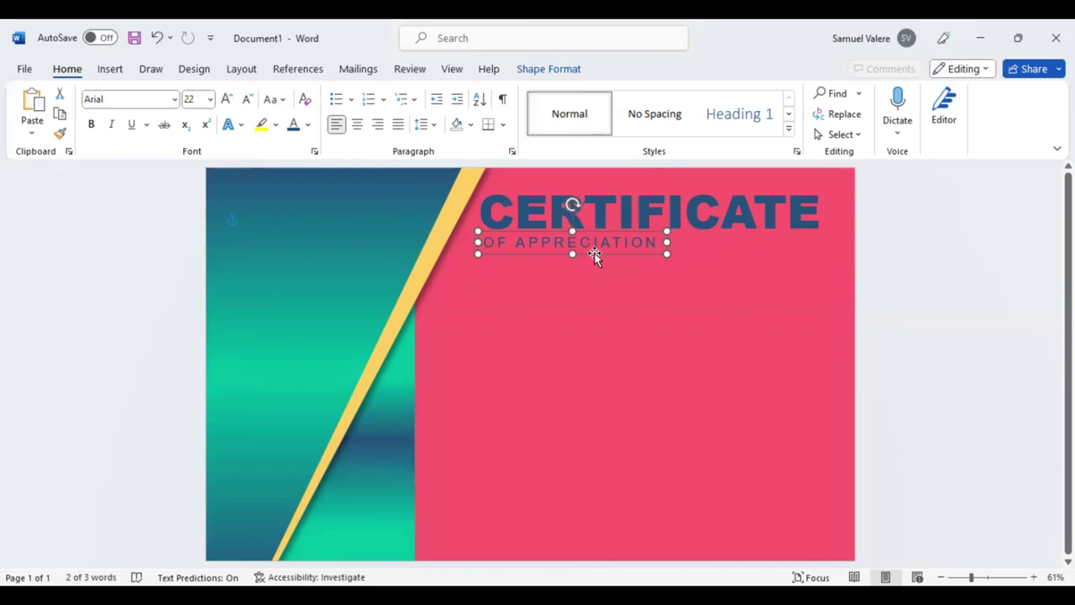
Step: Colour OF APPRECIATION light yellow and place a copy of its box lower down
{"action": "left_click", "coordinate": [595, 244]}
{"action": "triple_click", "coordinate": [594, 246]}
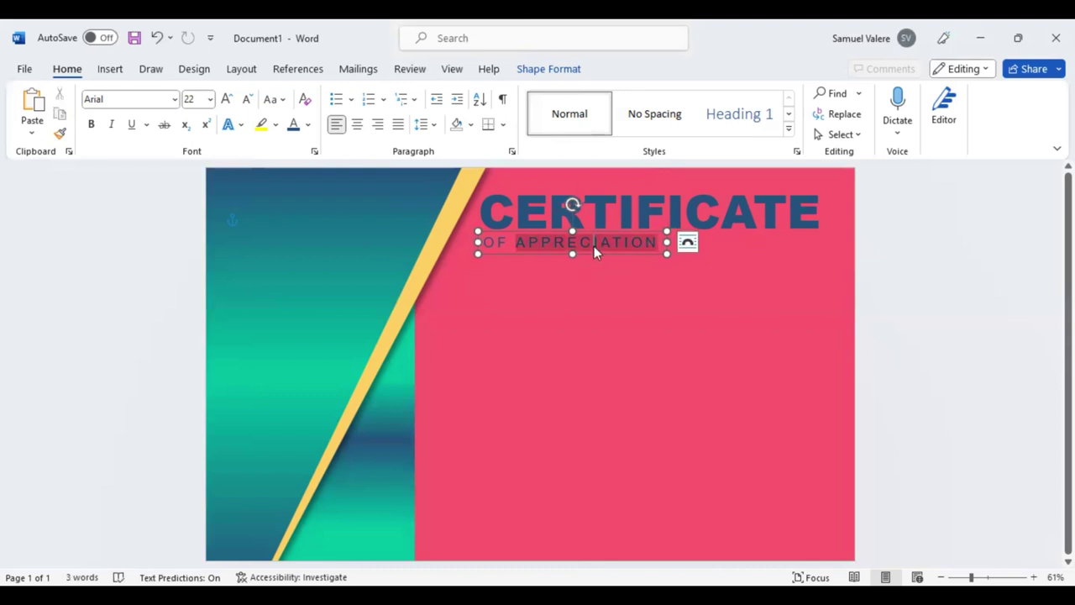
{"action": "left_click", "coordinate": [692, 220]}
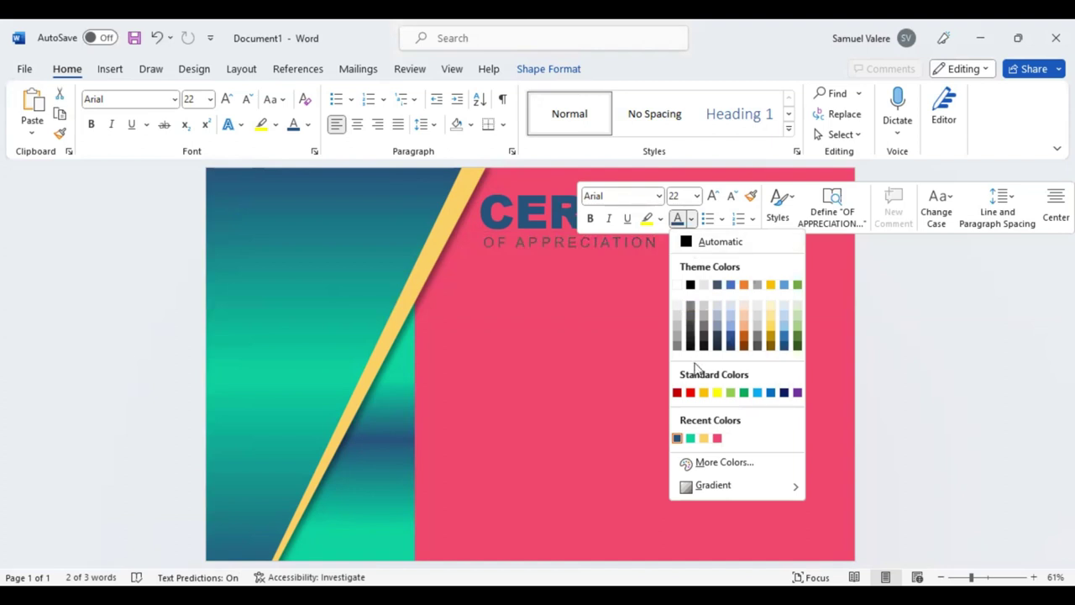
{"action": "left_click", "coordinate": [704, 438]}
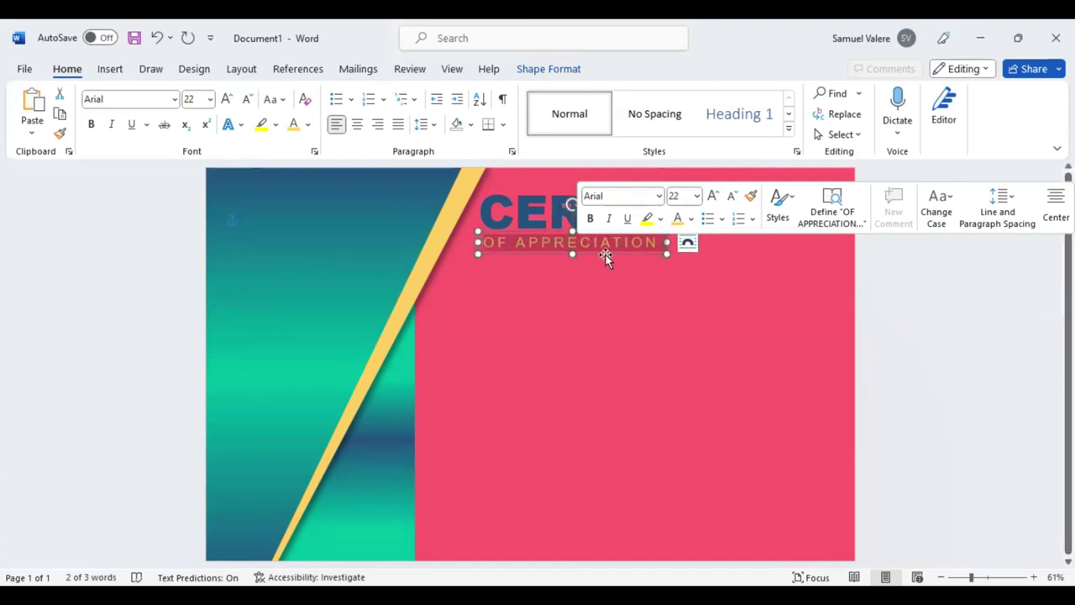
{"action": "left_click", "coordinate": [606, 254]}
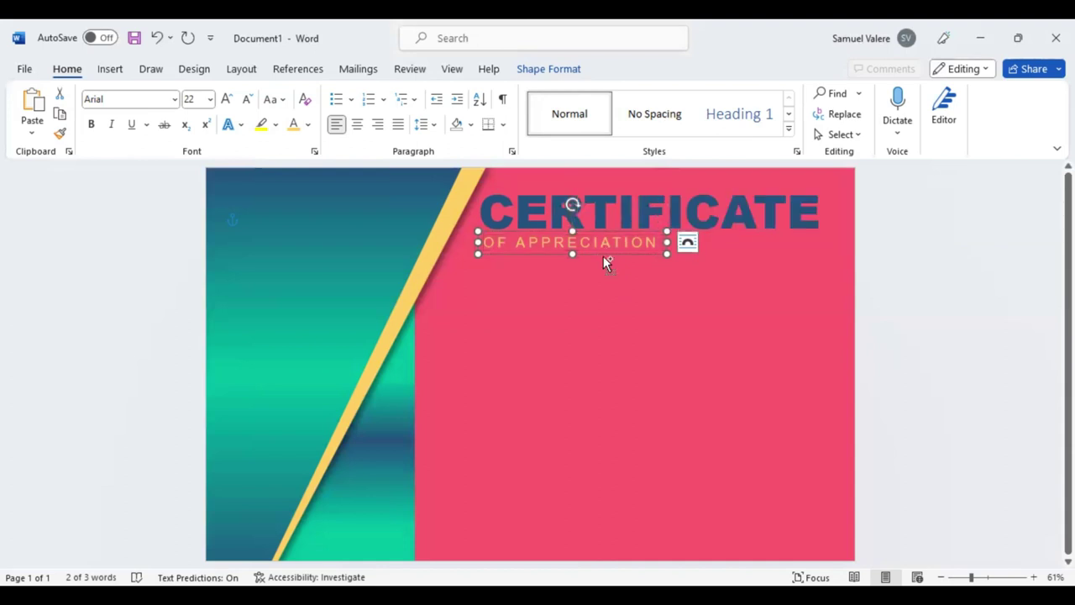
{"action": "left_click_drag", "start_coordinate": [603, 256], "coordinate": [612, 300]}
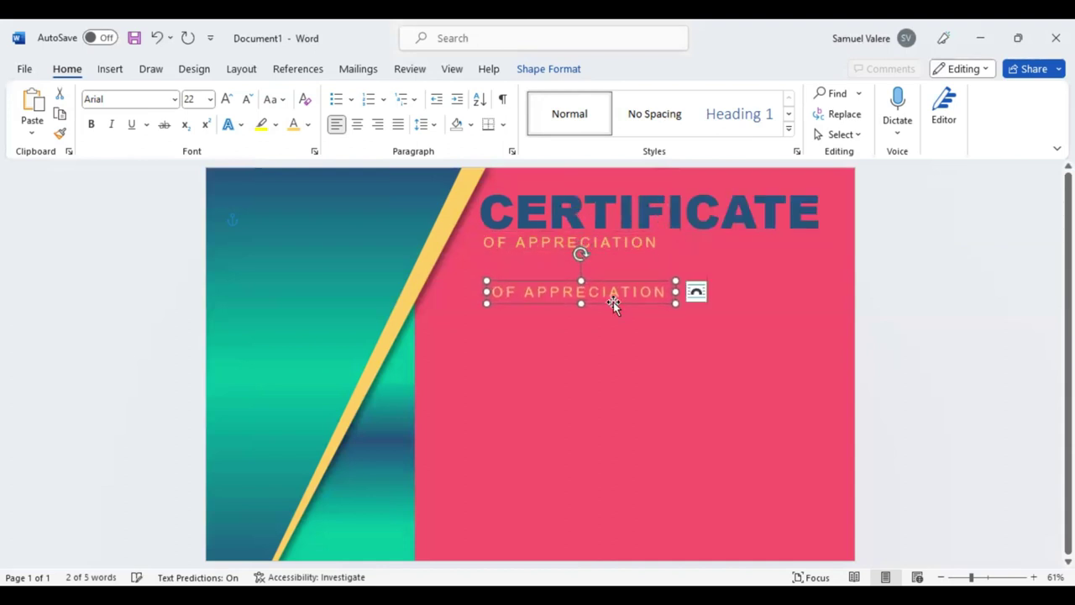
Step: Overwrite the copied box's text, starting the new wording 'This Certificate Is'
{"action": "triple_click", "coordinate": [617, 292]}
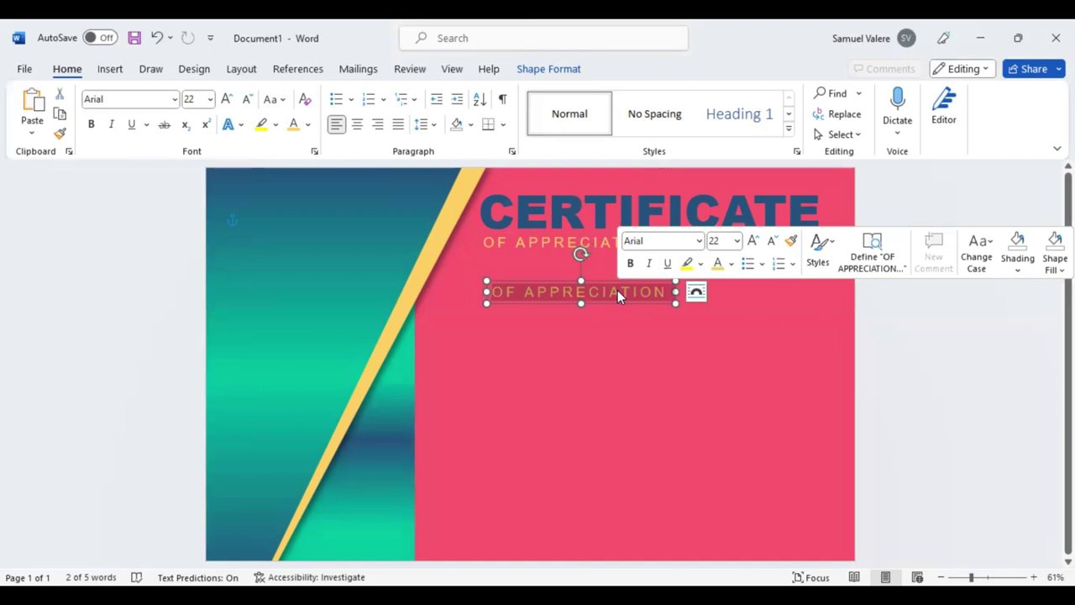
{"action": "type", "text": "This Cer"}
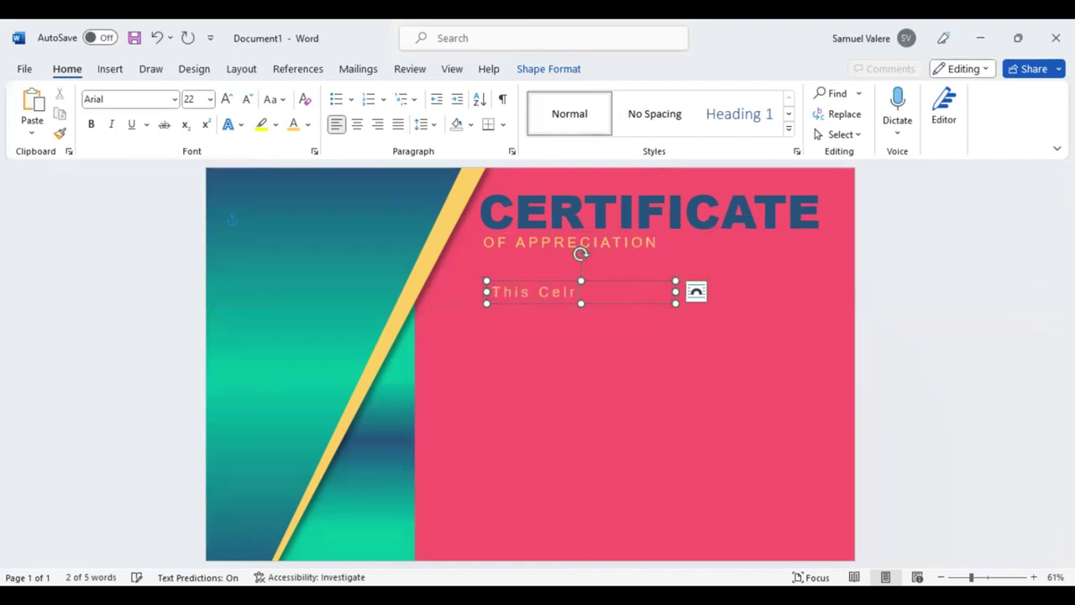
{"action": "key", "text": "BackSpace"}
{"action": "key", "text": "BackSpace"}
{"action": "type", "text": "tificate Is"}
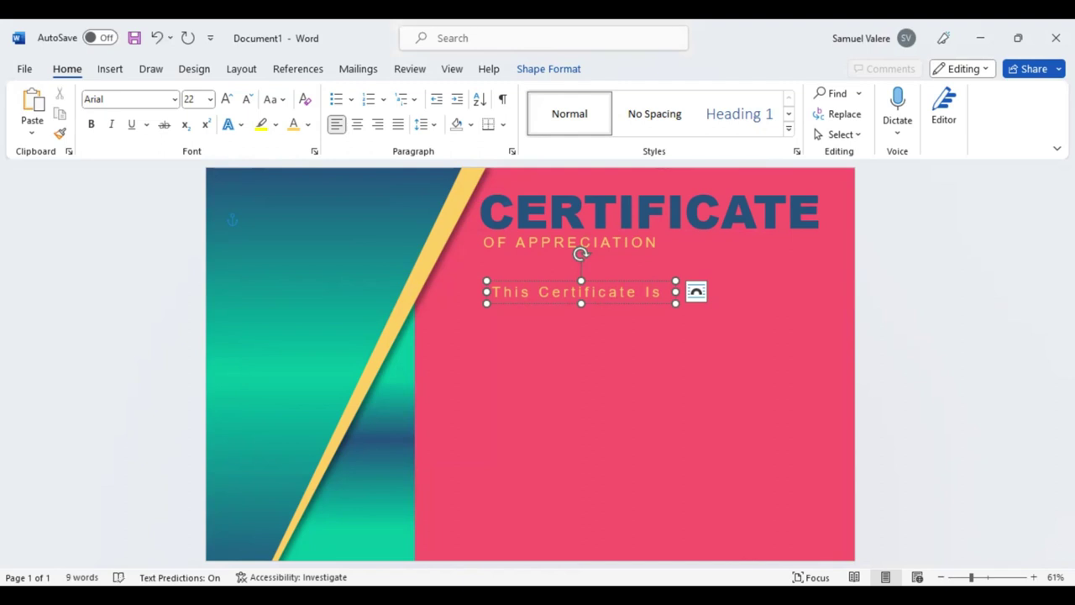
Step: Widen the presentation line's box to both sides and reduce its text to 18 pt
{"action": "left_click_drag", "start_coordinate": [675, 291], "coordinate": [846, 290]}
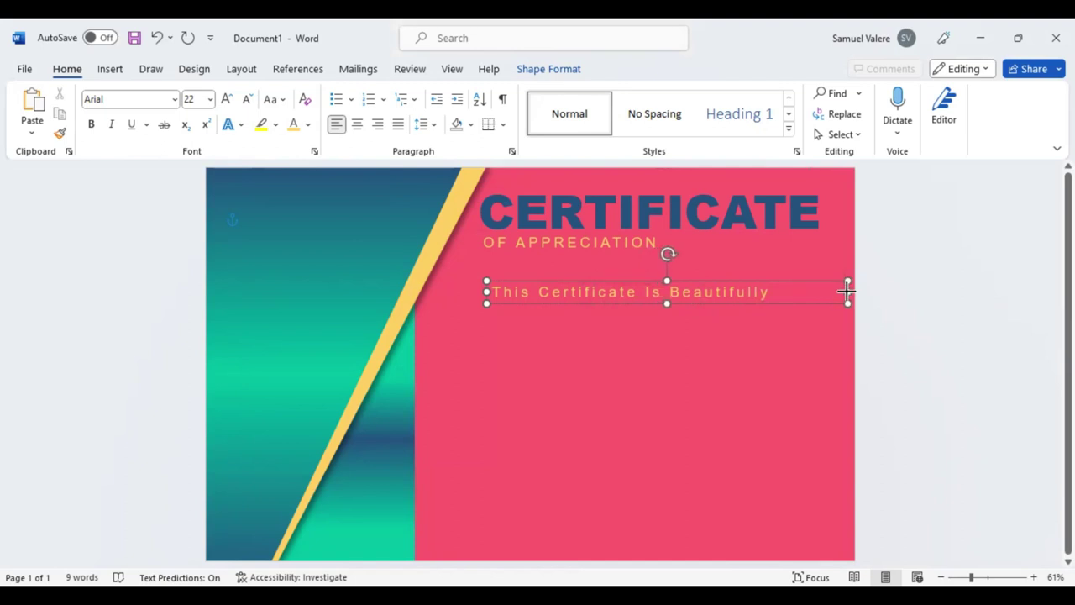
{"action": "left_click_drag", "start_coordinate": [487, 292], "coordinate": [421, 291]}
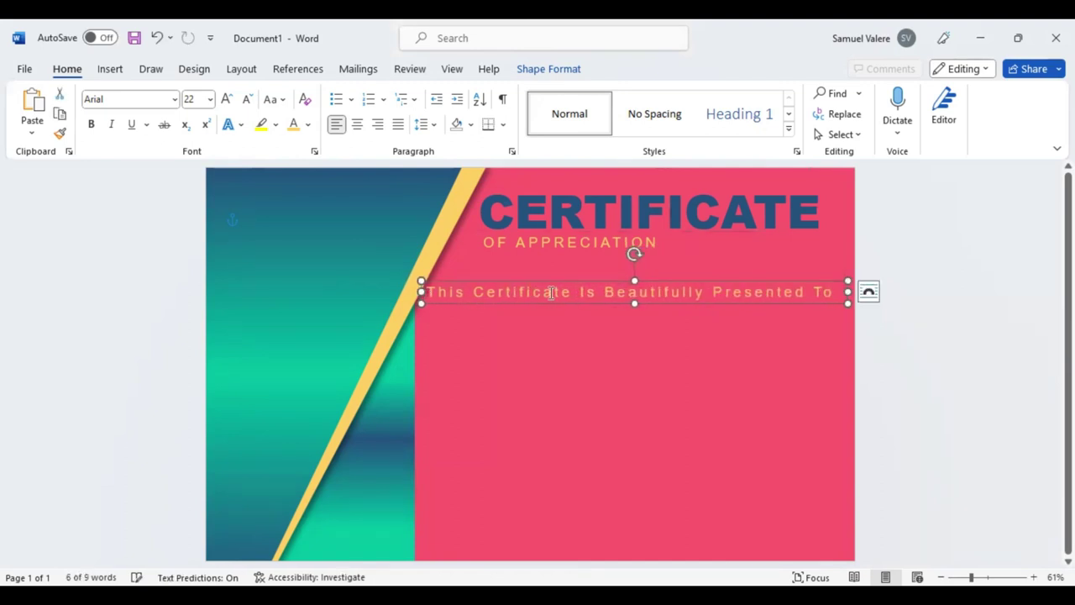
{"action": "left_click", "coordinate": [586, 293]}
{"action": "triple_click", "coordinate": [686, 292]}
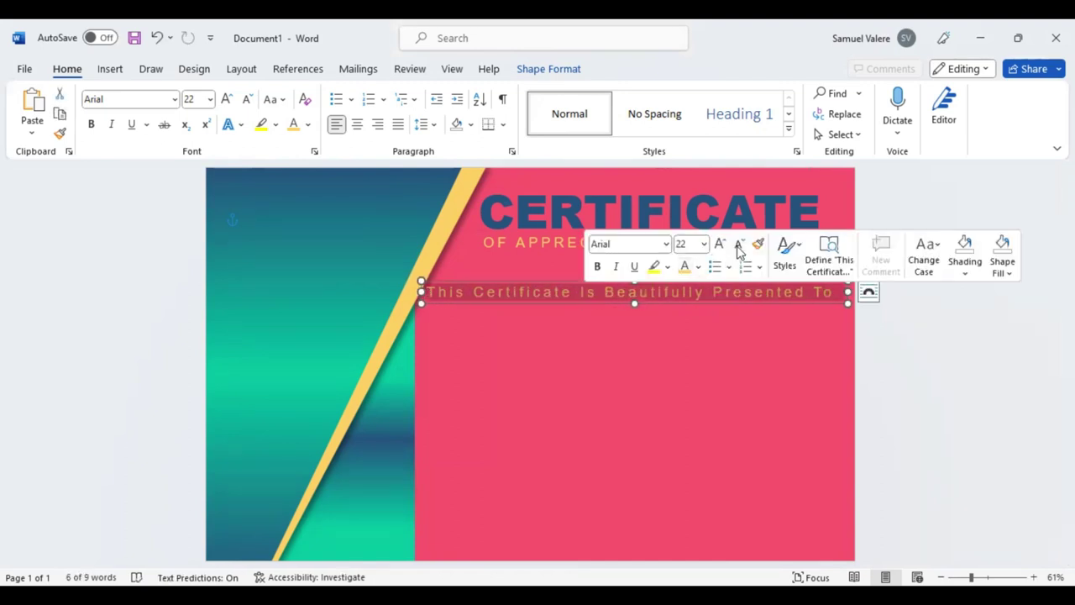
{"action": "left_click", "coordinate": [738, 244]}
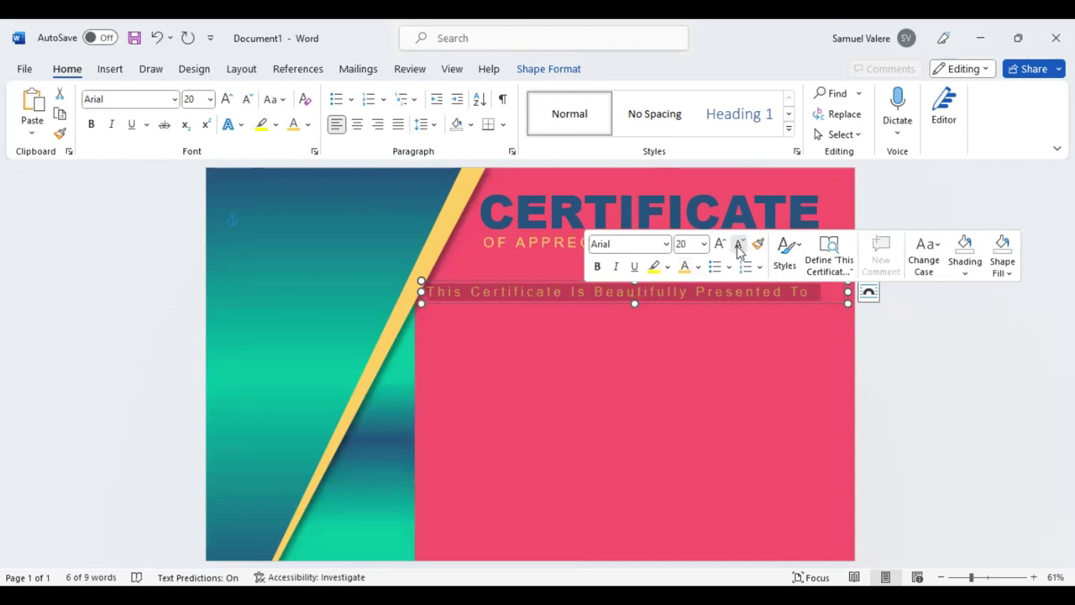
{"action": "left_click", "coordinate": [738, 245]}
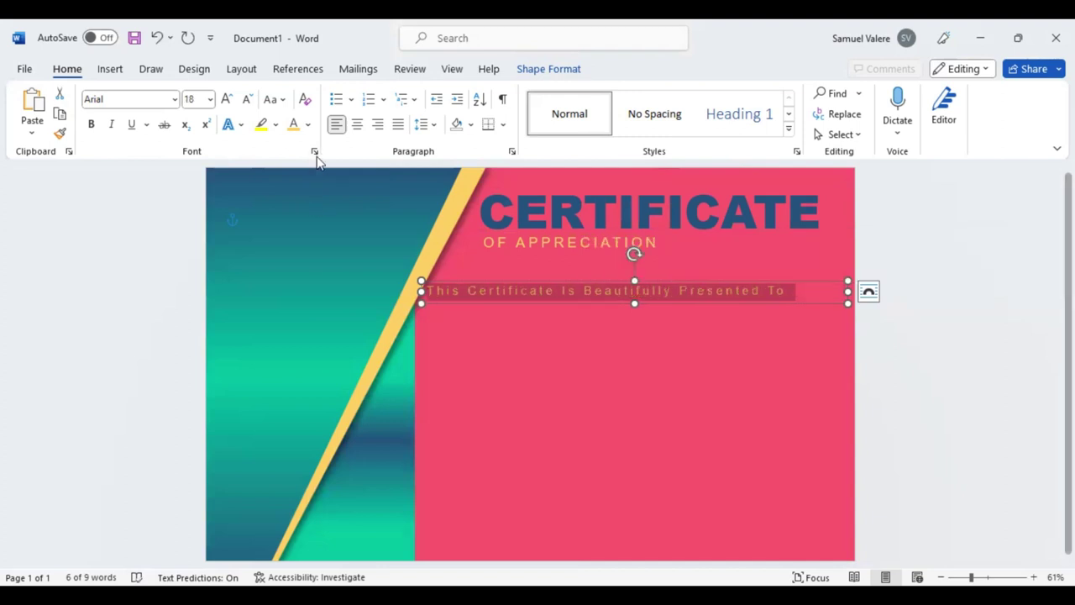
Step: Make the line UPPERCASE at 12 pt, centre it, and fit its box under the subtitle
{"action": "left_click", "coordinate": [275, 99]}
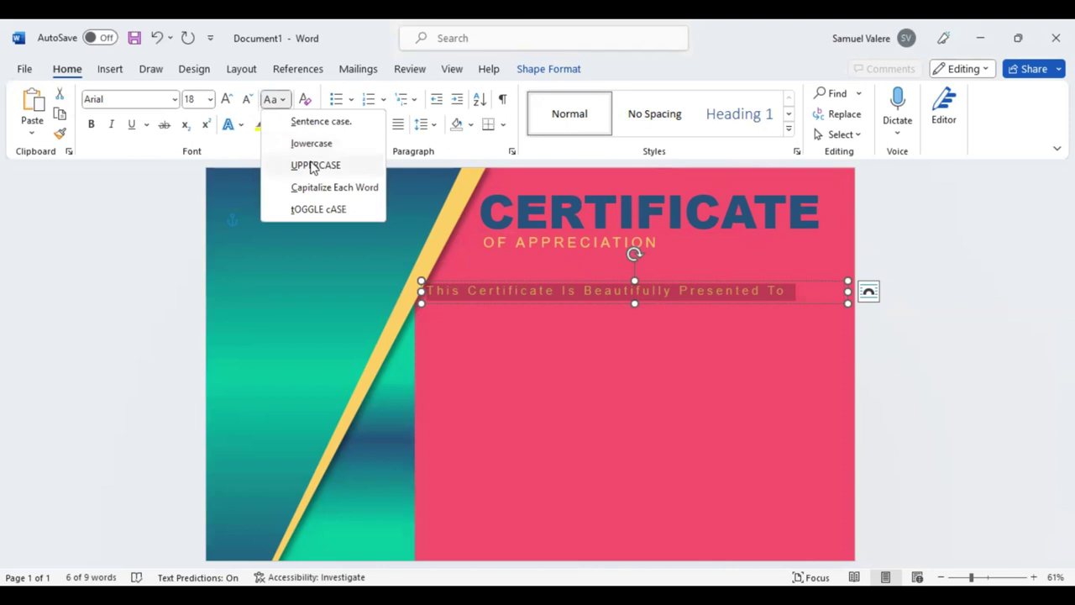
{"action": "left_click", "coordinate": [315, 165]}
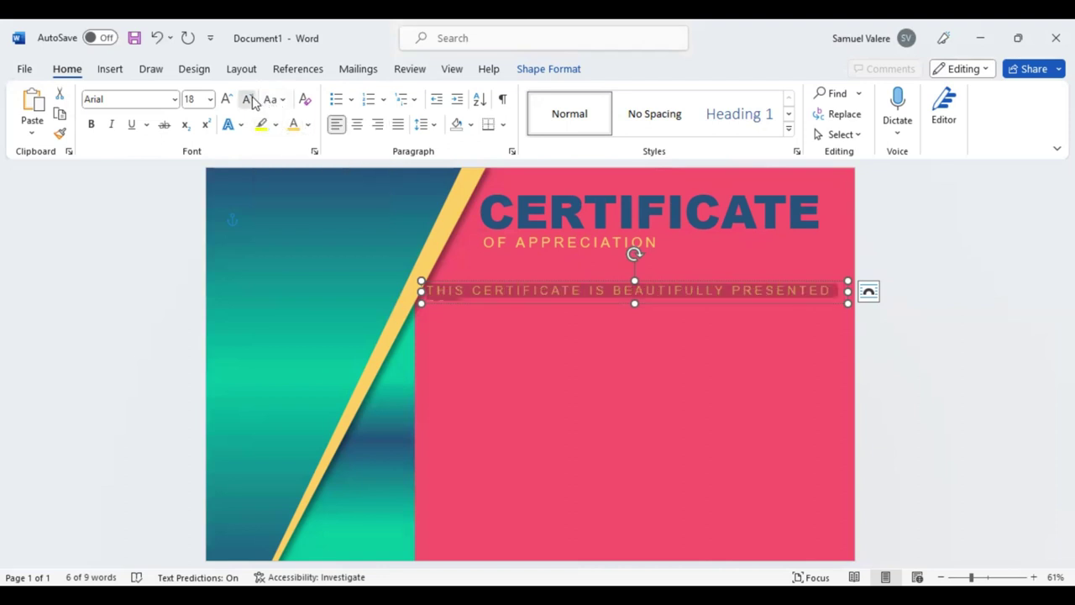
{"action": "left_click", "coordinate": [247, 99]}
{"action": "left_click", "coordinate": [247, 99]}
{"action": "left_click", "coordinate": [247, 99]}
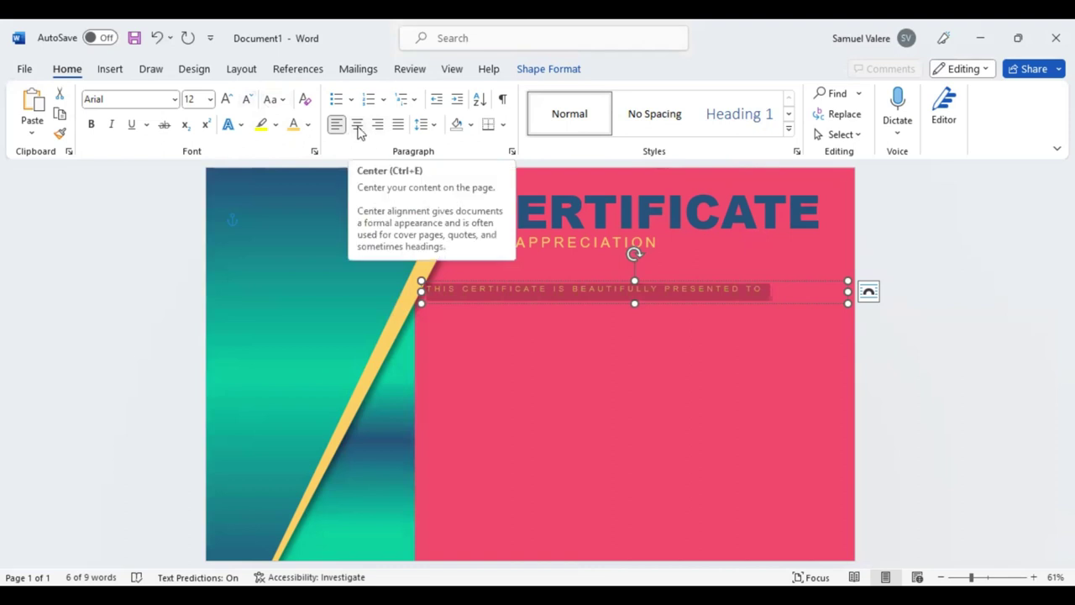
{"action": "left_click", "coordinate": [357, 126]}
{"action": "left_click_drag", "start_coordinate": [421, 292], "coordinate": [492, 291]}
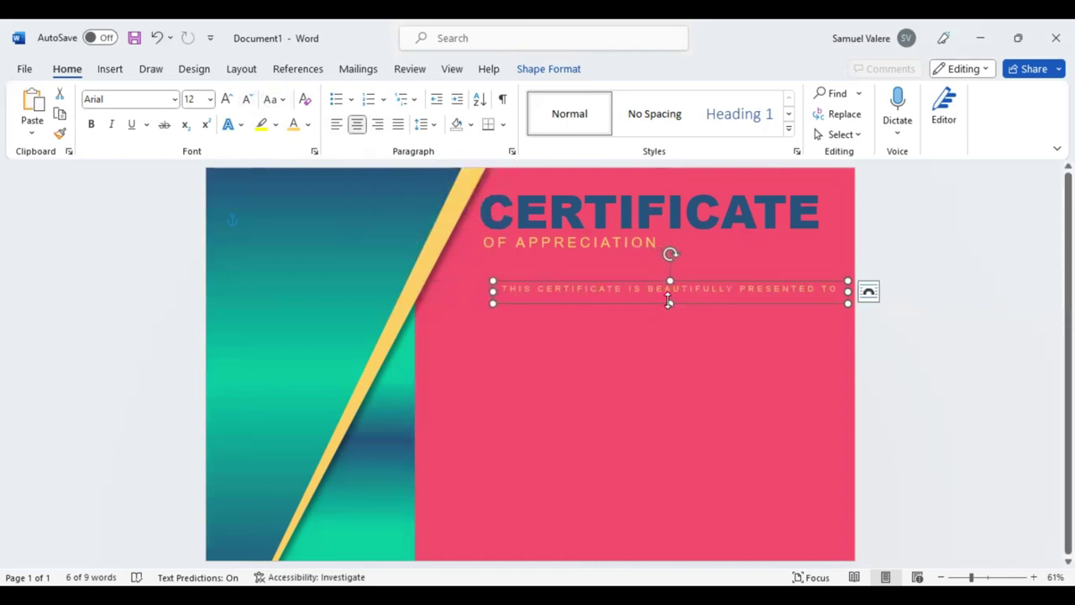
{"action": "mouse_move", "coordinate": [682, 295]}
{"action": "left_mouse_down"}
{"action": "mouse_move", "coordinate": [646, 300]}
{"action": "mouse_move", "coordinate": [659, 311]}
{"action": "left_mouse_up"}
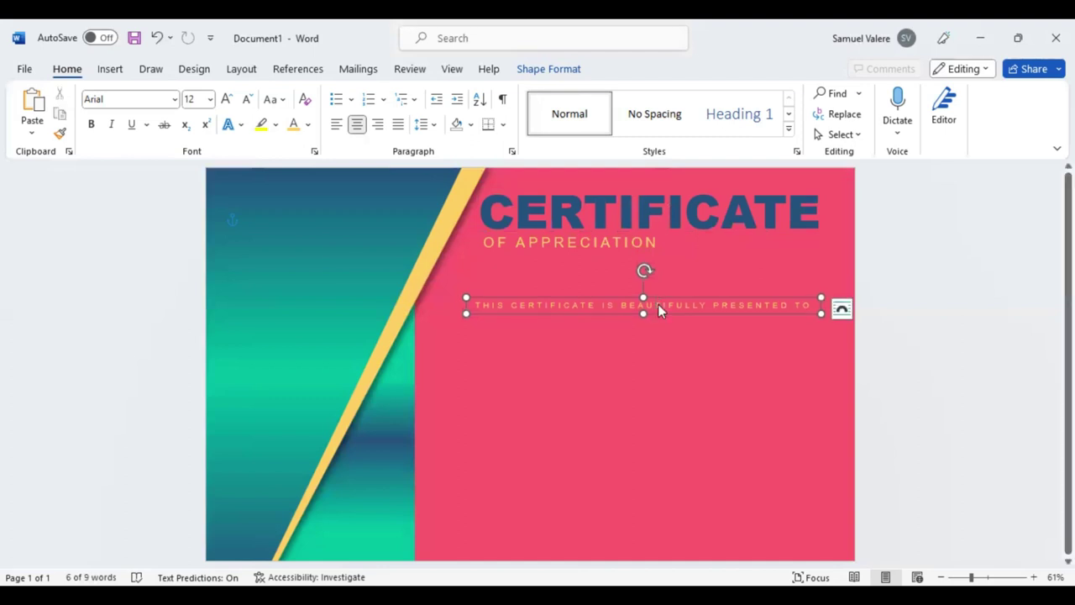
Step: Keep the presentation line at 12 pt and make it bold
{"action": "triple_click", "coordinate": [659, 308]}
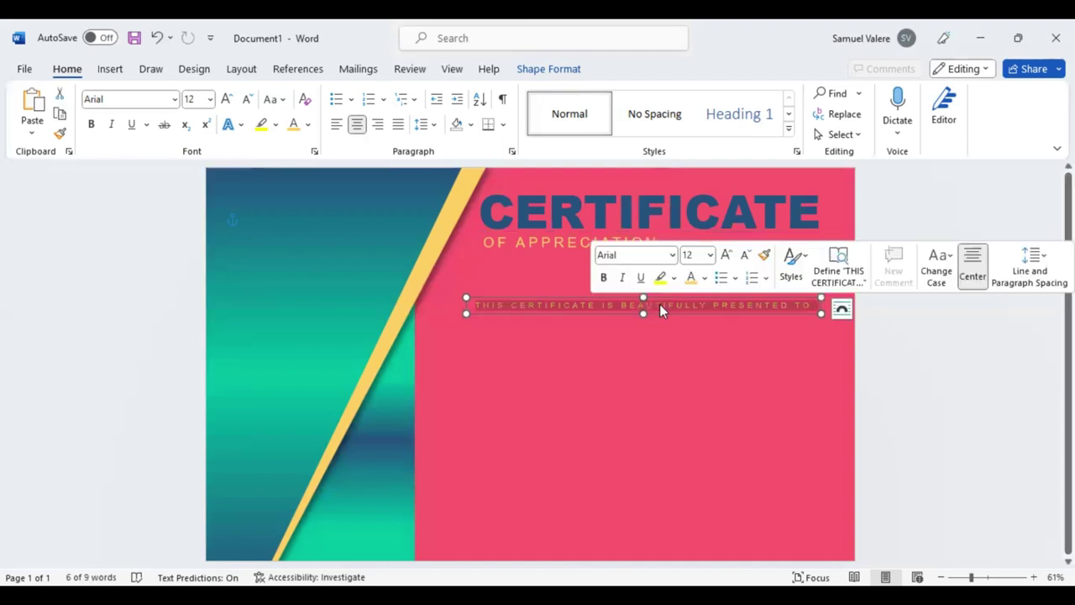
{"action": "left_click", "coordinate": [728, 257]}
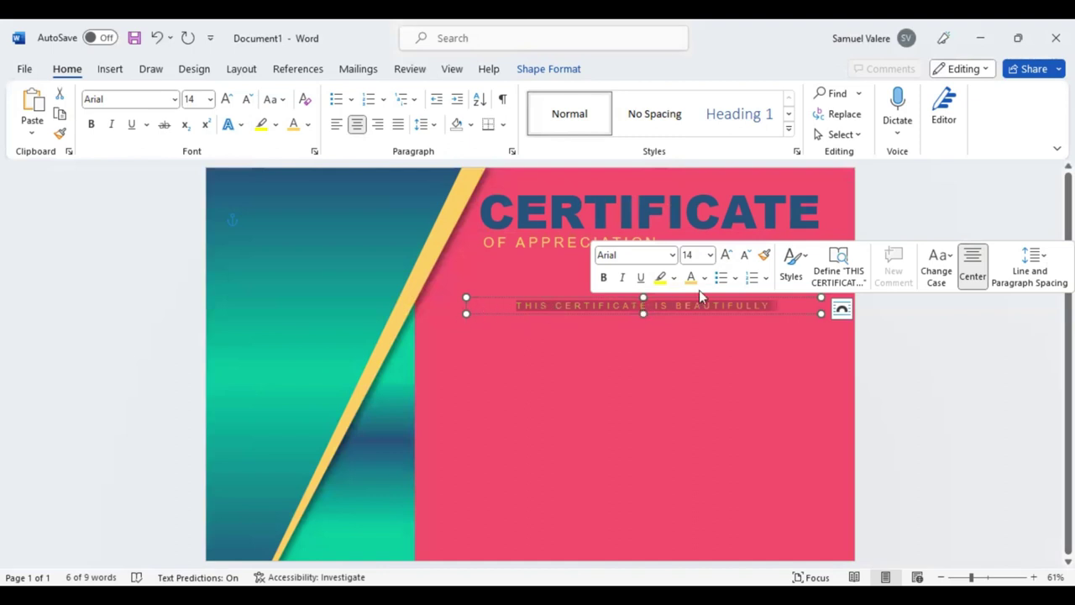
{"action": "left_click", "coordinate": [746, 255]}
{"action": "left_click", "coordinate": [603, 280]}
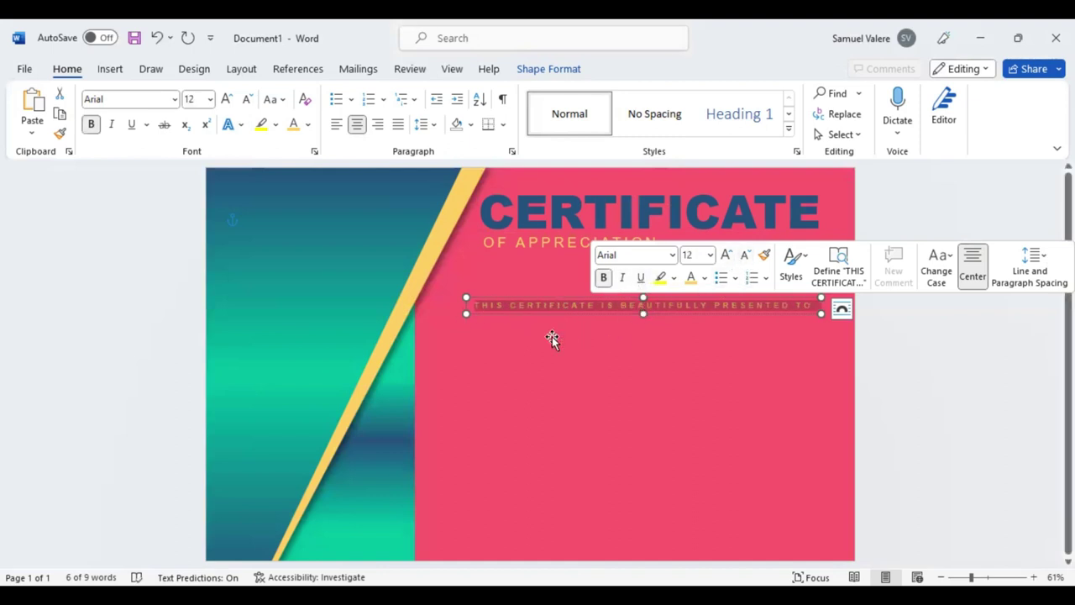
{"action": "left_click", "coordinate": [570, 316]}
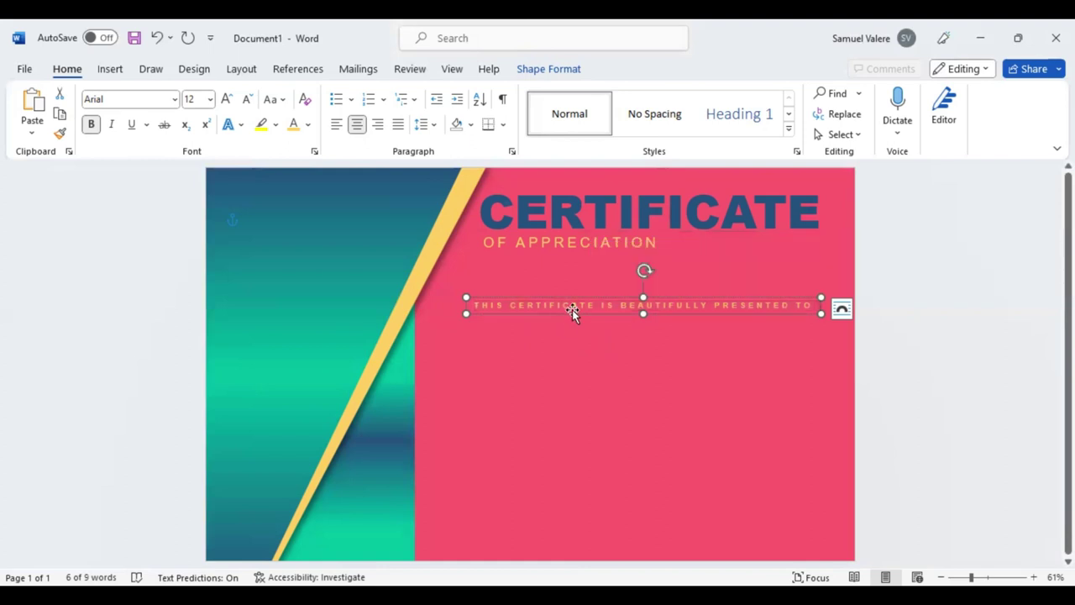
{"action": "left_click", "coordinate": [698, 232]}
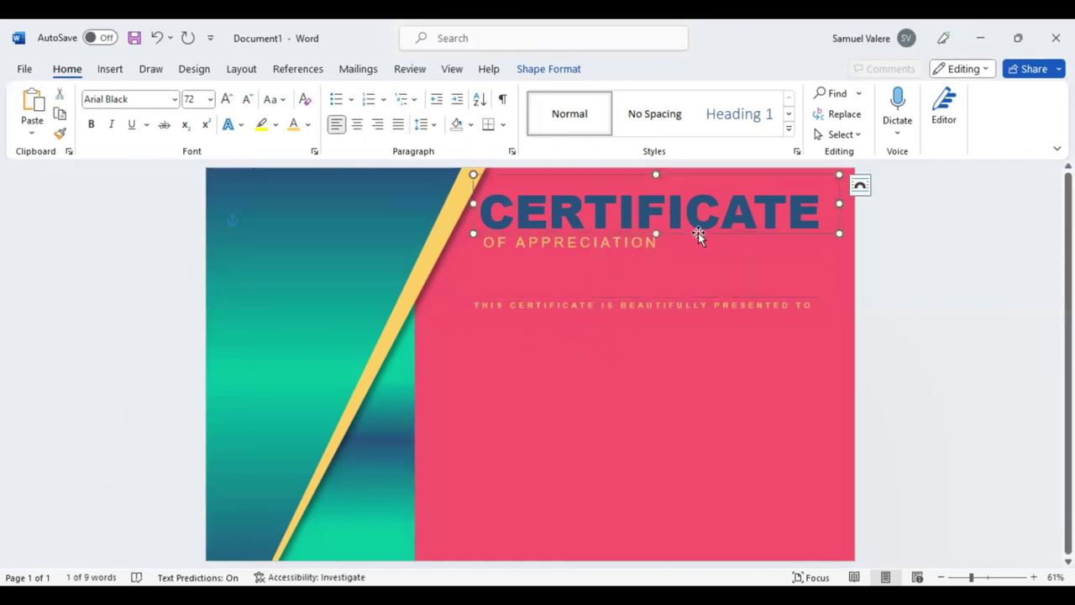
Step: Duplicate the CERTIFICATE box below, centre it, type the recipient's name and widen the box to fit
{"action": "left_click_drag", "start_coordinate": [698, 233], "coordinate": [696, 366]}
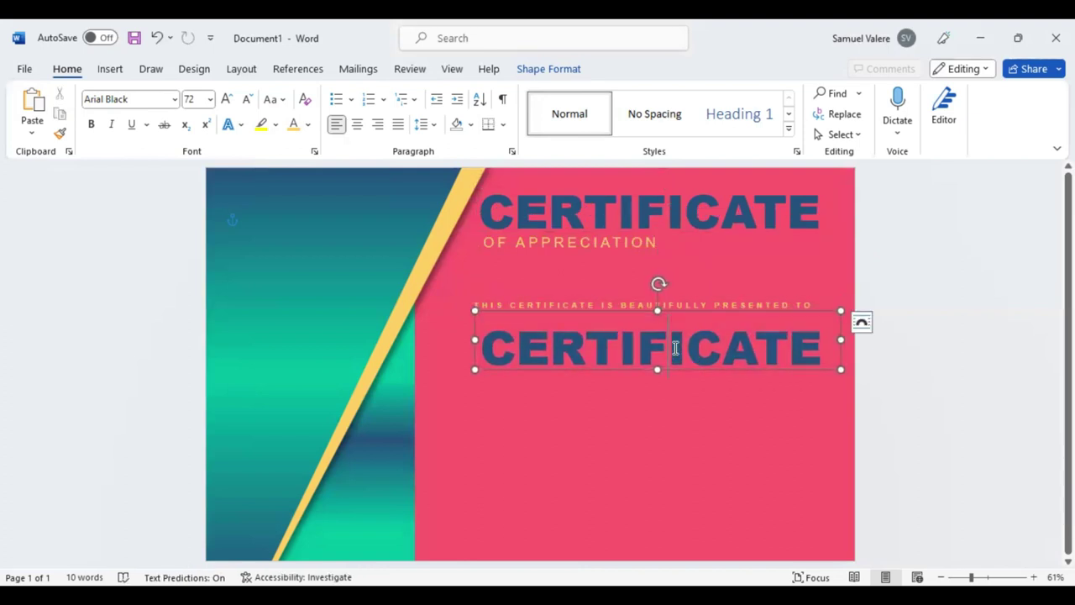
{"action": "double_click", "coordinate": [675, 349]}
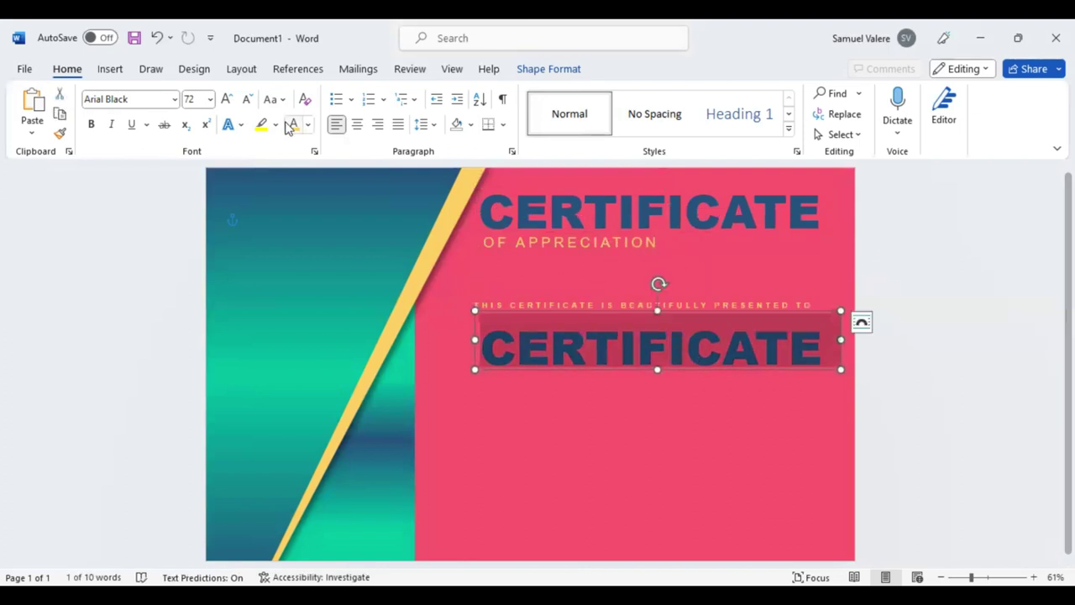
{"action": "left_click", "coordinate": [356, 124]}
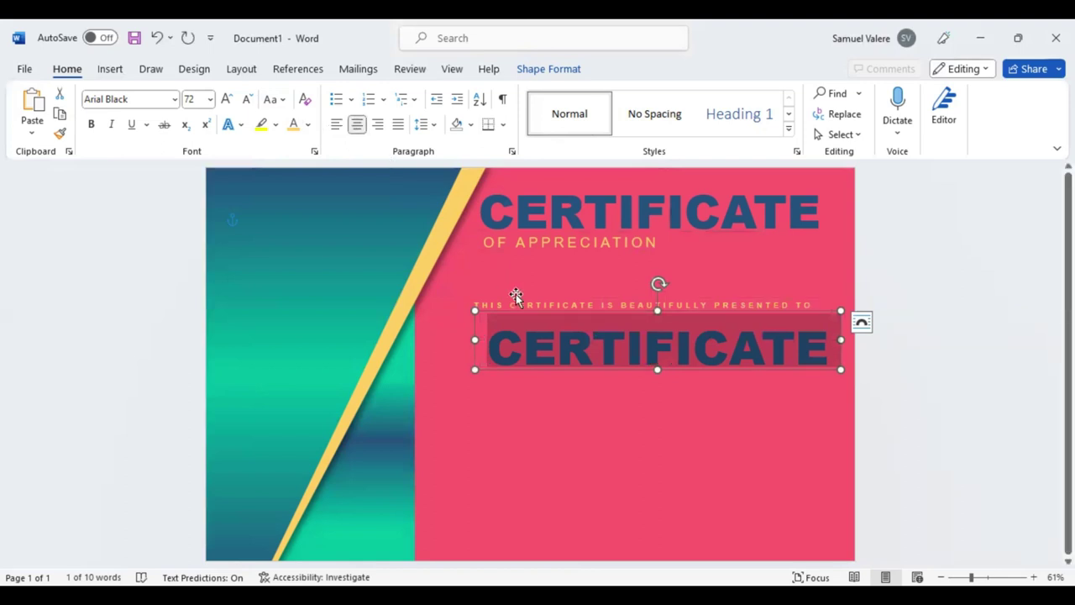
{"action": "type", "text": "B"}
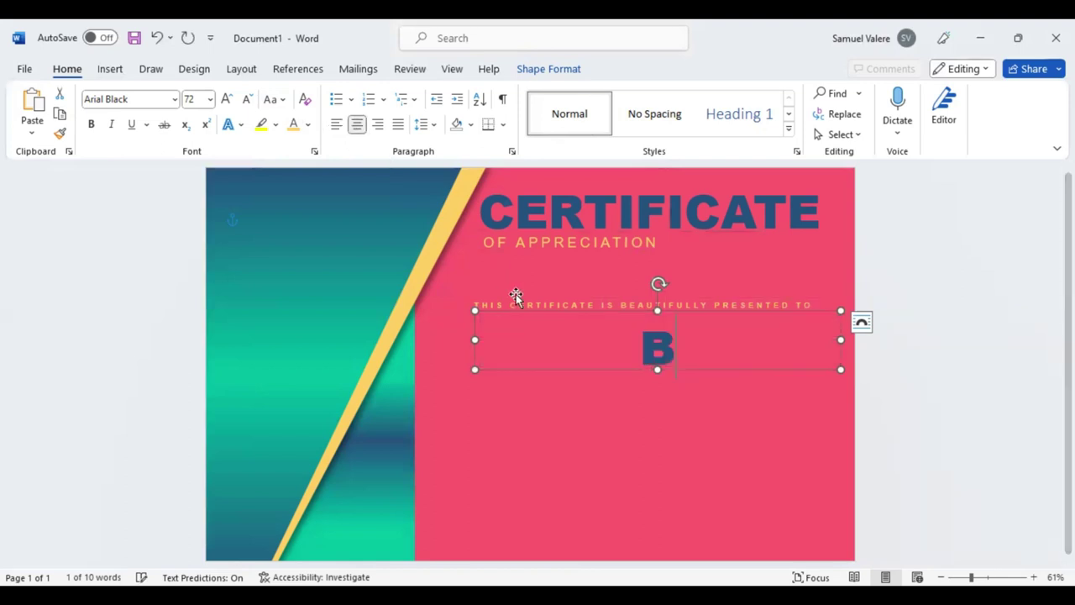
{"action": "type", "text": "elona S"}
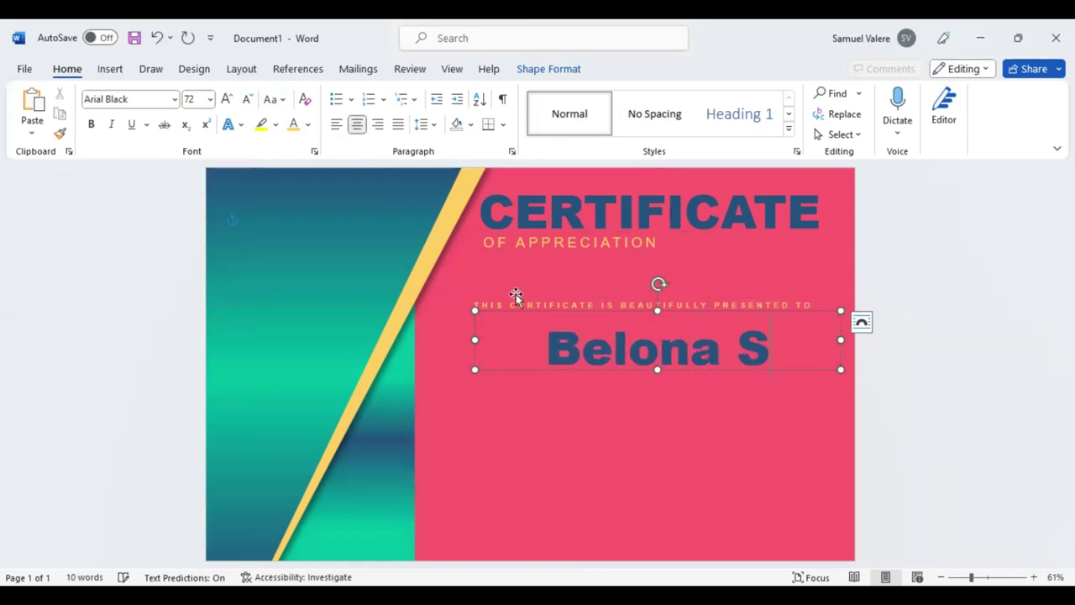
{"action": "type", "text": "aint-"}
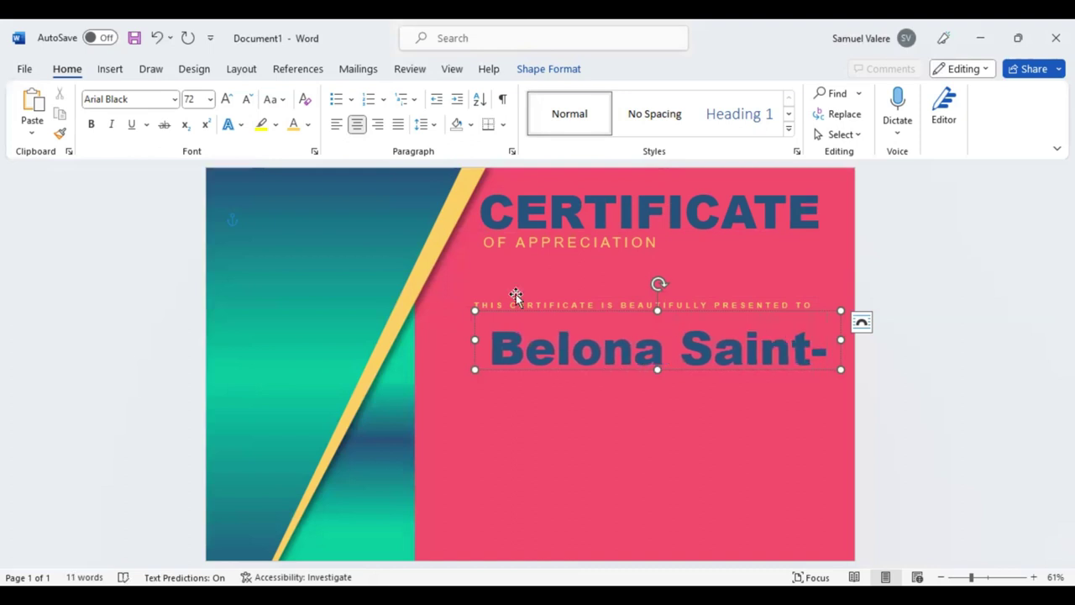
{"action": "left_click_drag", "start_coordinate": [475, 338], "coordinate": [375, 339]}
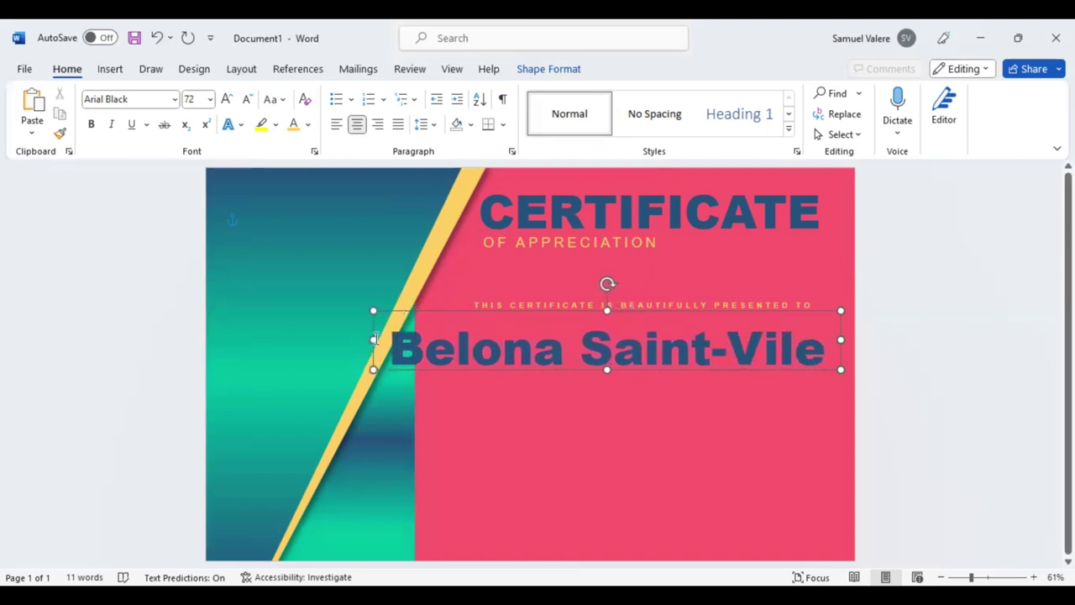
{"action": "left_click_drag", "start_coordinate": [587, 367], "coordinate": [602, 368]}
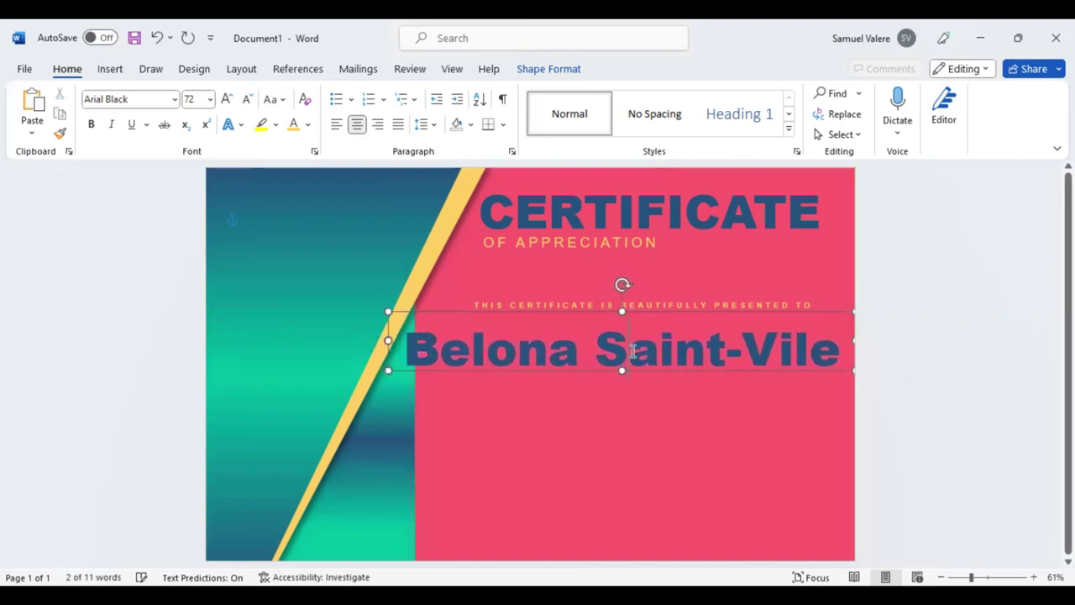
Step: Set the recipient's name in Vivaldi at 80 pt and keep its box within the pink area
{"action": "triple_click", "coordinate": [635, 353]}
{"action": "left_click", "coordinate": [644, 301]}
{"action": "type", "text": "Vivaldi"}
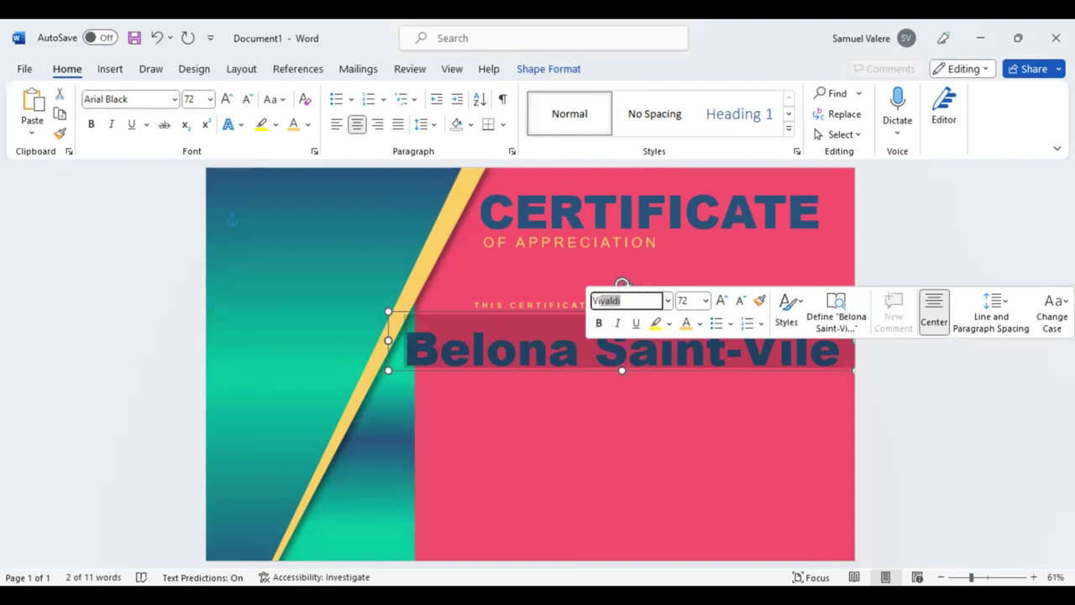
{"action": "key", "text": "Return"}
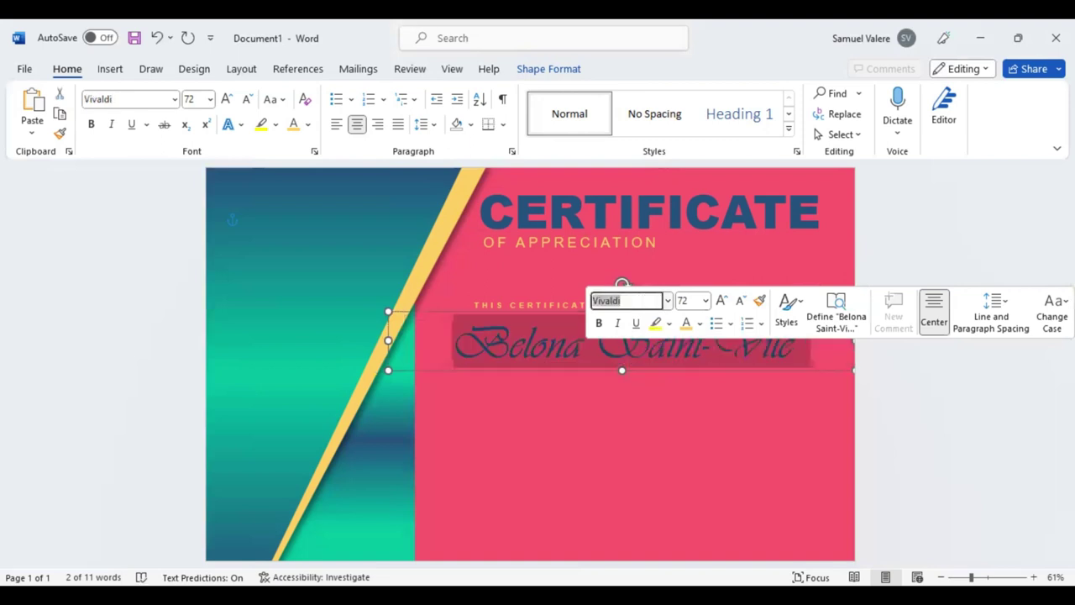
{"action": "left_click", "coordinate": [722, 301]}
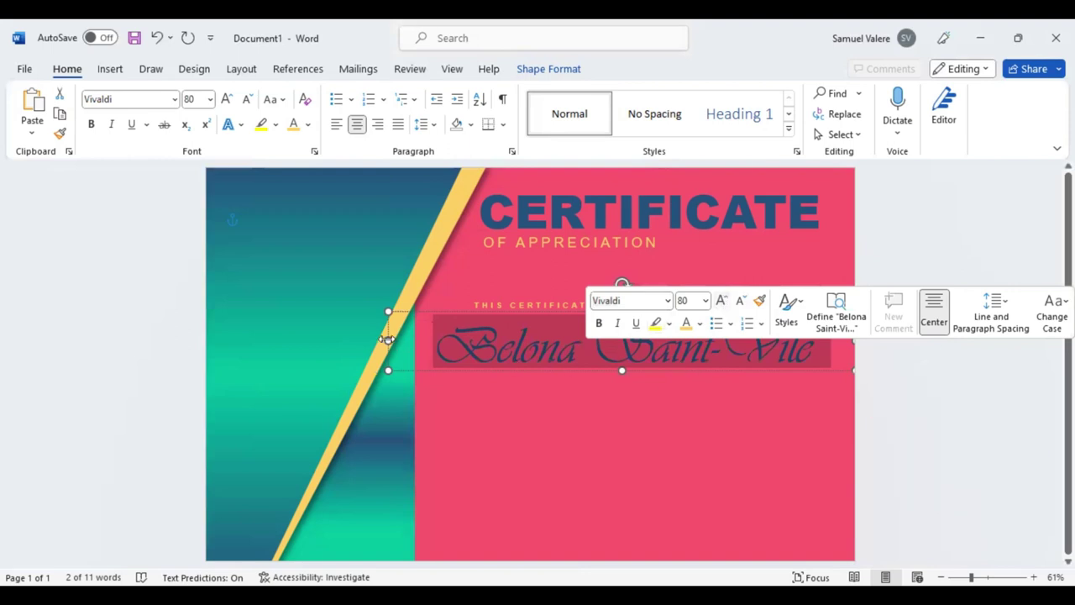
{"action": "left_click_drag", "start_coordinate": [388, 339], "coordinate": [452, 340]}
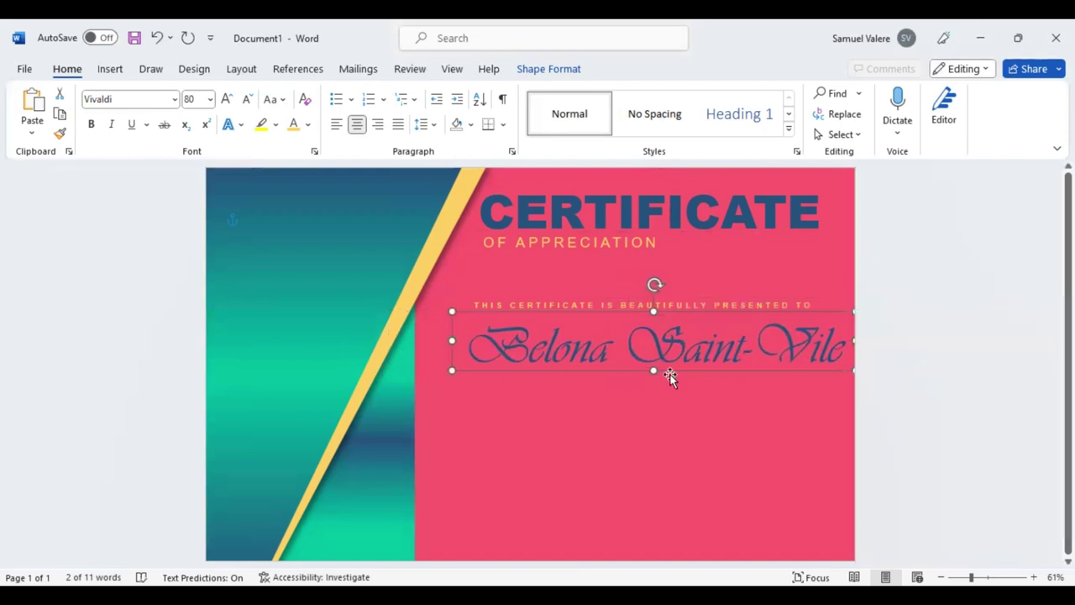
{"action": "left_click_drag", "start_coordinate": [681, 372], "coordinate": [665, 371]}
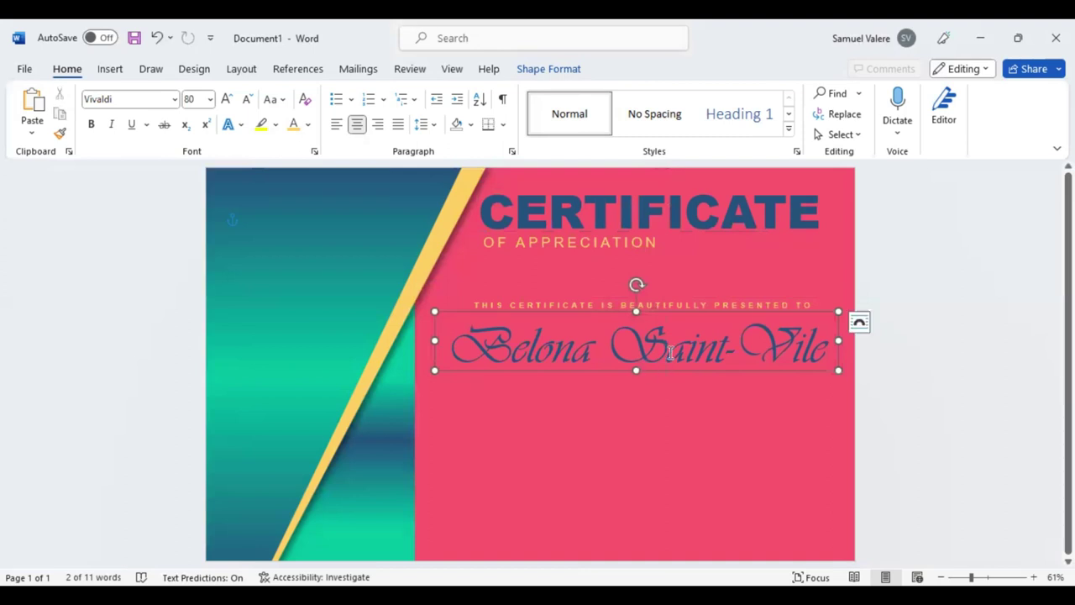
{"action": "triple_click", "coordinate": [667, 351]}
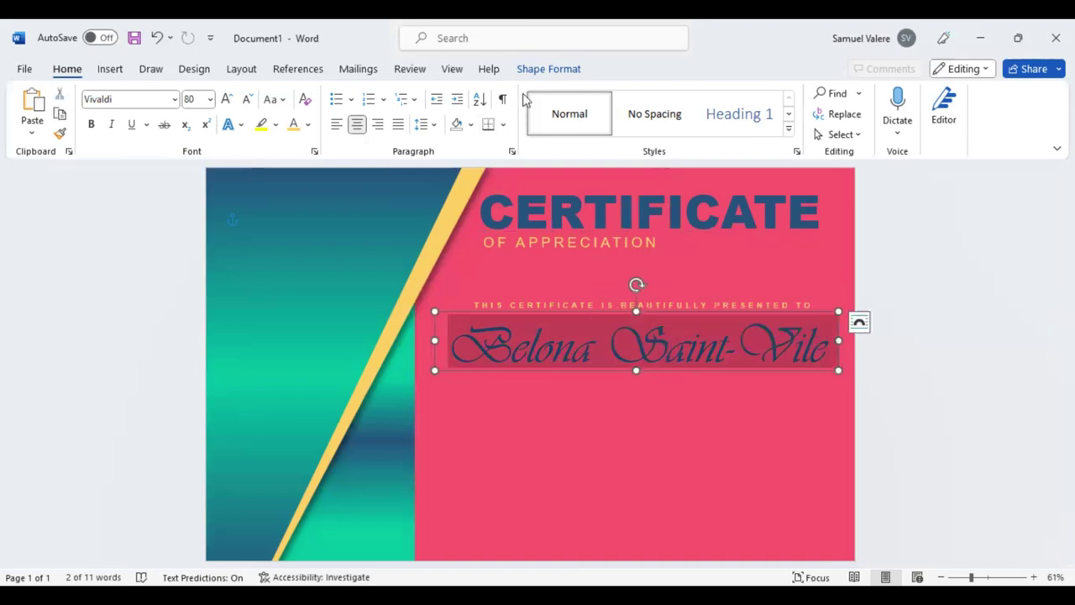
Step: Switch the name's text fill to a gradient and move the first stop to 29%
{"action": "left_click", "coordinate": [547, 70]}
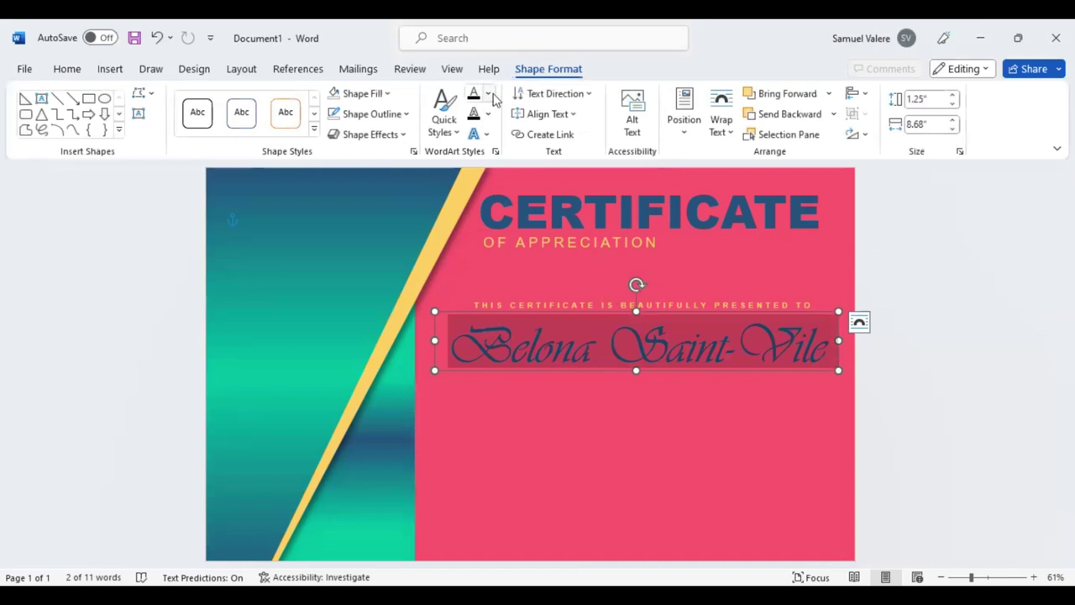
{"action": "left_click", "coordinate": [488, 93]}
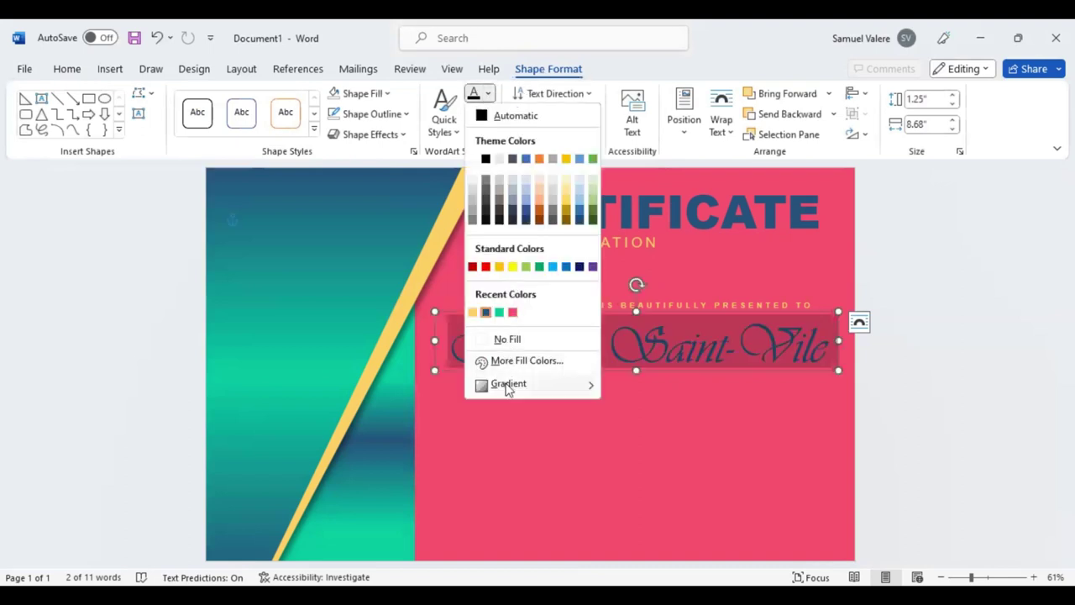
{"action": "mouse_move", "coordinate": [508, 384]}
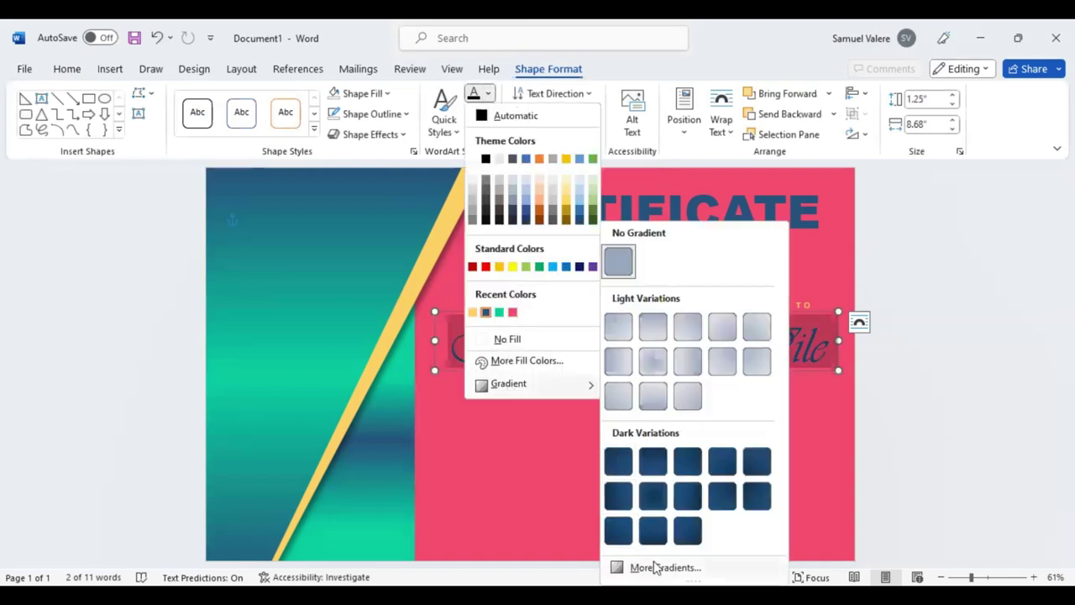
{"action": "left_click", "coordinate": [685, 560]}
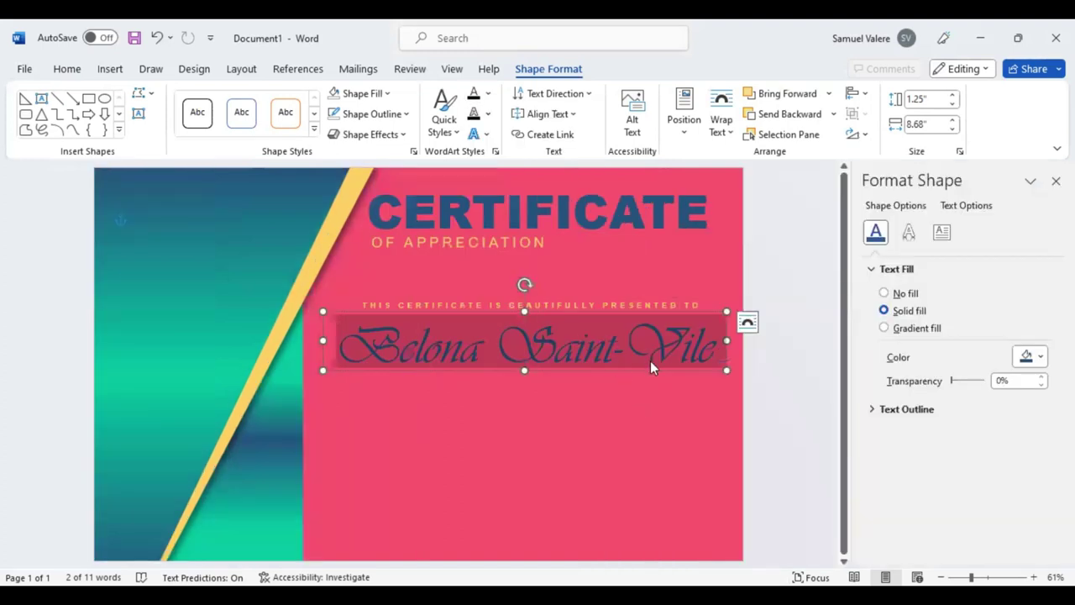
{"action": "left_click", "coordinate": [888, 328]}
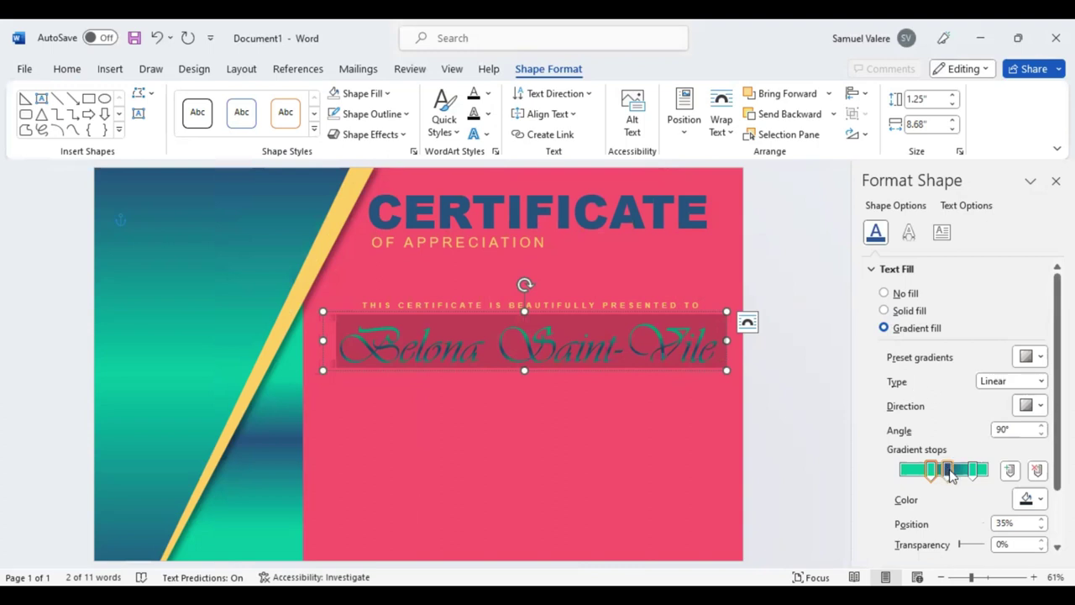
{"action": "left_click_drag", "start_coordinate": [931, 475], "coordinate": [927, 475]}
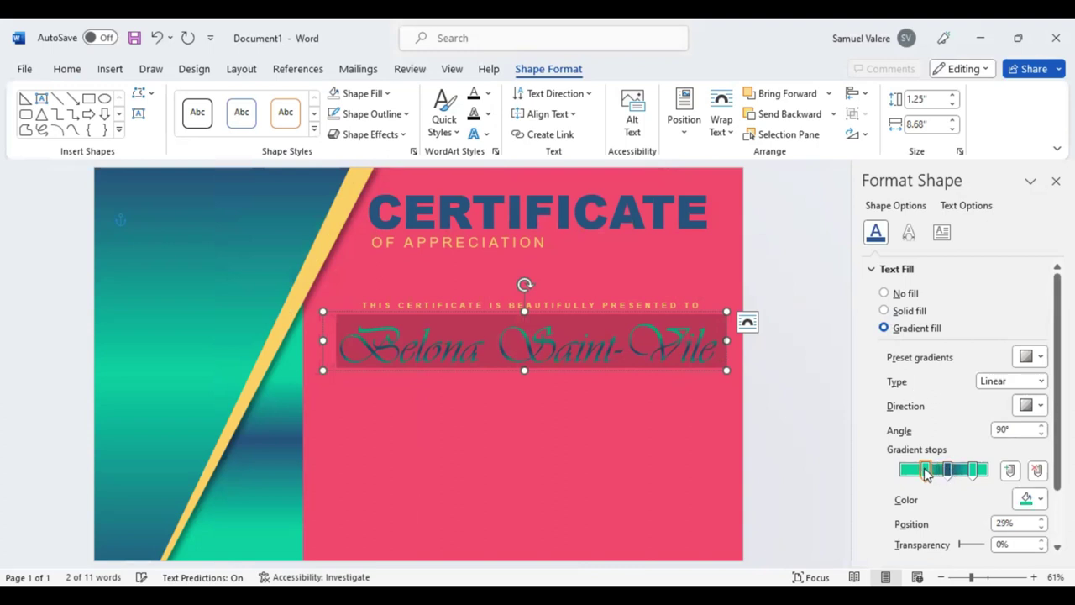
Step: Colour the 29% and 84% gradient stops yellow and the middle 55% stop green
{"action": "left_click", "coordinate": [949, 468]}
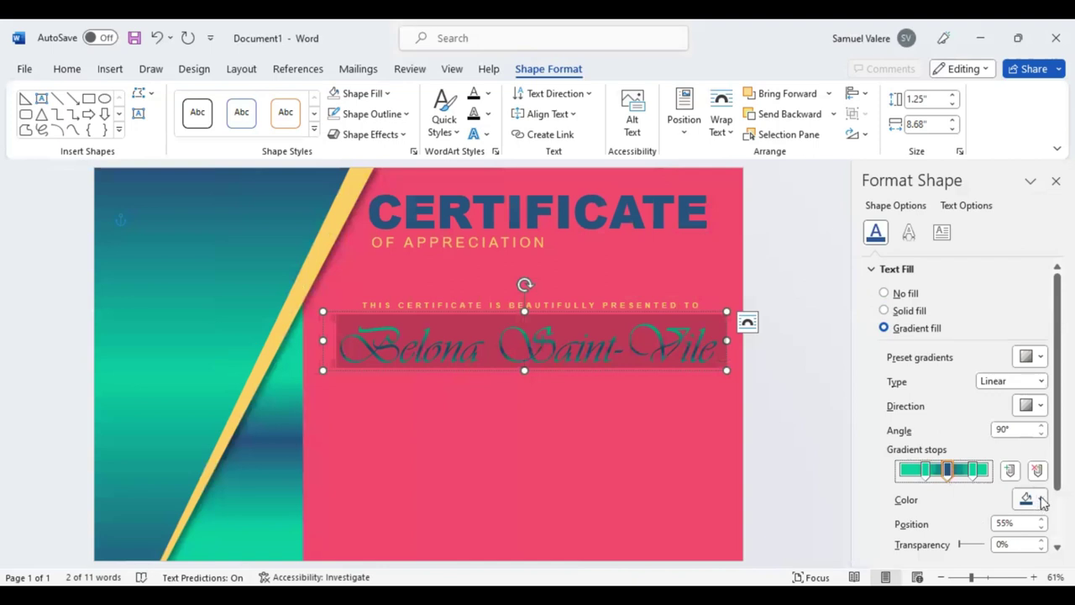
{"action": "left_click", "coordinate": [1042, 502]}
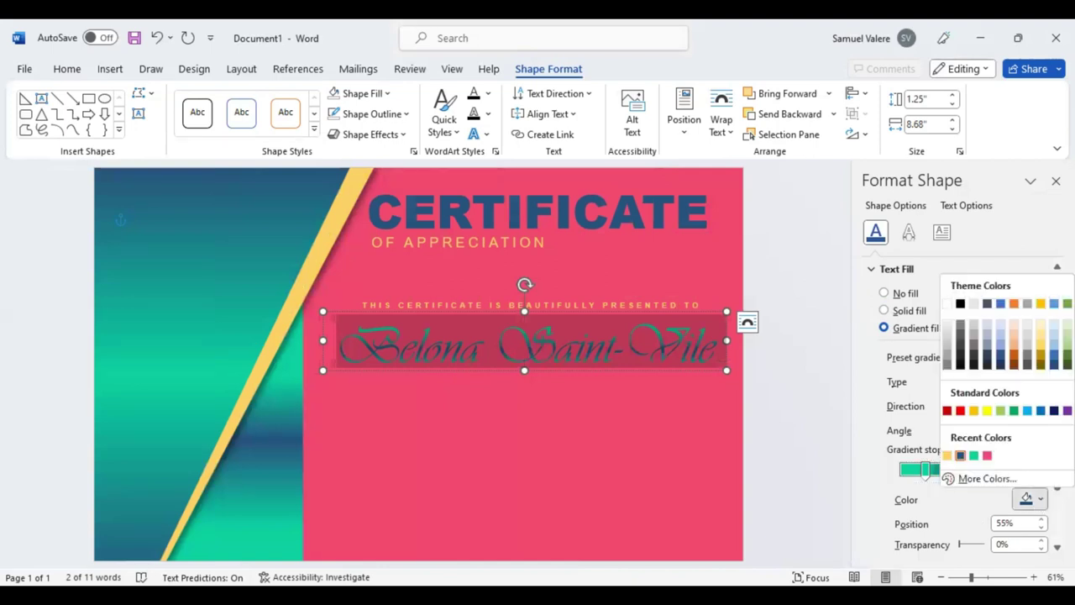
{"action": "left_click", "coordinate": [947, 455]}
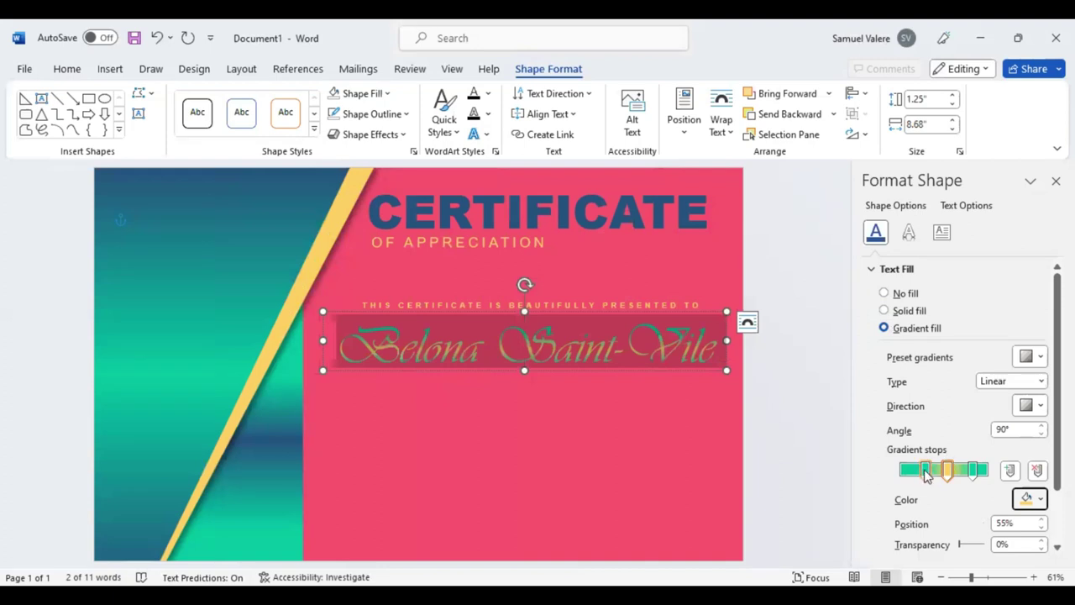
{"action": "left_click", "coordinate": [925, 471]}
{"action": "left_click", "coordinate": [1031, 498]}
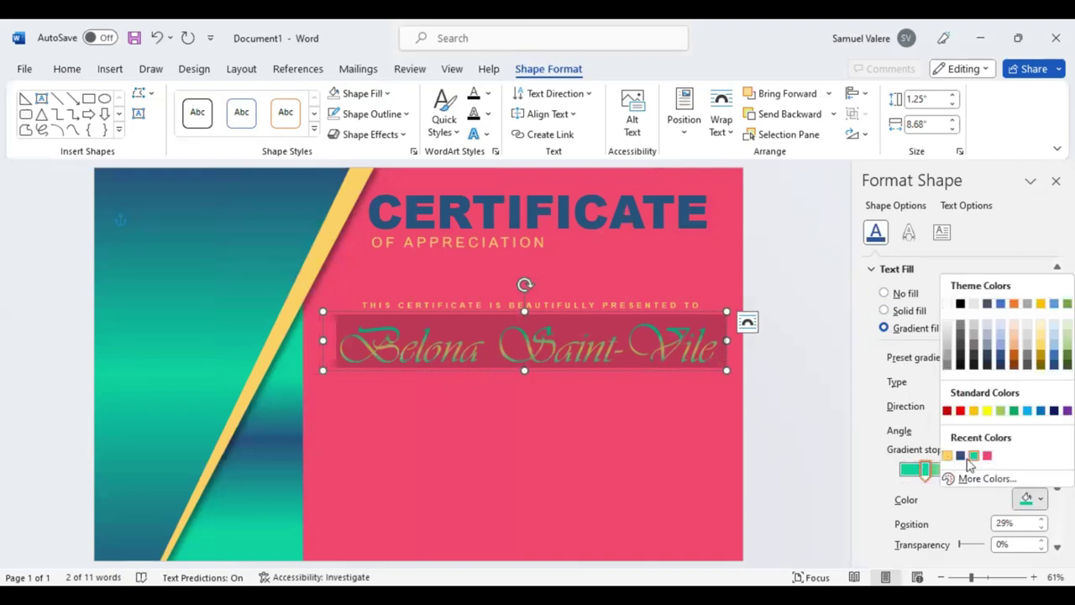
{"action": "left_click", "coordinate": [948, 455]}
{"action": "left_click", "coordinate": [1031, 498]}
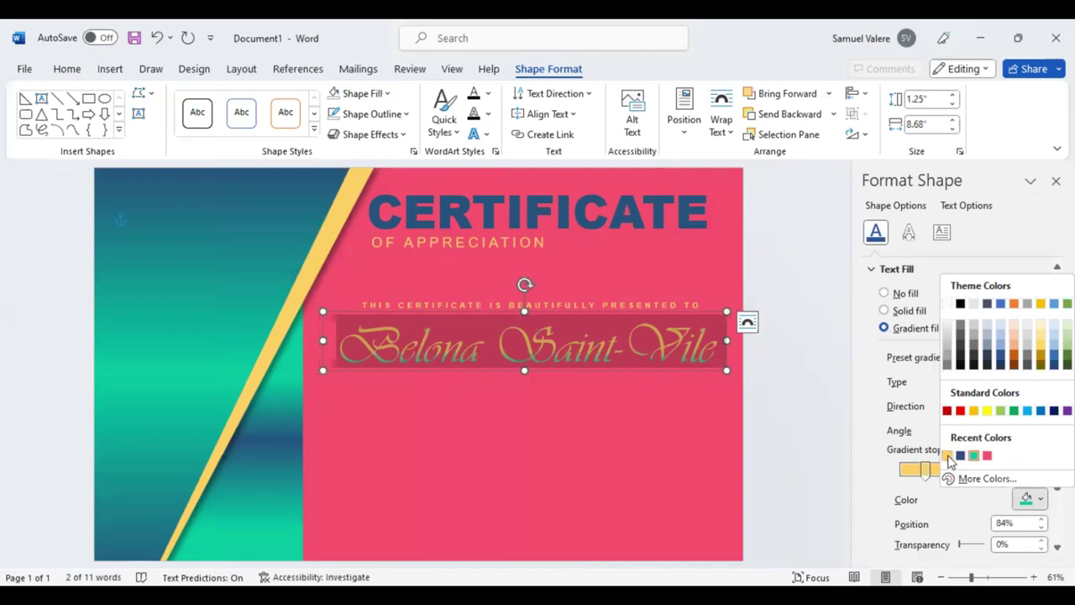
{"action": "left_click", "coordinate": [949, 460]}
{"action": "left_click", "coordinate": [1041, 498]}
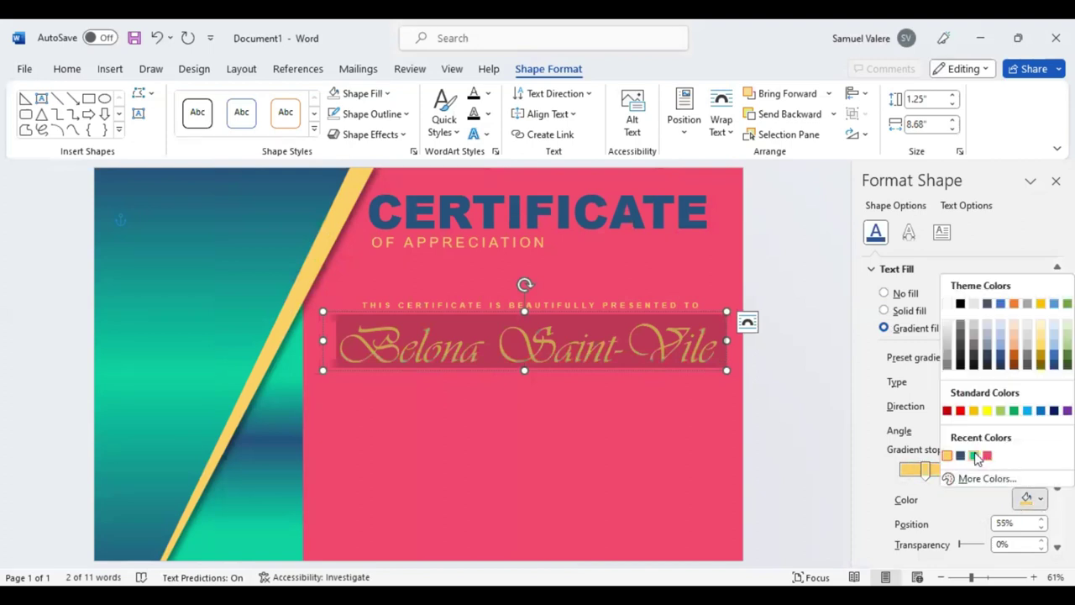
{"action": "left_click", "coordinate": [975, 456]}
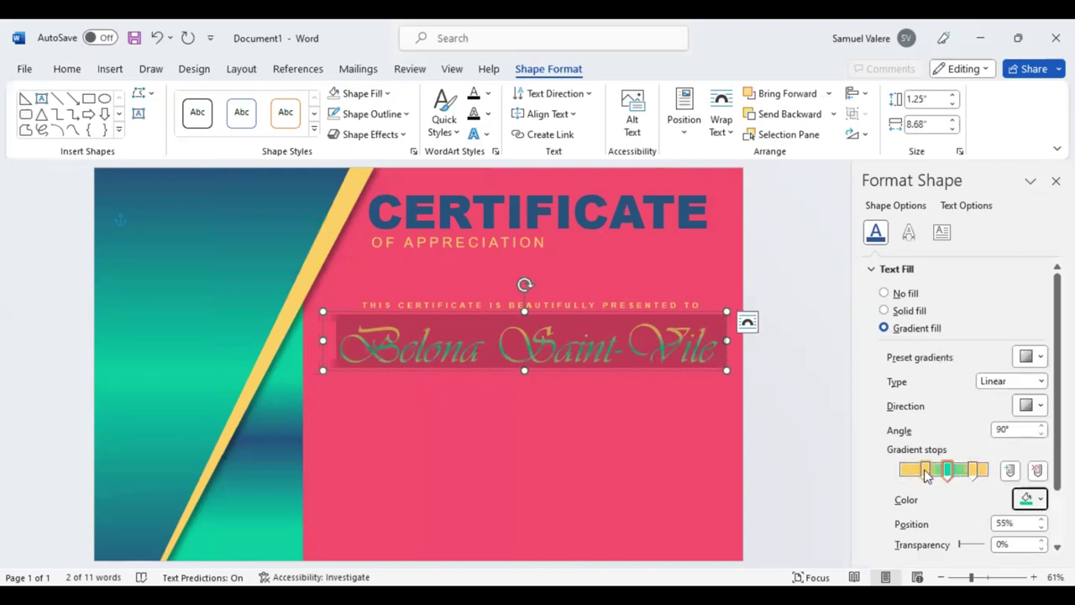
Step: Set the left gradient stop to 28% and review the stops, then preview the gradient
{"action": "left_click_drag", "start_coordinate": [926, 473], "coordinate": [921, 475]}
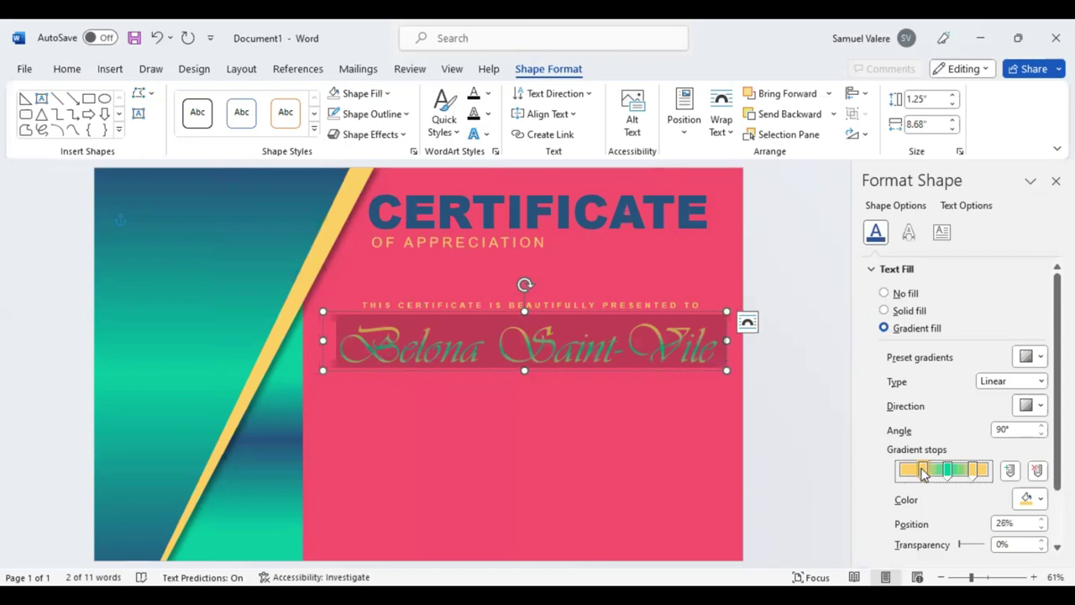
{"action": "left_click", "coordinate": [972, 472]}
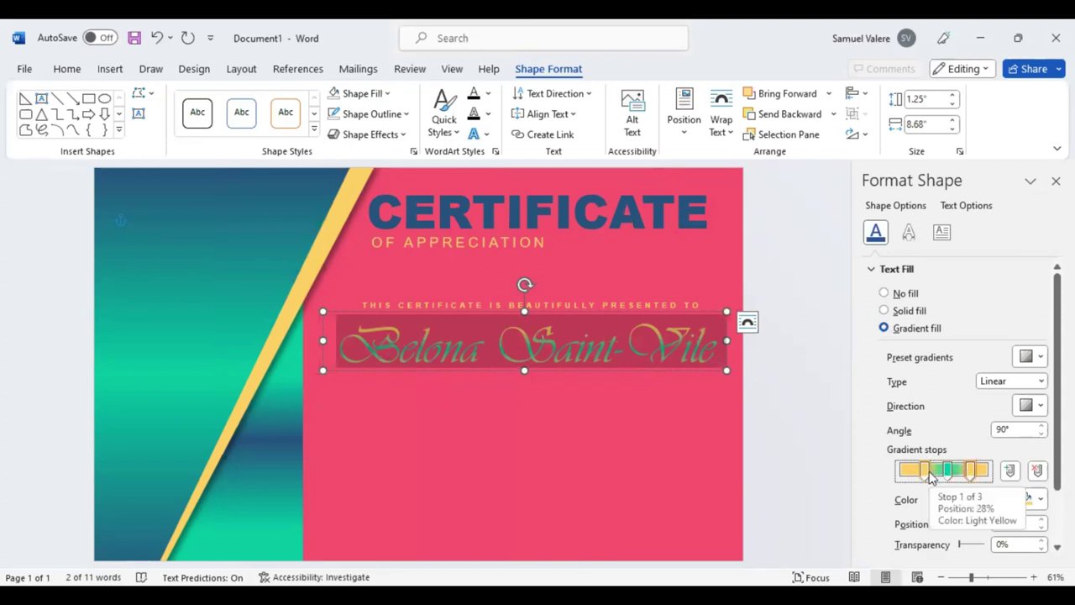
{"action": "left_click", "coordinate": [927, 473]}
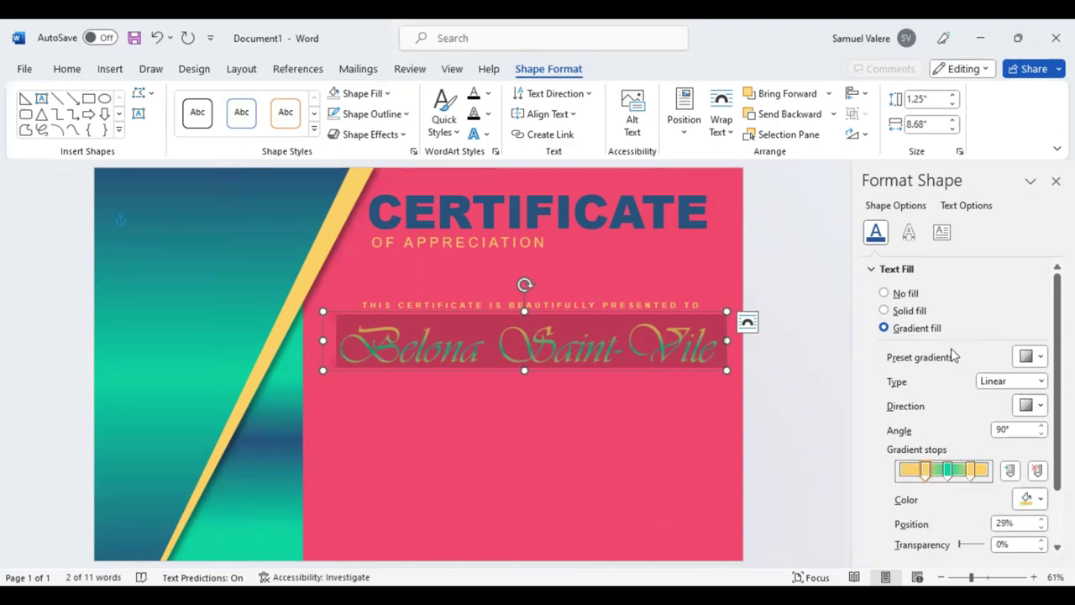
{"action": "left_click", "coordinate": [806, 388]}
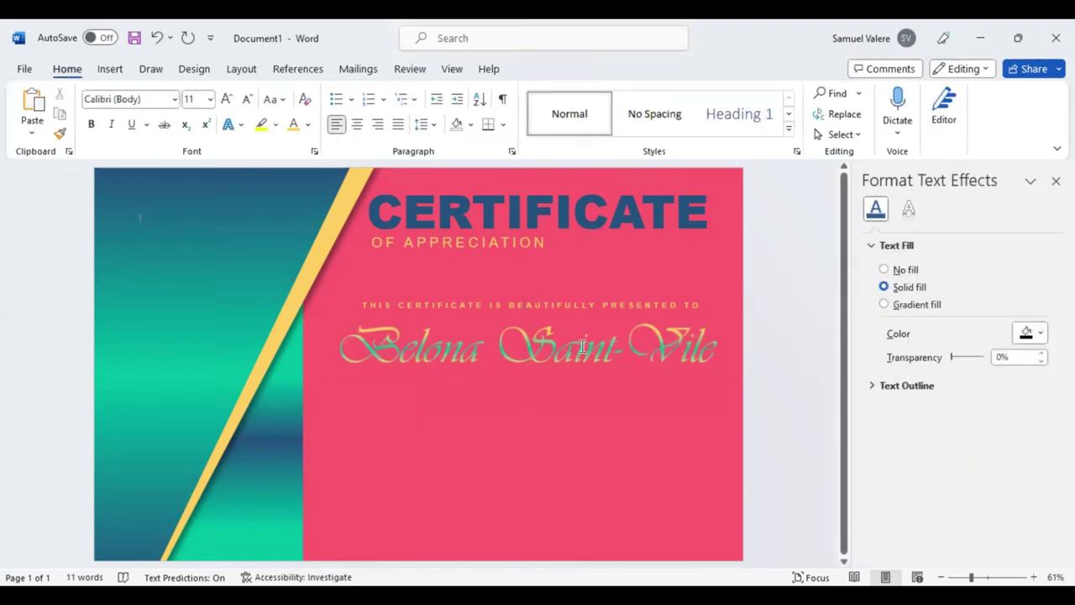
Step: Nudge the name box left, draw a text box beneath it and paste the appreciation paragraph
{"action": "left_click", "coordinate": [599, 369]}
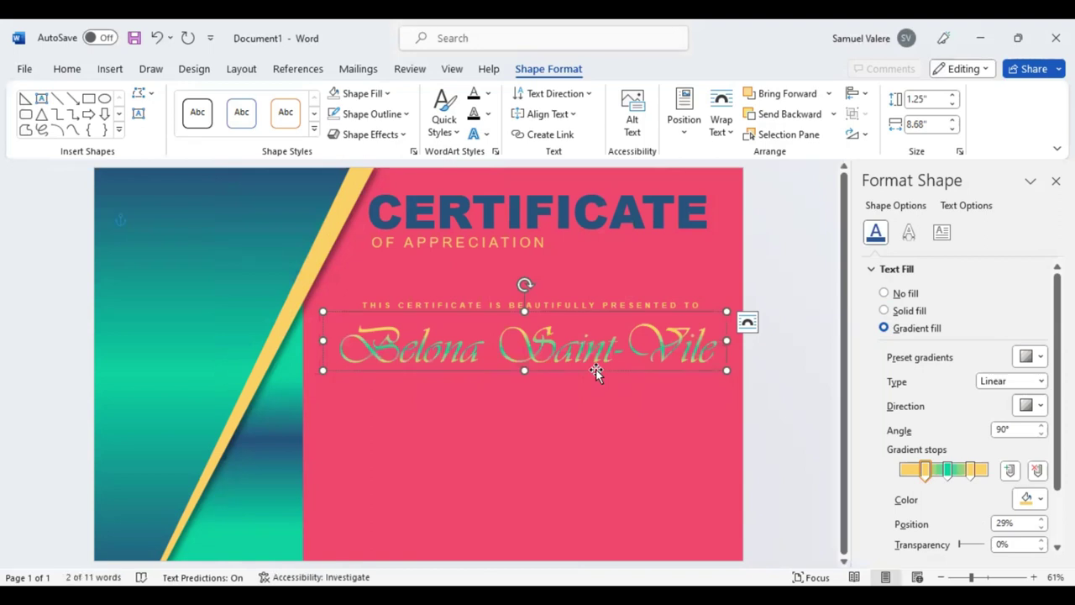
{"action": "left_click_drag", "start_coordinate": [597, 372], "coordinate": [593, 369]}
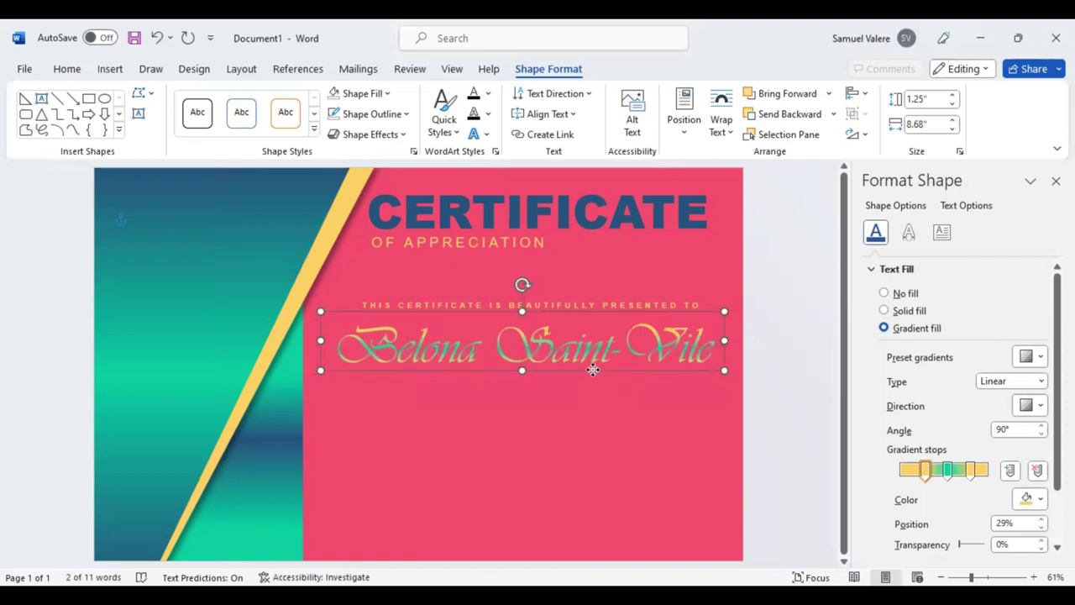
{"action": "left_click", "coordinate": [140, 113]}
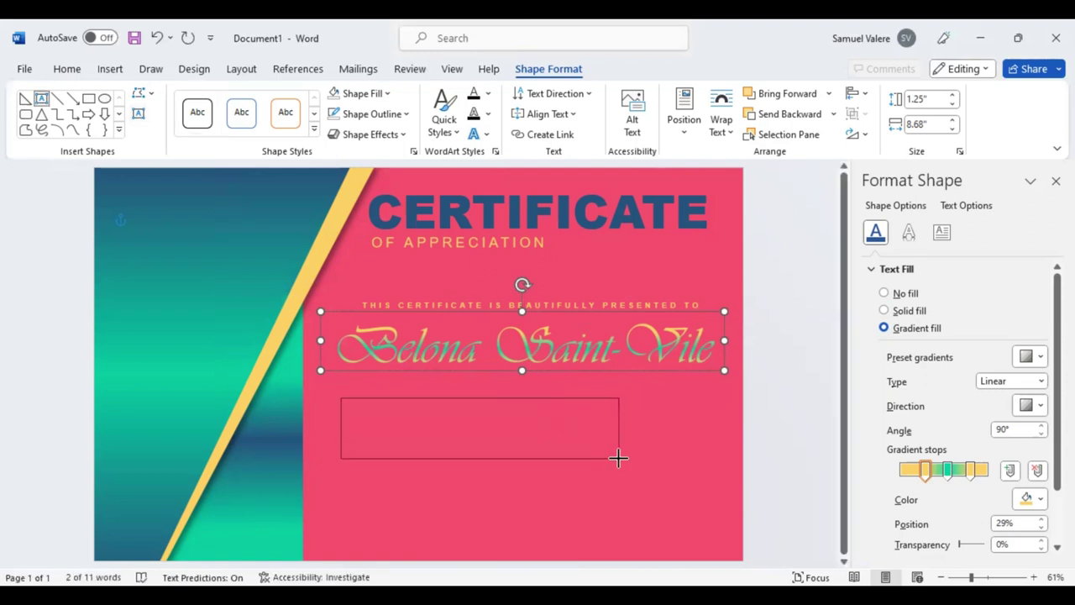
{"action": "left_click_drag", "start_coordinate": [619, 458], "coordinate": [620, 458]}
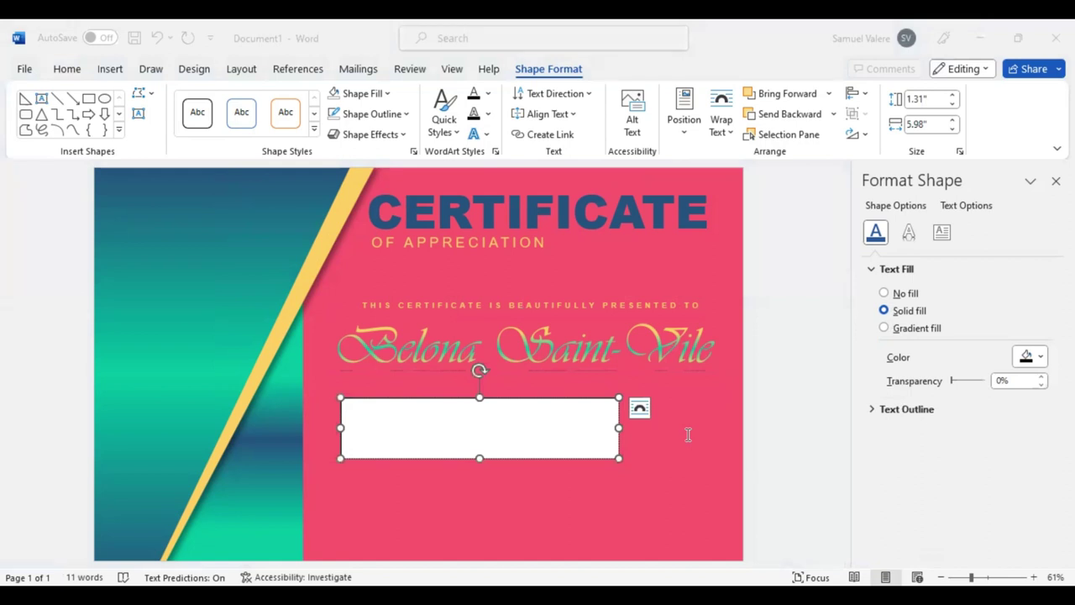
{"action": "left_click", "coordinate": [478, 432]}
{"action": "type", "text": "With deepest appreciation, we recognize your extraordinary contributions that have redefined the limits of achievement. Your dedication to exceeding expectations, coupled with your unyielding spirit, has resulted in outcomes that are nothing short of remarkable. This certificate is a tribute to your profound impact."}
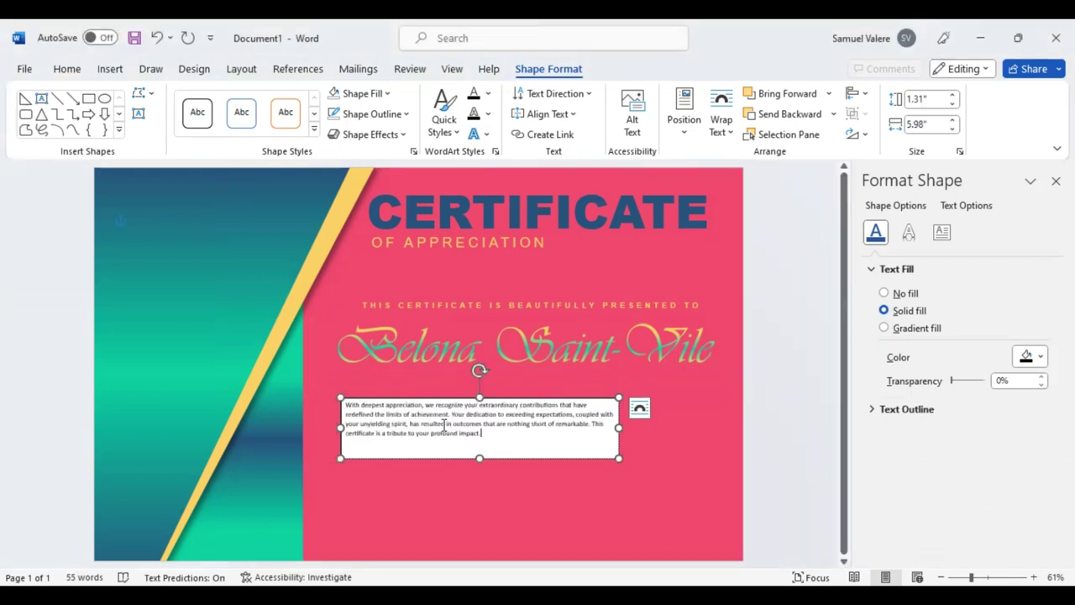
{"action": "triple_click", "coordinate": [443, 429]}
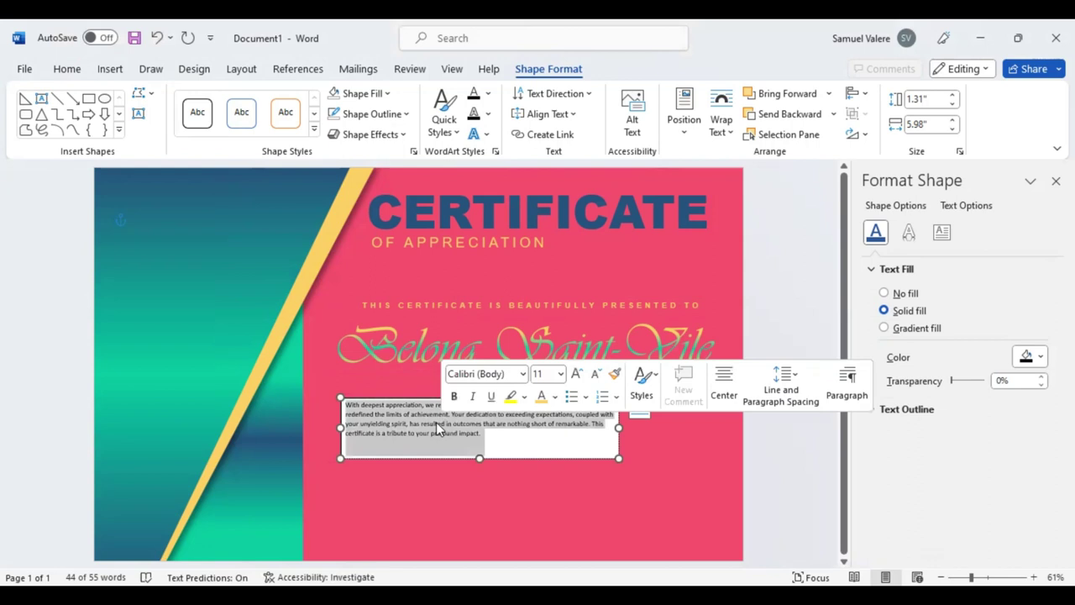
Step: Give the paragraph box No Fill and set its text in Arial at 14
{"action": "left_click", "coordinate": [334, 94]}
{"action": "left_click", "coordinate": [68, 69]}
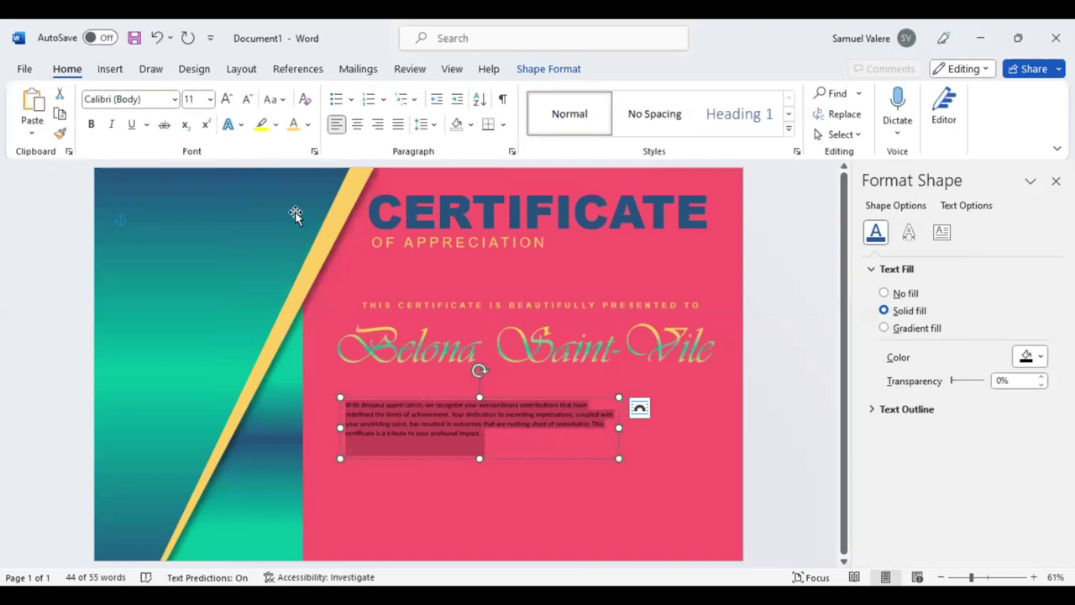
{"action": "left_click", "coordinate": [226, 100]}
{"action": "left_click", "coordinate": [226, 99]}
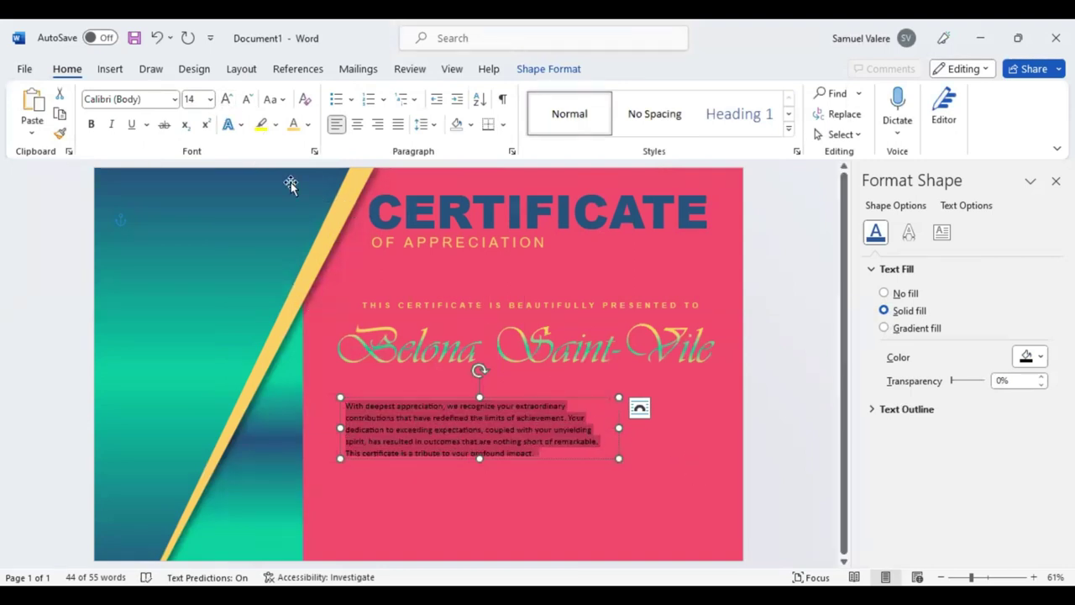
{"action": "left_click", "coordinate": [149, 100]}
{"action": "type", "text": "Arial"}
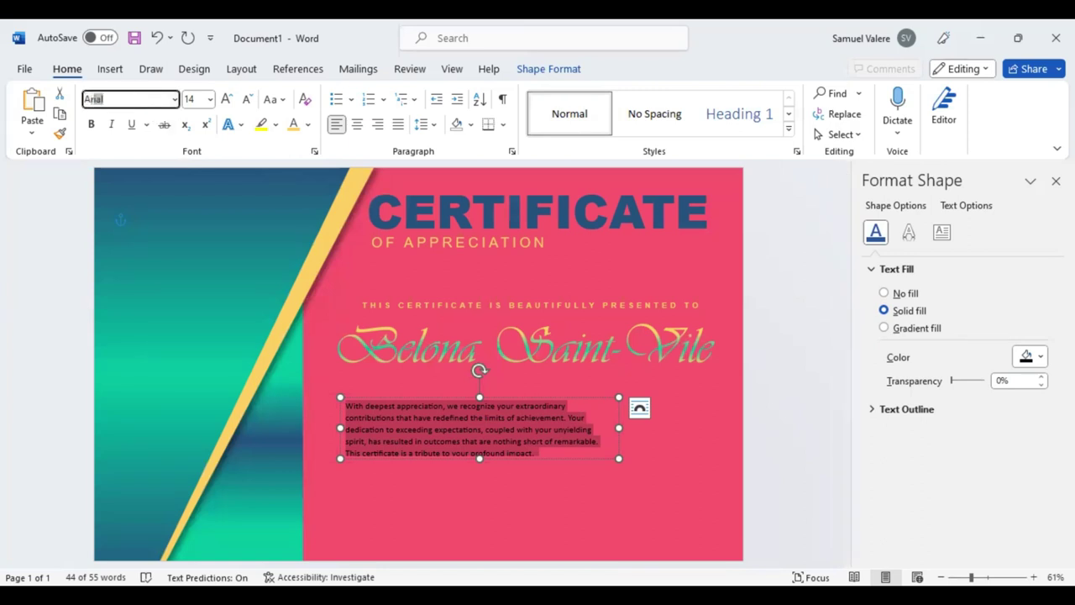
{"action": "key", "text": "Return"}
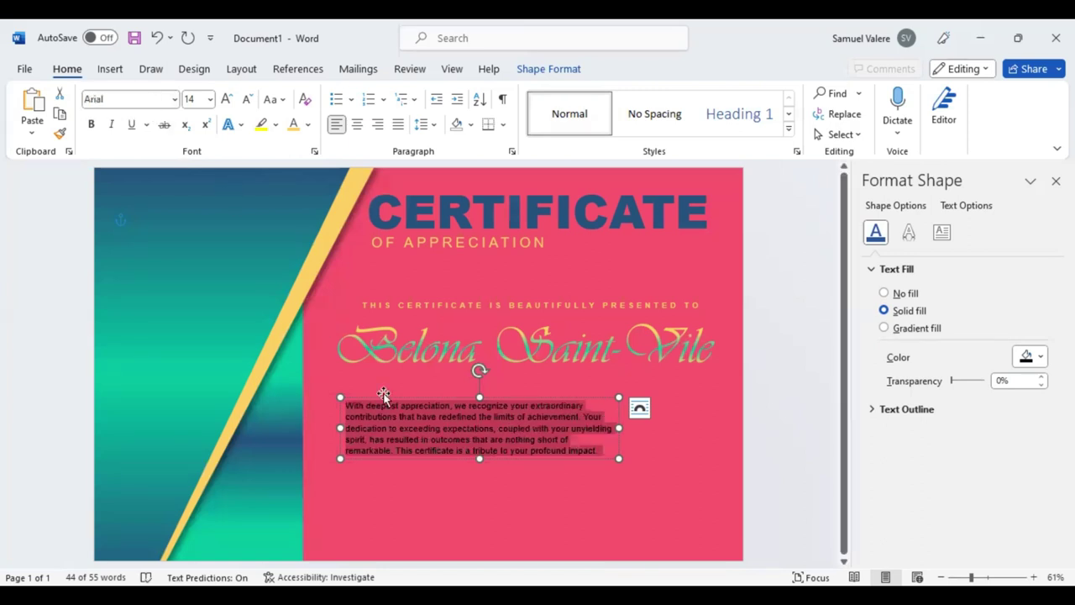
Step: Enlarge the paragraph to 16 pt and widen its box across the pink area
{"action": "left_click_drag", "start_coordinate": [479, 458], "coordinate": [479, 476]}
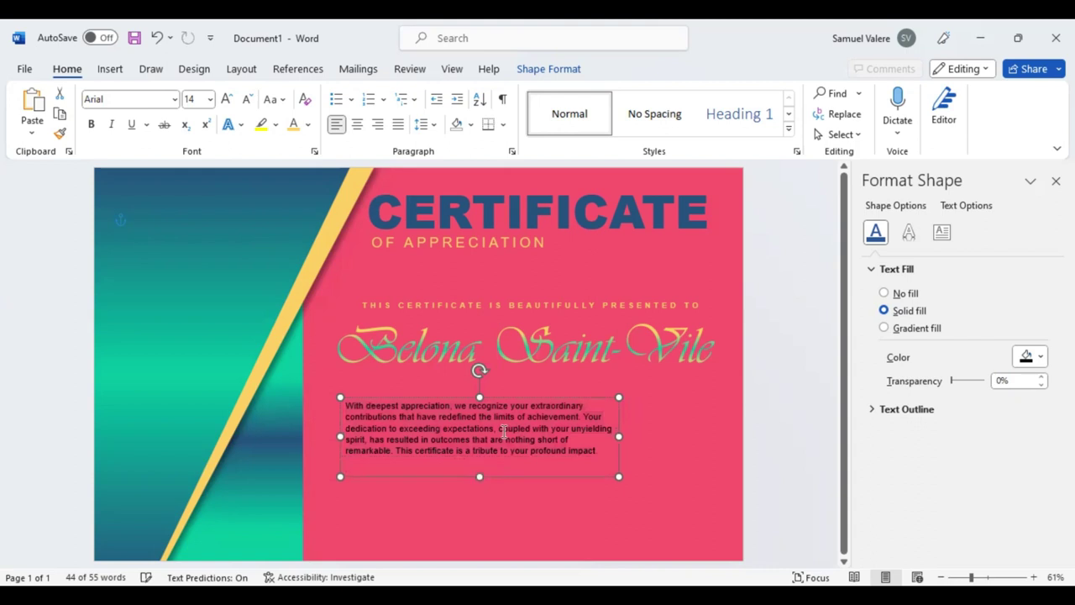
{"action": "triple_click", "coordinate": [435, 433]}
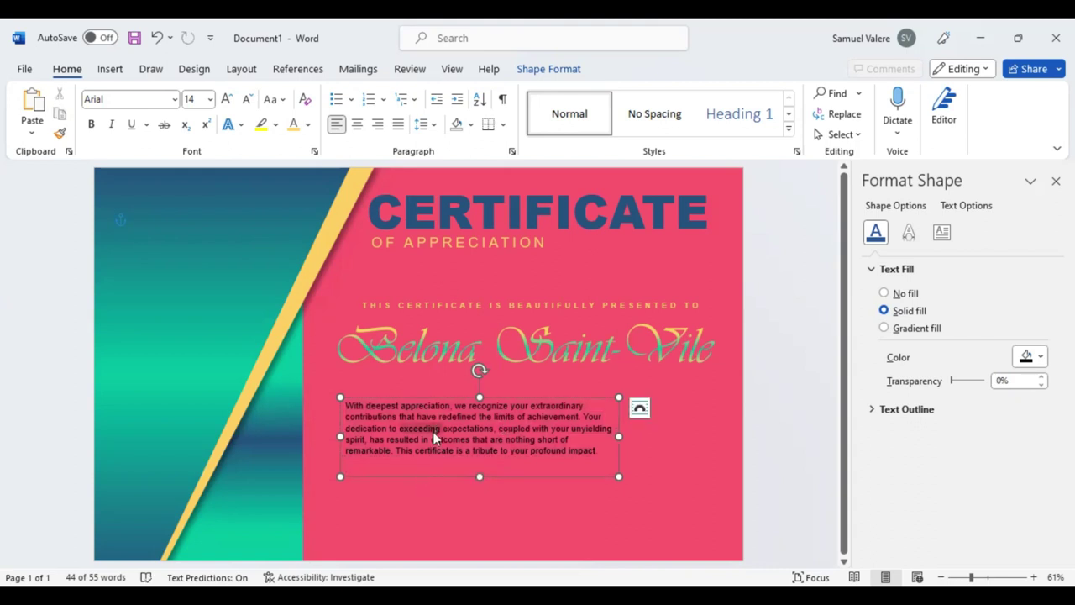
{"action": "left_click", "coordinate": [569, 382]}
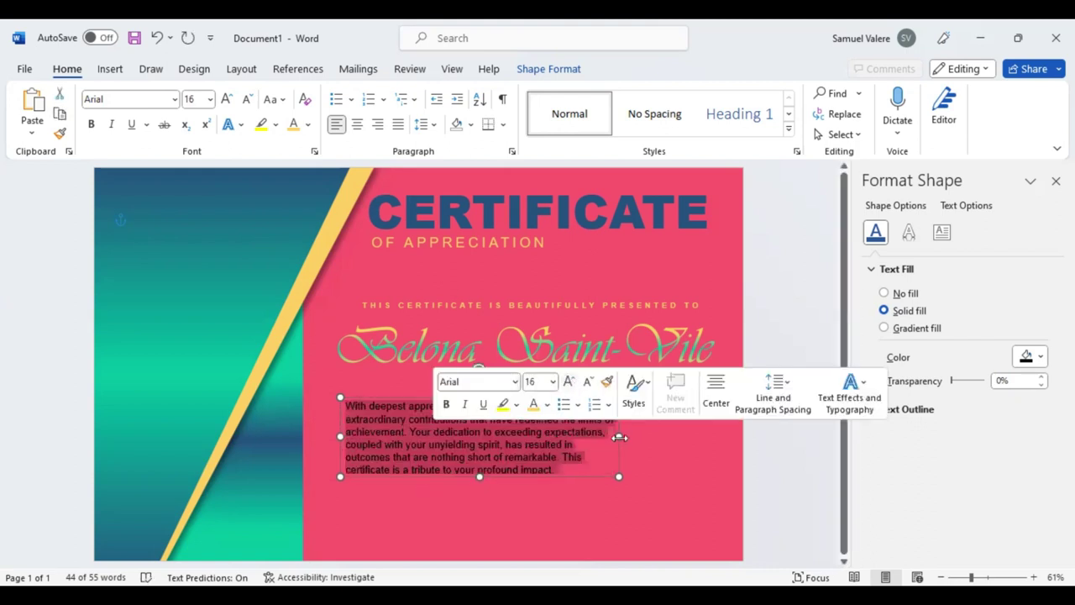
{"action": "left_click_drag", "start_coordinate": [619, 436], "coordinate": [641, 436]}
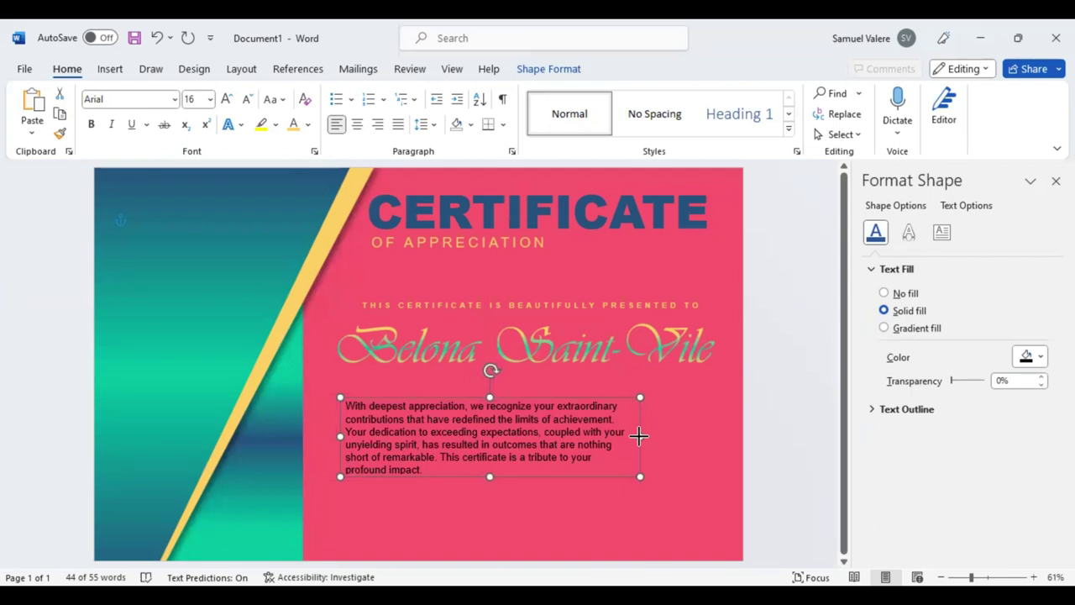
{"action": "left_click_drag", "start_coordinate": [640, 436], "coordinate": [698, 436]}
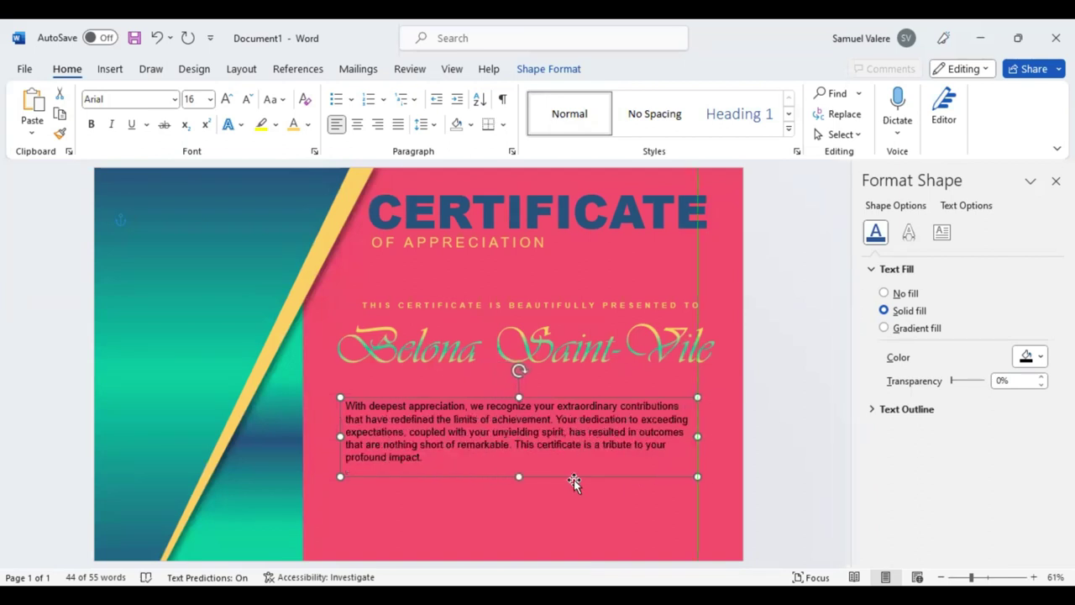
{"action": "left_click_drag", "start_coordinate": [547, 477], "coordinate": [550, 461]}
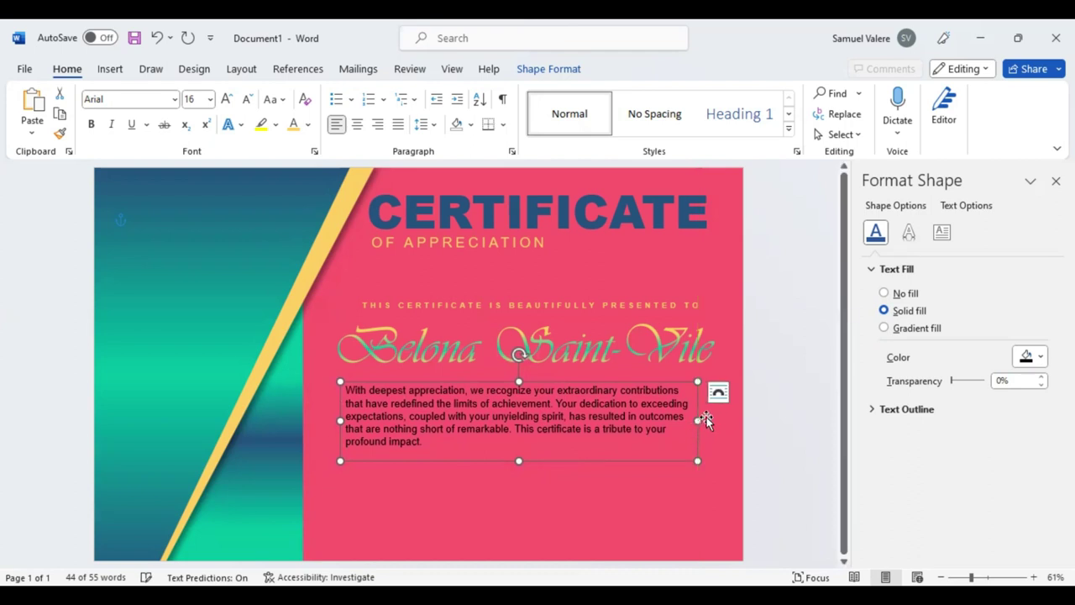
{"action": "left_click_drag", "start_coordinate": [698, 420], "coordinate": [714, 419]}
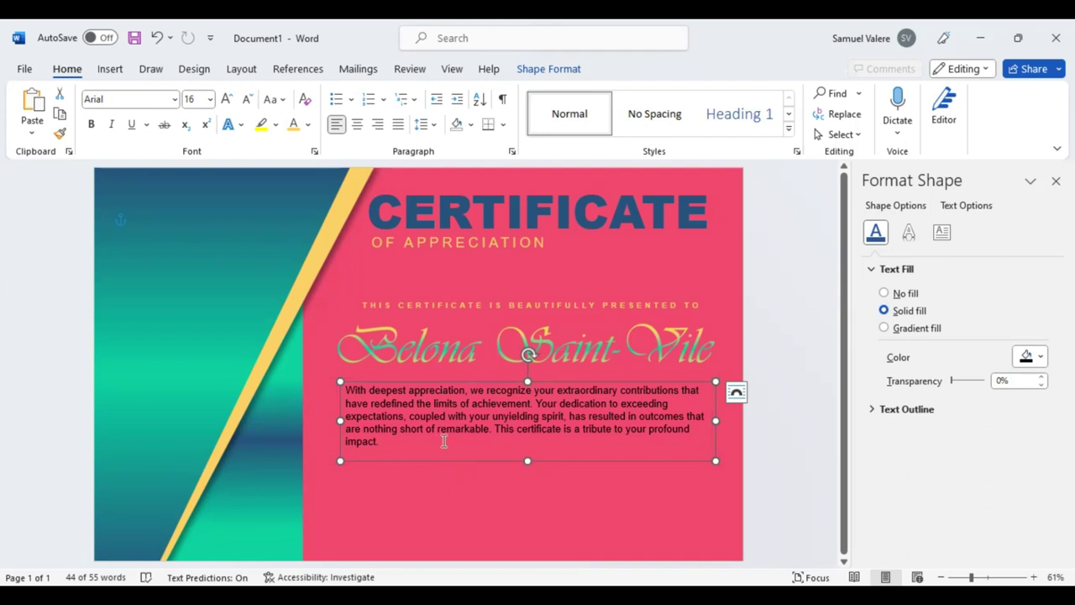
Step: Shorten the paragraph box slightly and change the OF APPRECIATION subtitle's font colour to Black
{"action": "left_click_drag", "start_coordinate": [528, 461], "coordinate": [523, 455]}
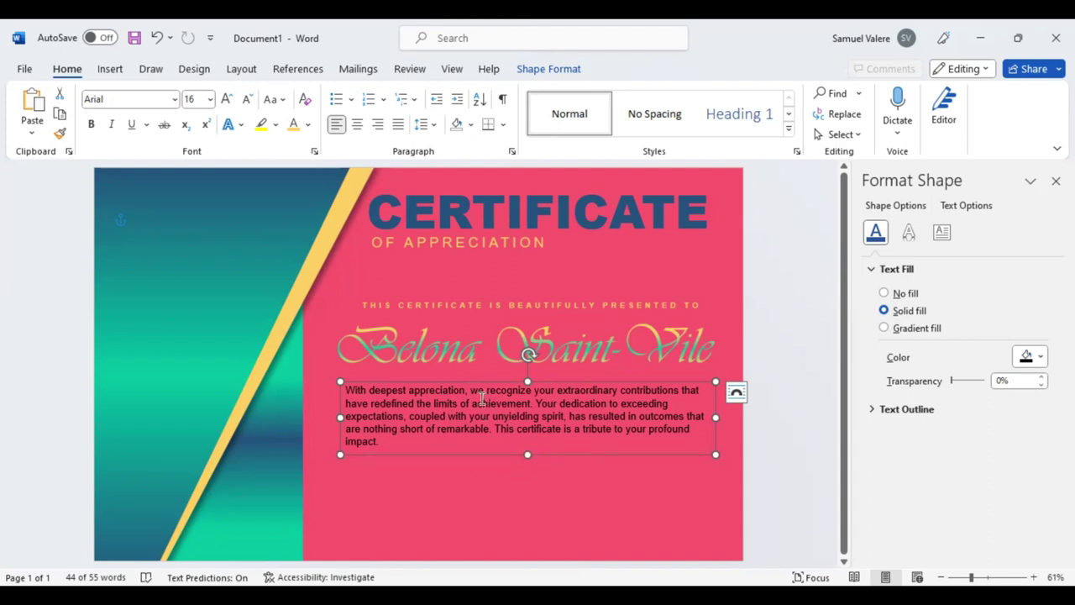
{"action": "triple_click", "coordinate": [486, 400]}
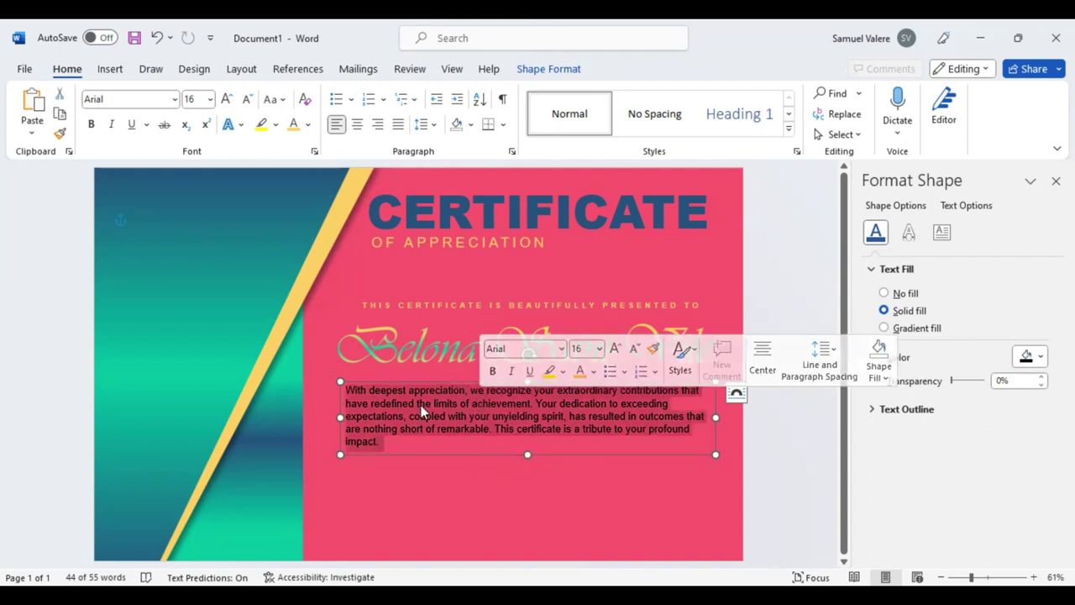
{"action": "triple_click", "coordinate": [445, 242]}
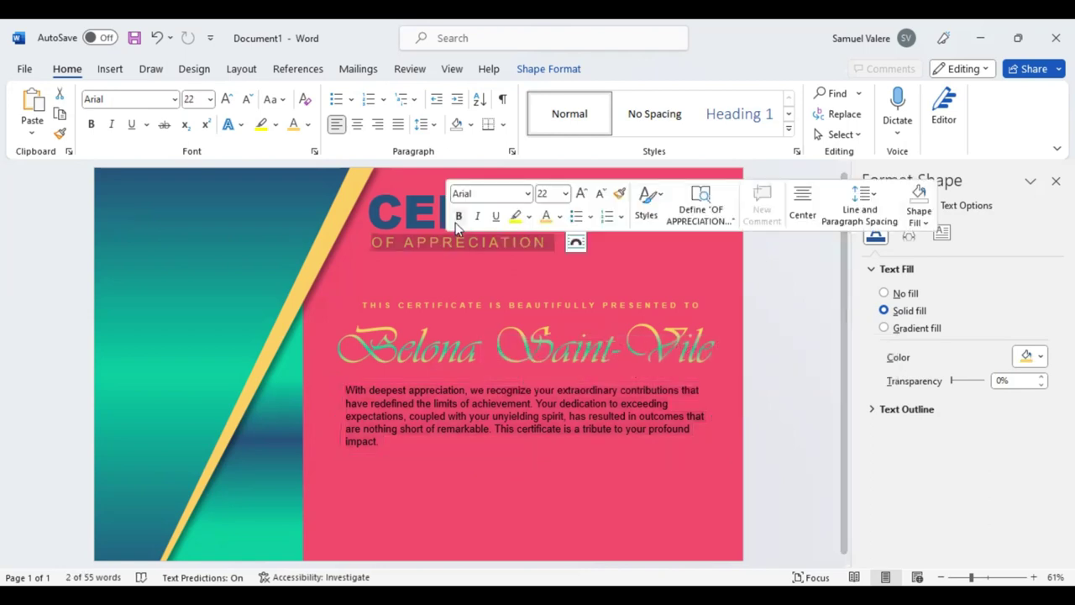
{"action": "left_click", "coordinate": [560, 217]}
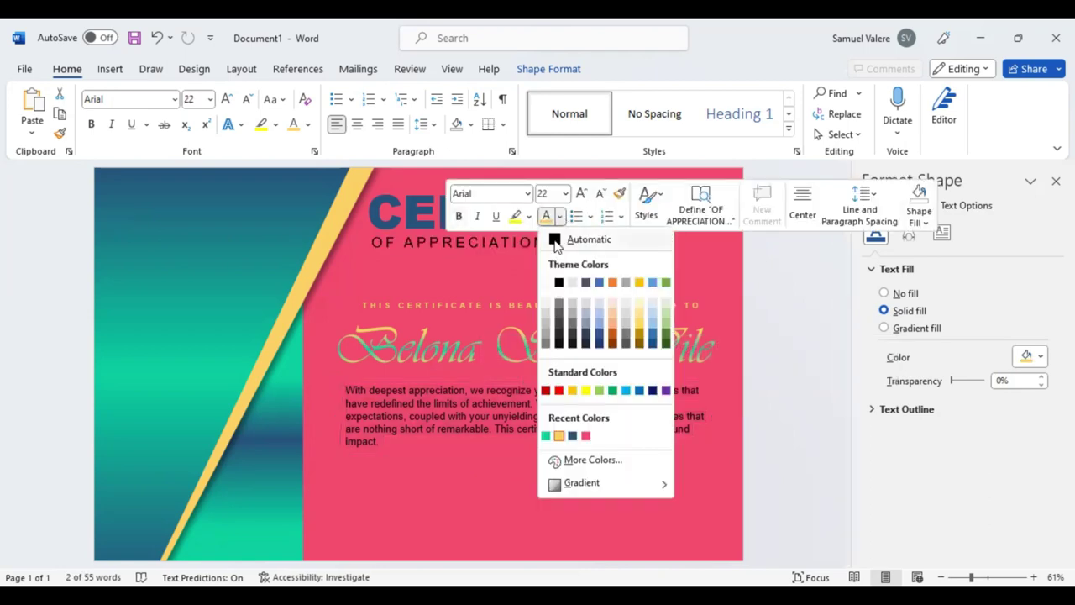
{"action": "left_click", "coordinate": [559, 283]}
{"action": "left_click", "coordinate": [445, 464]}
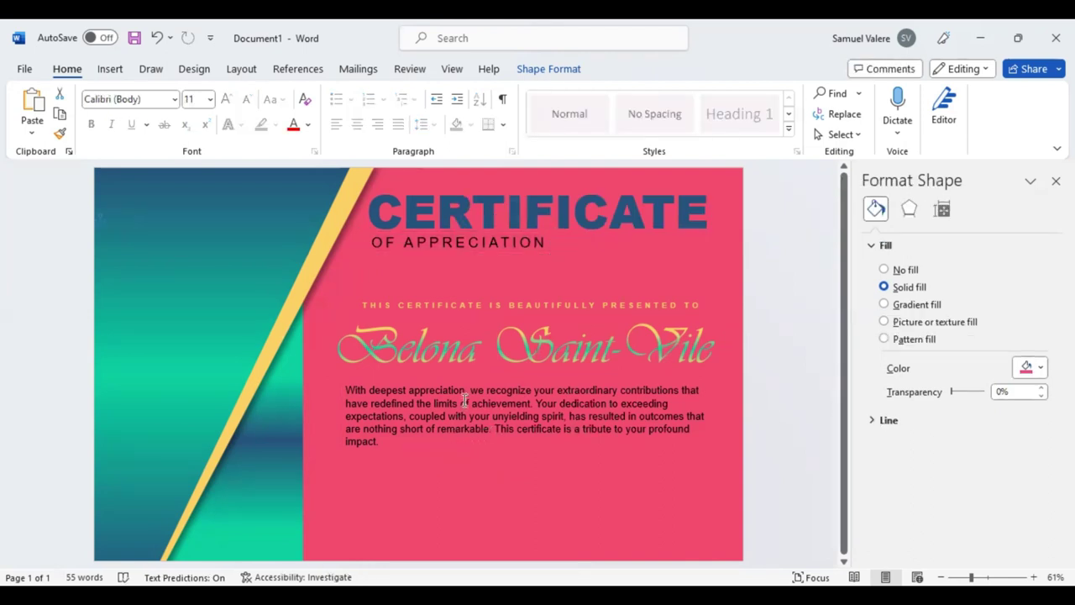
Step: Move the body paragraph and recipient's name boxes slightly down
{"action": "left_click", "coordinate": [478, 455]}
{"action": "left_click_drag", "start_coordinate": [478, 456], "coordinate": [476, 467]}
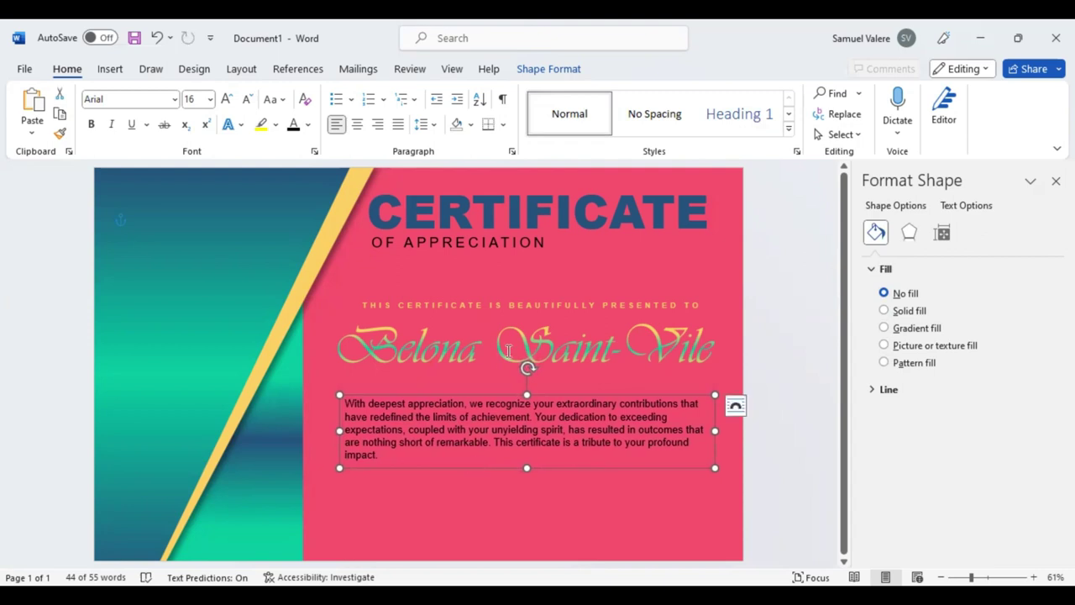
{"action": "left_click", "coordinate": [493, 371]}
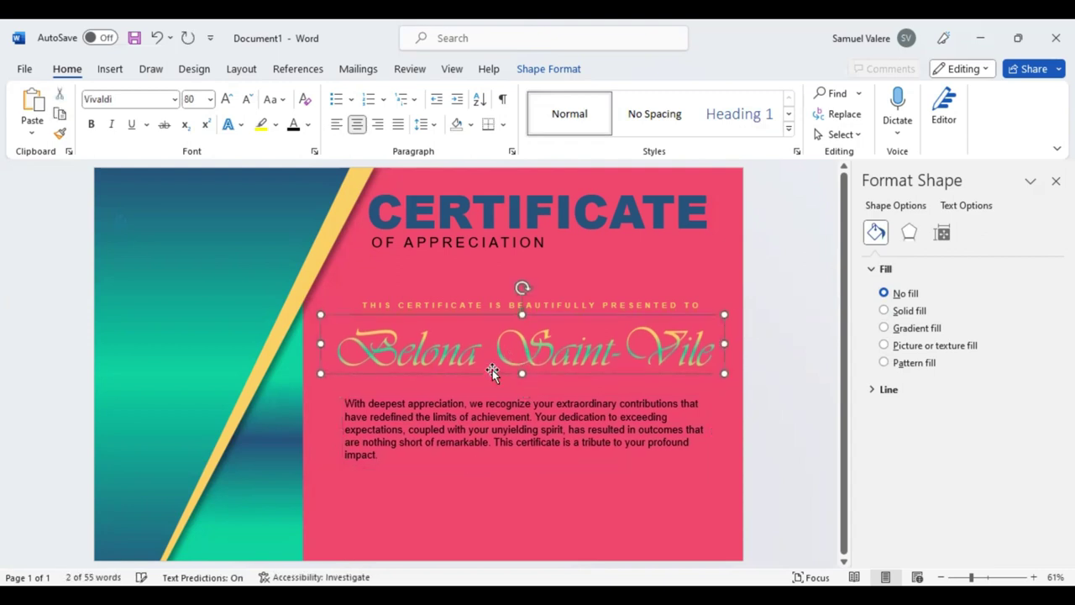
{"action": "left_click_drag", "start_coordinate": [492, 371], "coordinate": [493, 382]}
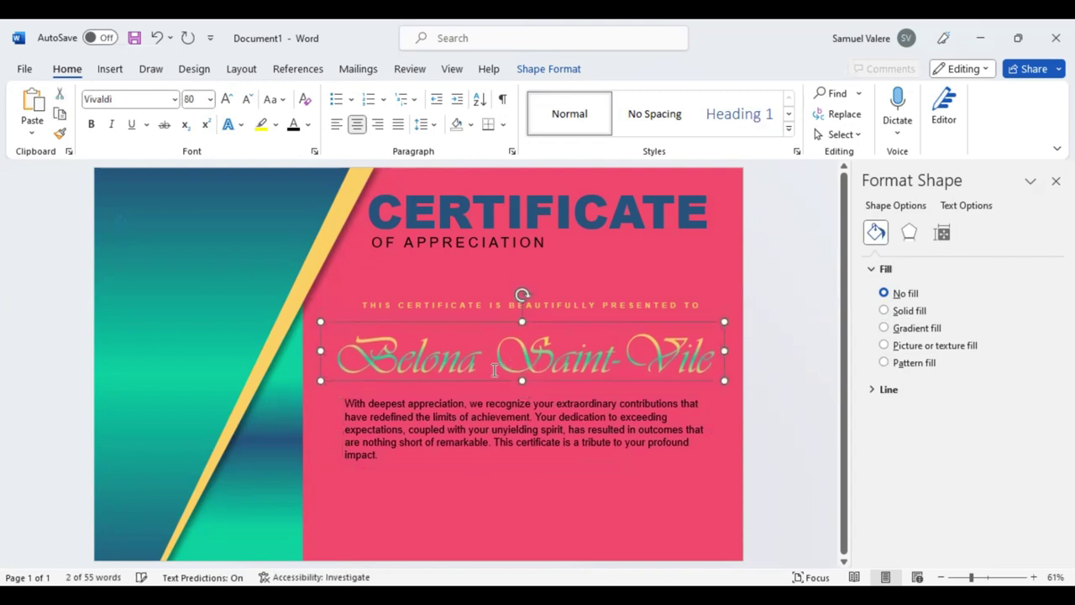
Step: Lower the presented-to line and reposition the OF APPRECIATION subtitle just below the title
{"action": "left_click", "coordinate": [495, 302]}
{"action": "left_click_drag", "start_coordinate": [495, 304], "coordinate": [495, 311]}
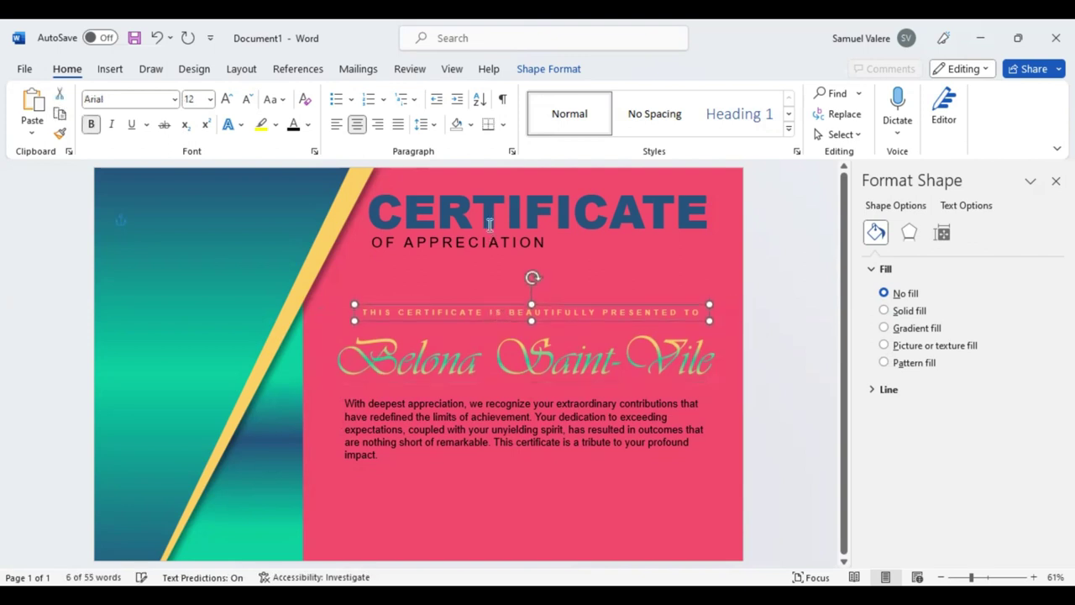
{"action": "left_click", "coordinate": [487, 252]}
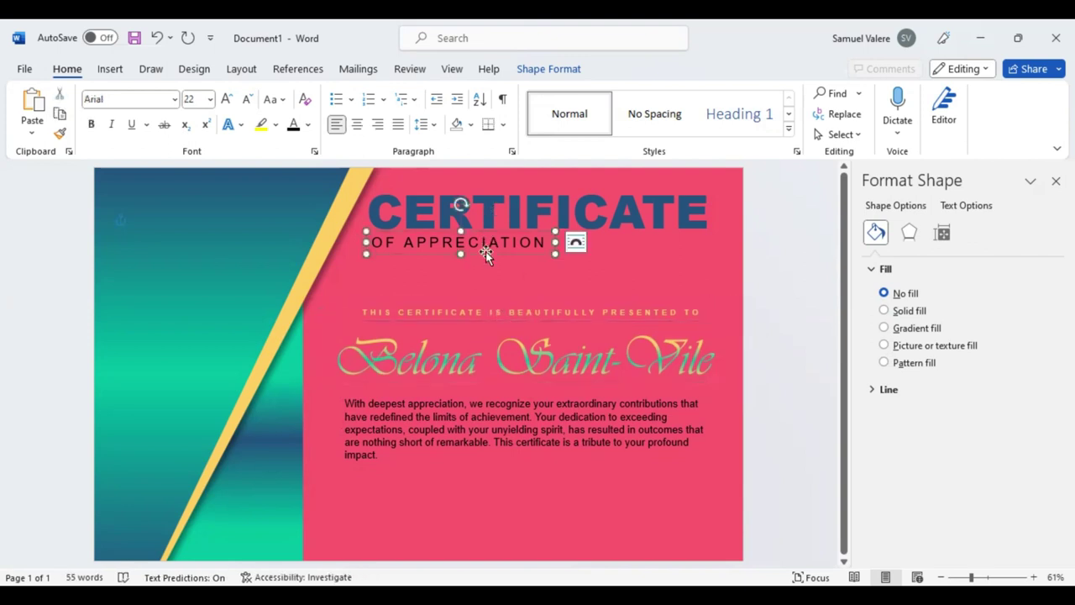
{"action": "key", "text": "Down"}
{"action": "key", "text": "Down"}
{"action": "key", "text": "Down"}
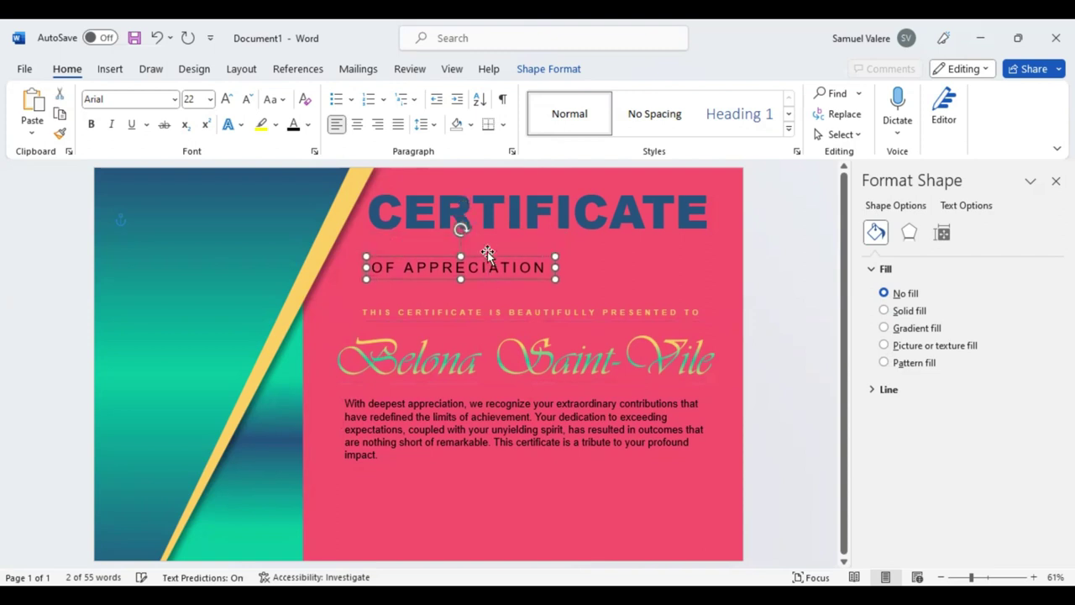
{"action": "left_click_drag", "start_coordinate": [488, 253], "coordinate": [489, 239]}
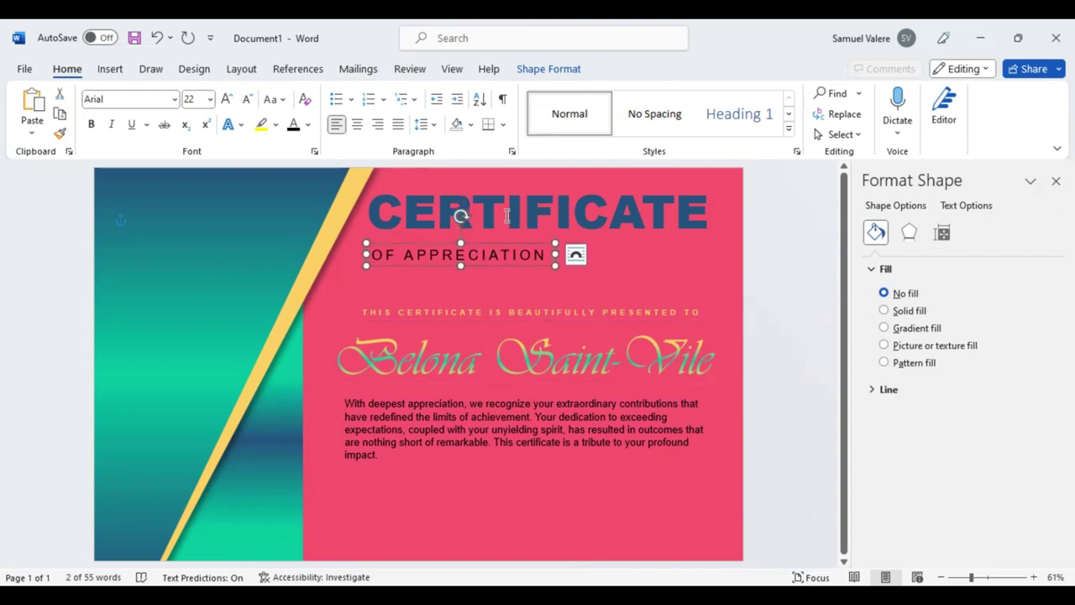
{"action": "left_click", "coordinate": [502, 232]}
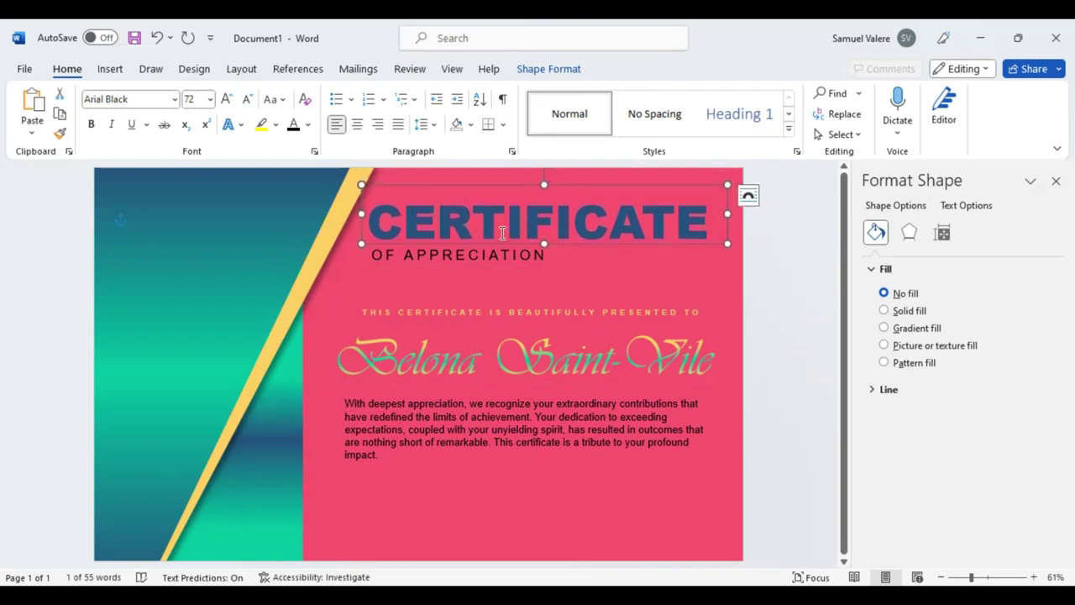
Step: Draw a small text box below the paragraph at lower left and enter Signature
{"action": "left_click", "coordinate": [437, 494]}
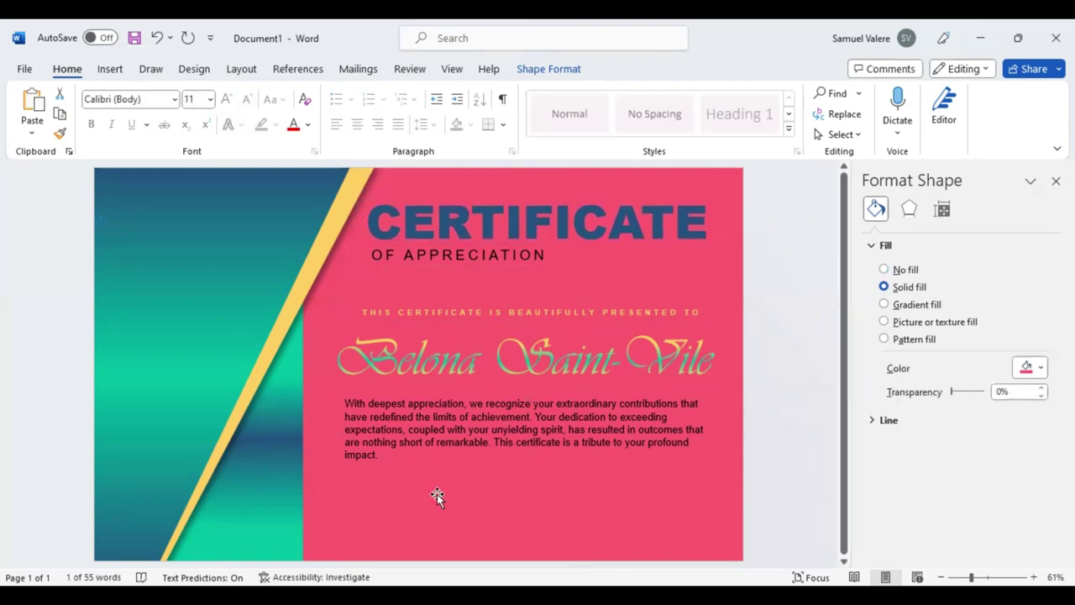
{"action": "left_click", "coordinate": [110, 71]}
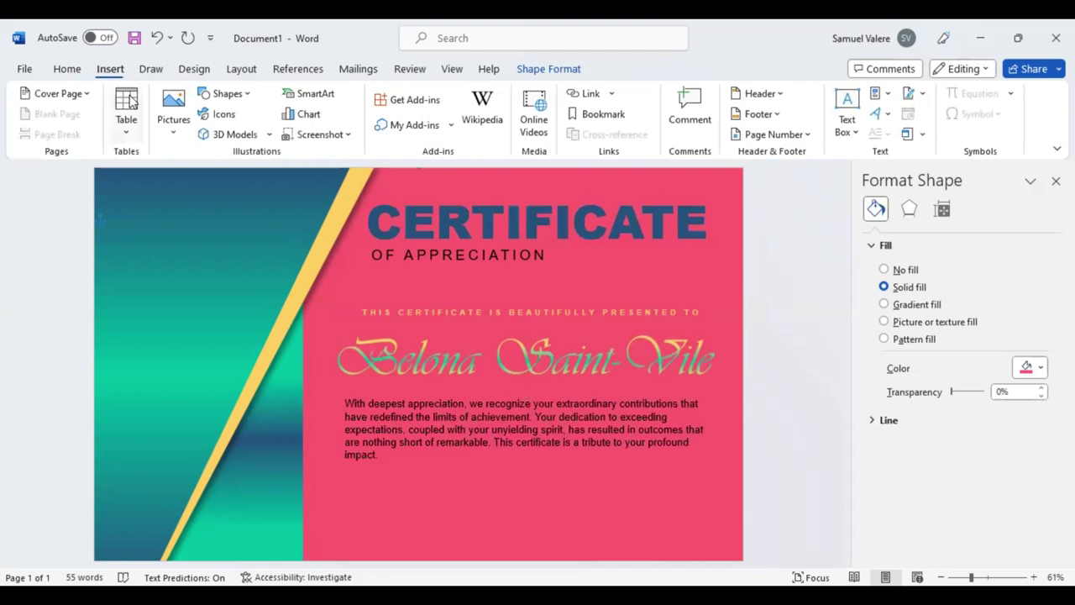
{"action": "left_click", "coordinate": [227, 93]}
{"action": "left_click", "coordinate": [225, 139]}
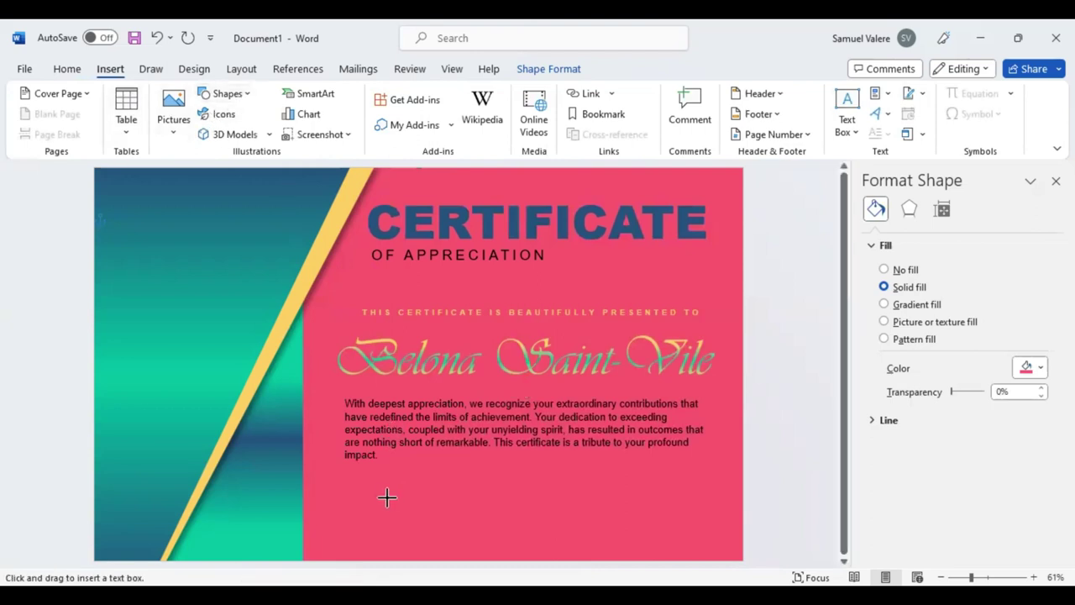
{"action": "left_click_drag", "start_coordinate": [348, 510], "coordinate": [451, 530]}
{"action": "type", "text": "Signature"}
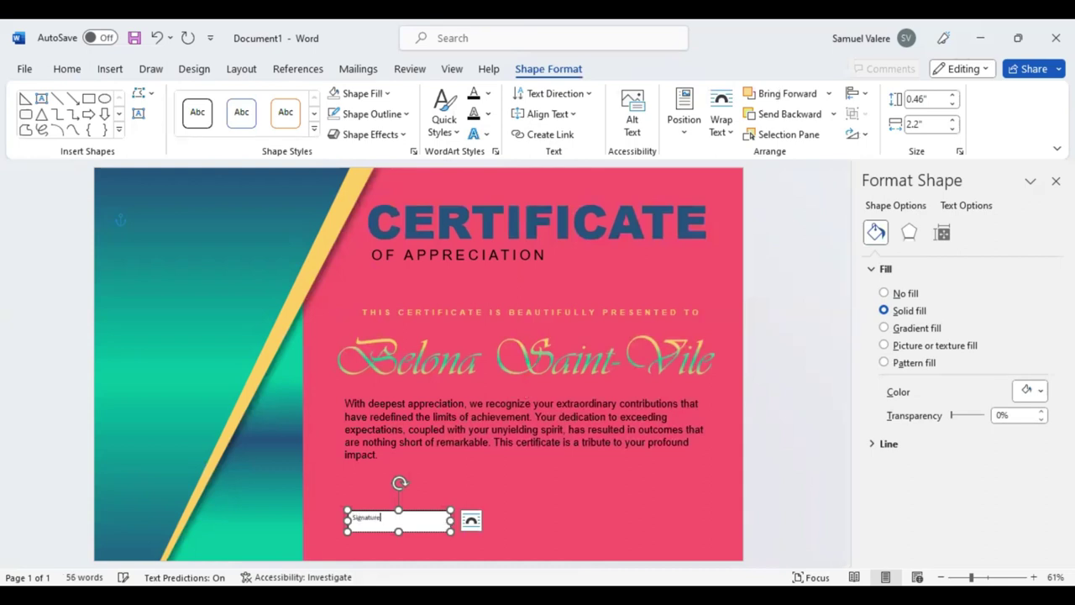
Step: Format the label with no fill, centred text, UPPERCASE and the Arial font
{"action": "double_click", "coordinate": [366, 517]}
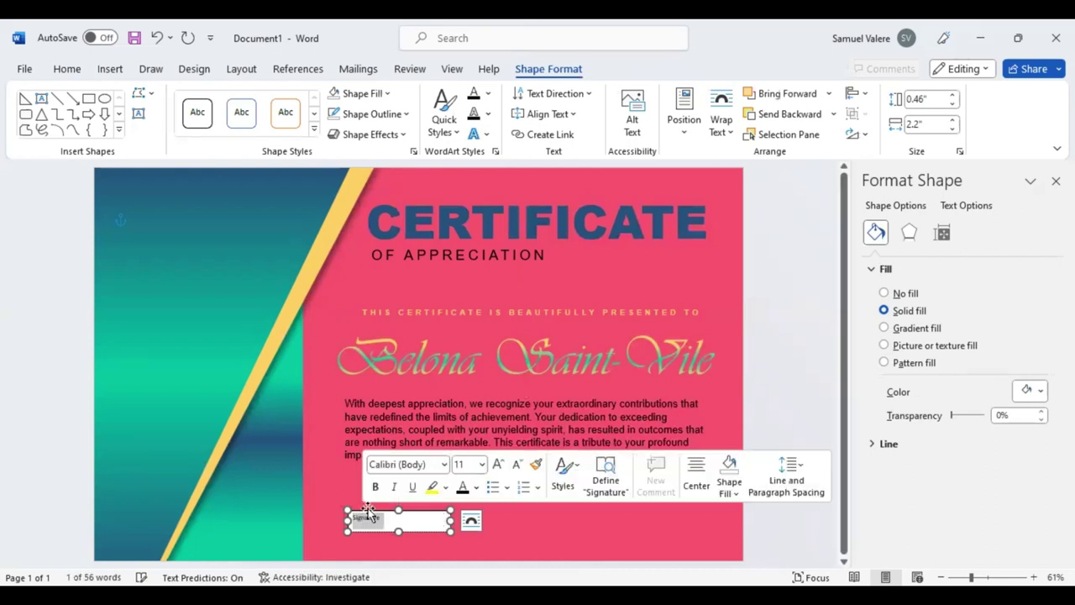
{"action": "left_click", "coordinate": [334, 94]}
{"action": "left_click", "coordinate": [72, 72]}
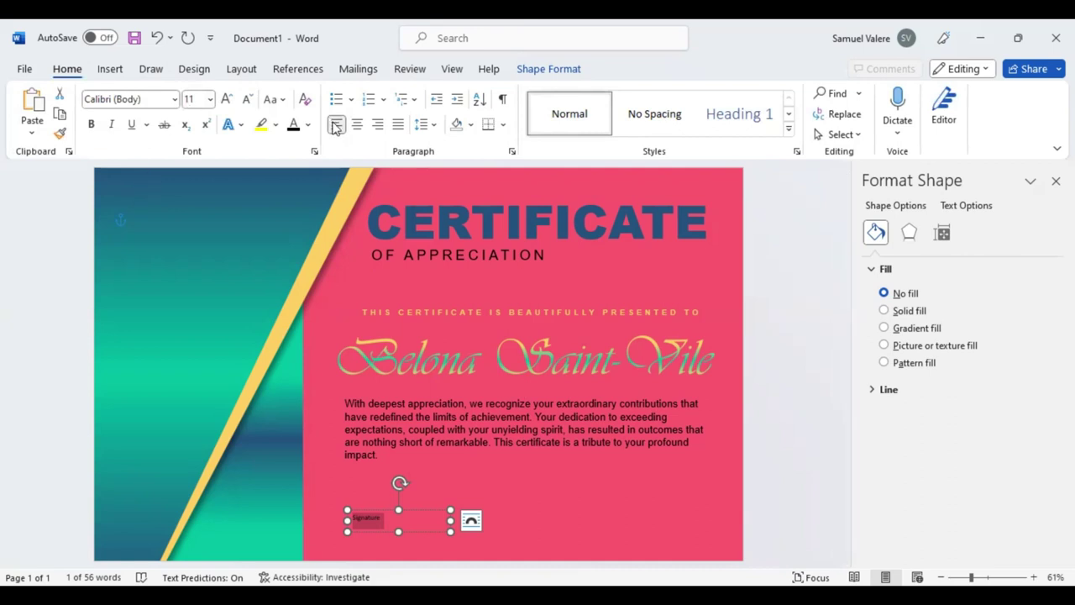
{"action": "left_click", "coordinate": [358, 124]}
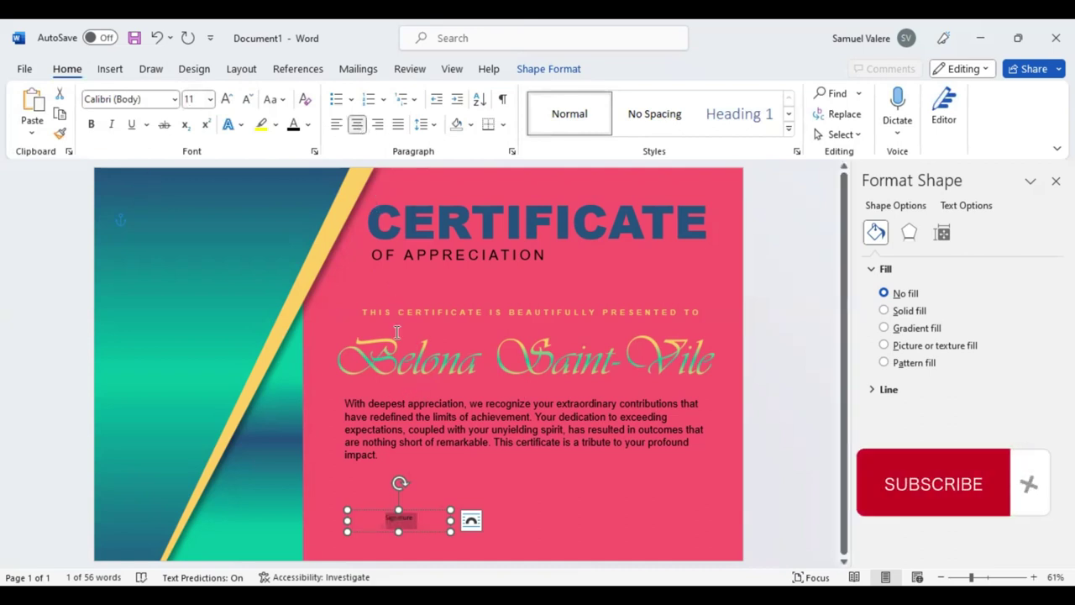
{"action": "left_click", "coordinate": [275, 99]}
{"action": "left_click", "coordinate": [309, 165]}
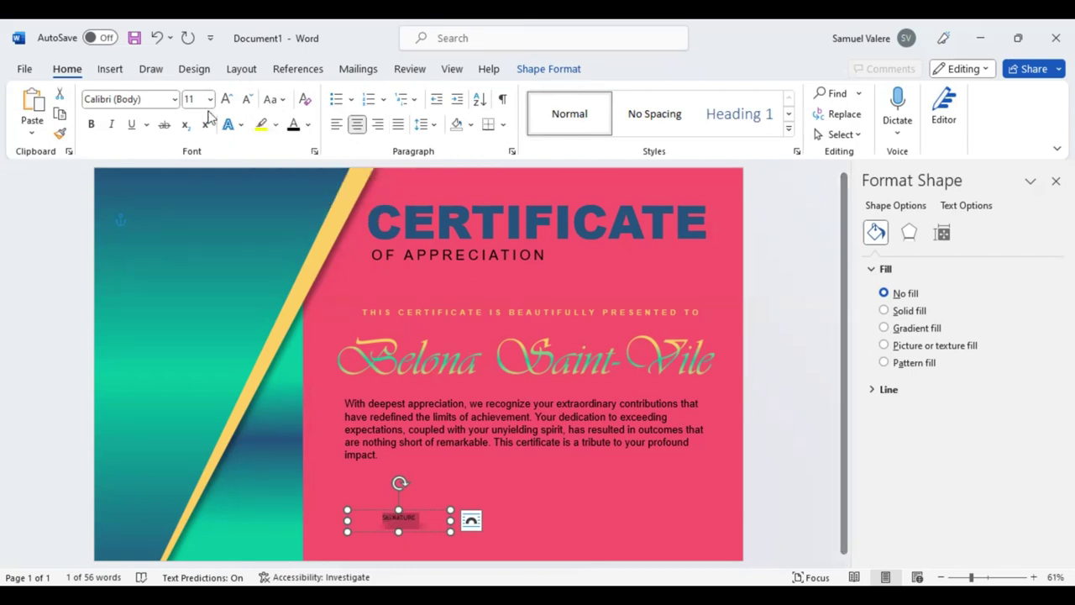
{"action": "left_click", "coordinate": [151, 101]}
{"action": "type", "text": "Arial"}
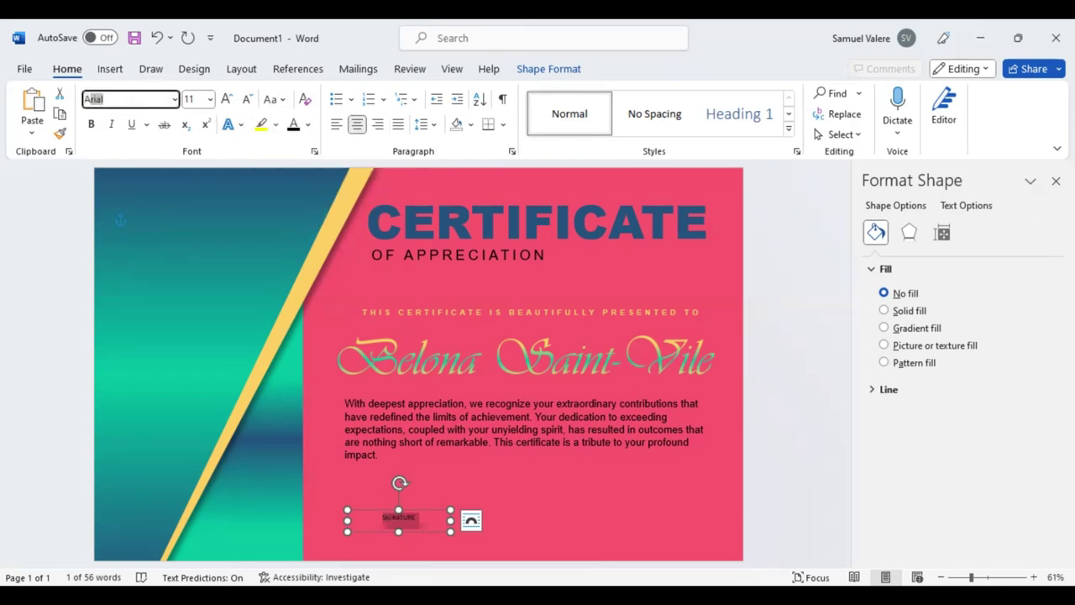
{"action": "key", "text": "Return"}
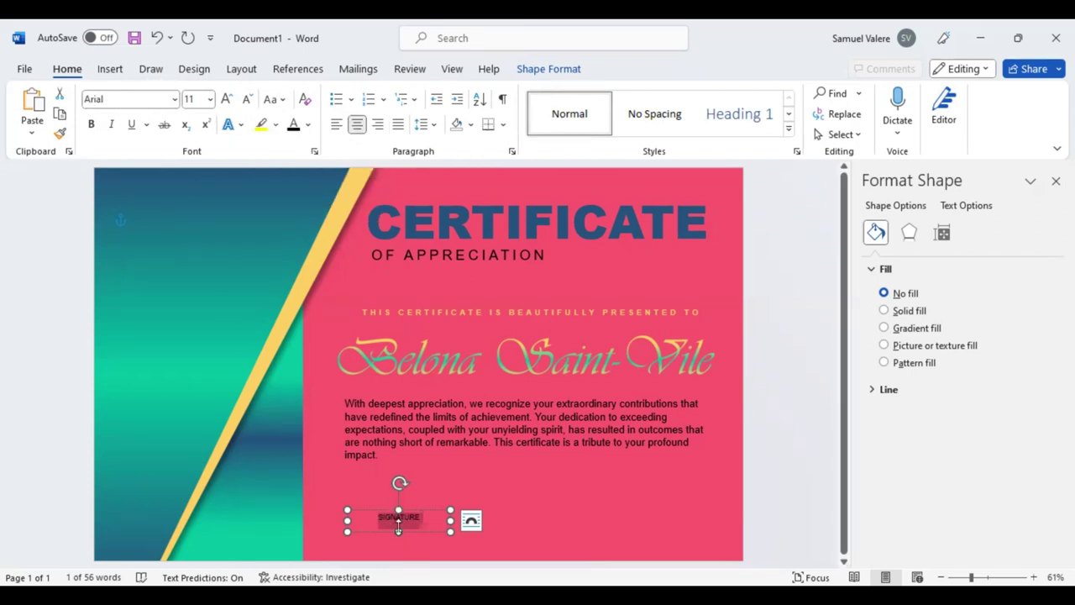
Step: Shrink the SIGNATURE box to fit the word and place a copy at the bottom right
{"action": "mouse_move", "coordinate": [399, 531]}
{"action": "left_mouse_down"}
{"action": "mouse_move", "coordinate": [393, 557]}
{"action": "mouse_move", "coordinate": [387, 547]}
{"action": "left_mouse_up"}
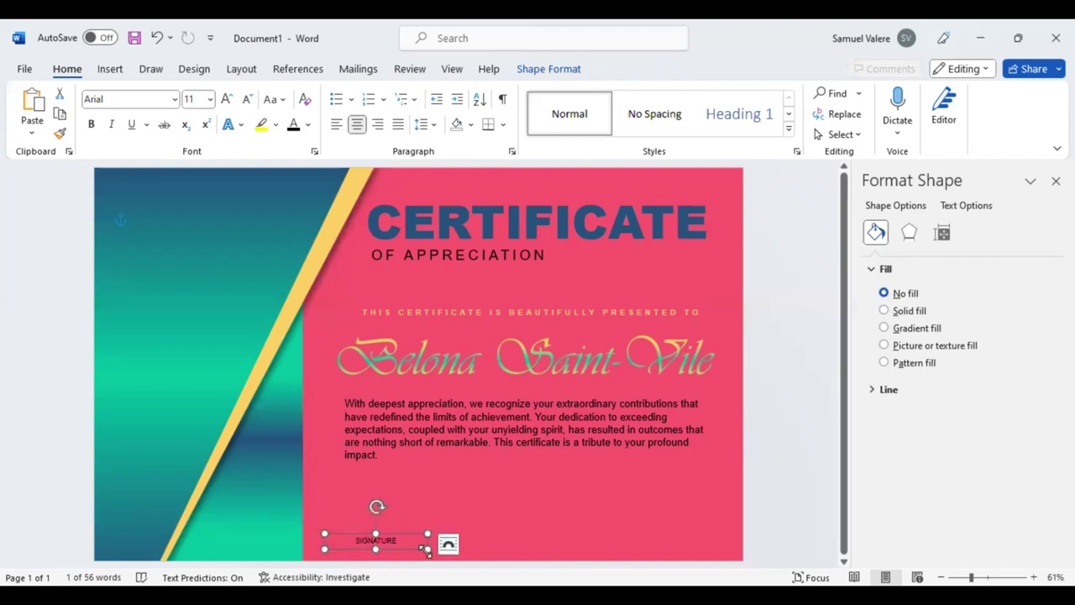
{"action": "left_click_drag", "start_coordinate": [426, 547], "coordinate": [391, 548]}
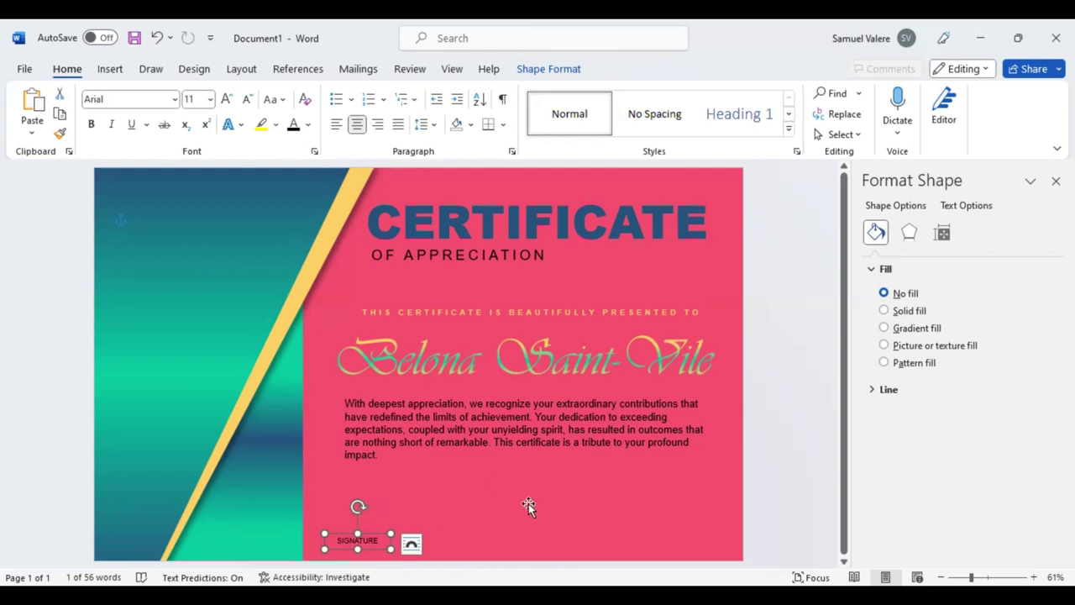
{"action": "left_click_drag", "start_coordinate": [409, 537], "coordinate": [417, 538]}
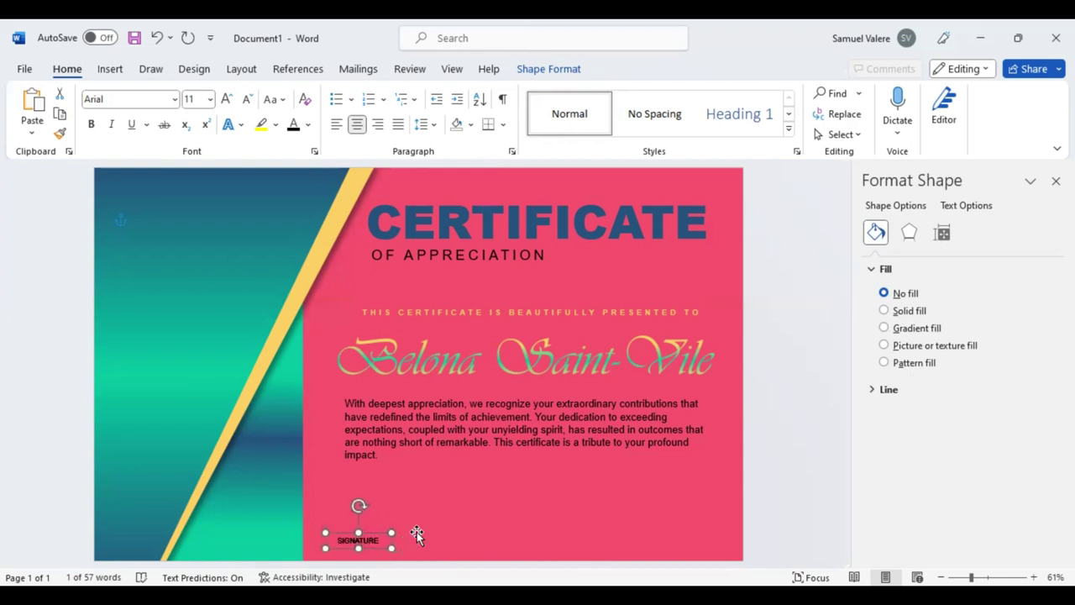
{"action": "key", "text": "Right"}
{"action": "key", "text": "Right"}
{"action": "key", "text": "Right"}
{"action": "key", "text": "Right"}
{"action": "key", "text": "Right"}
{"action": "key", "text": "Right"}
{"action": "key", "text": "Right"}
{"action": "key", "text": "Right"}
{"action": "key", "text": "Right"}
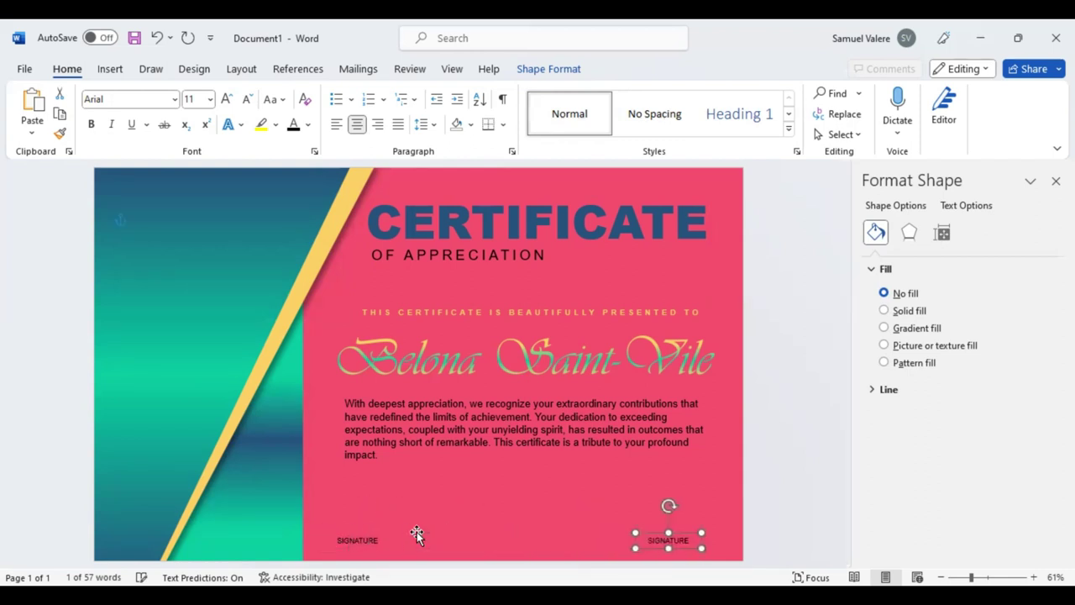
{"action": "key", "text": "Right"}
{"action": "key", "text": "Right"}
{"action": "key", "text": "Right"}
{"action": "key", "text": "Right"}
{"action": "key", "text": "Right"}
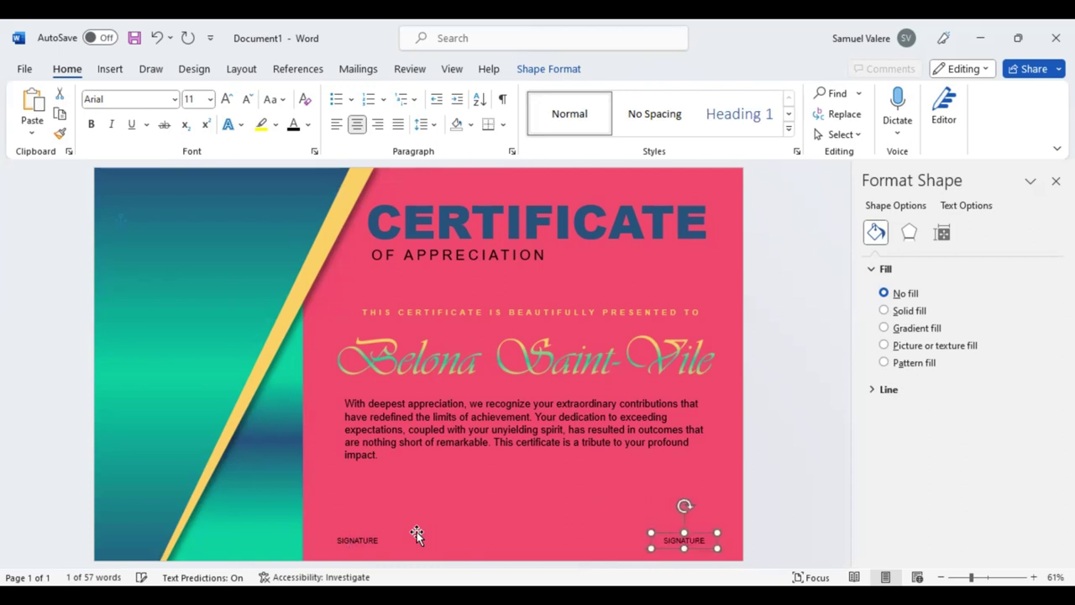
{"action": "key", "text": "Right"}
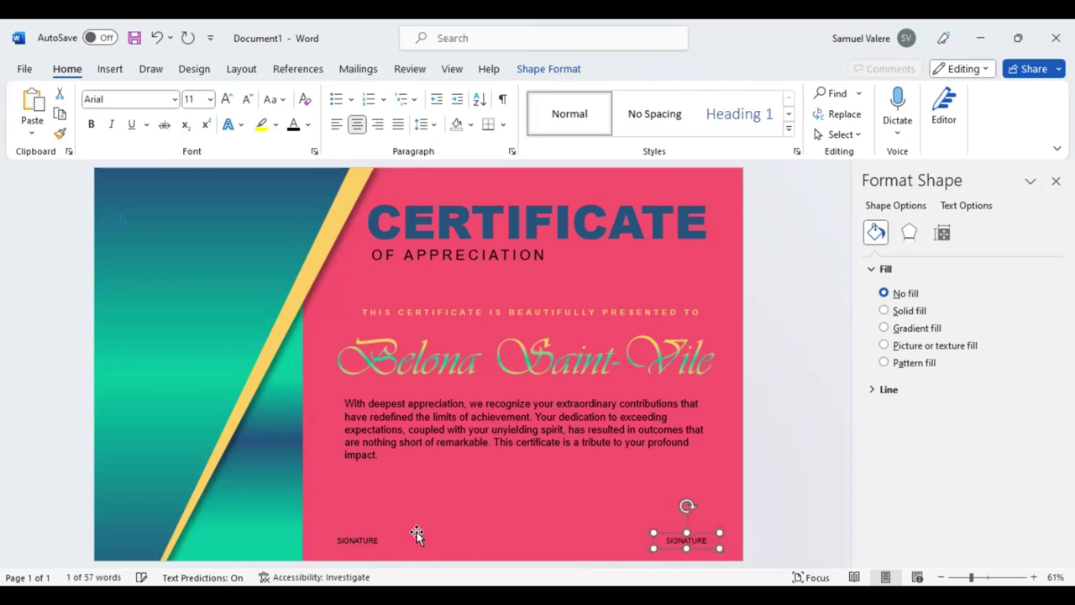
Step: Change the copied label's text to DATE
{"action": "double_click", "coordinate": [677, 540]}
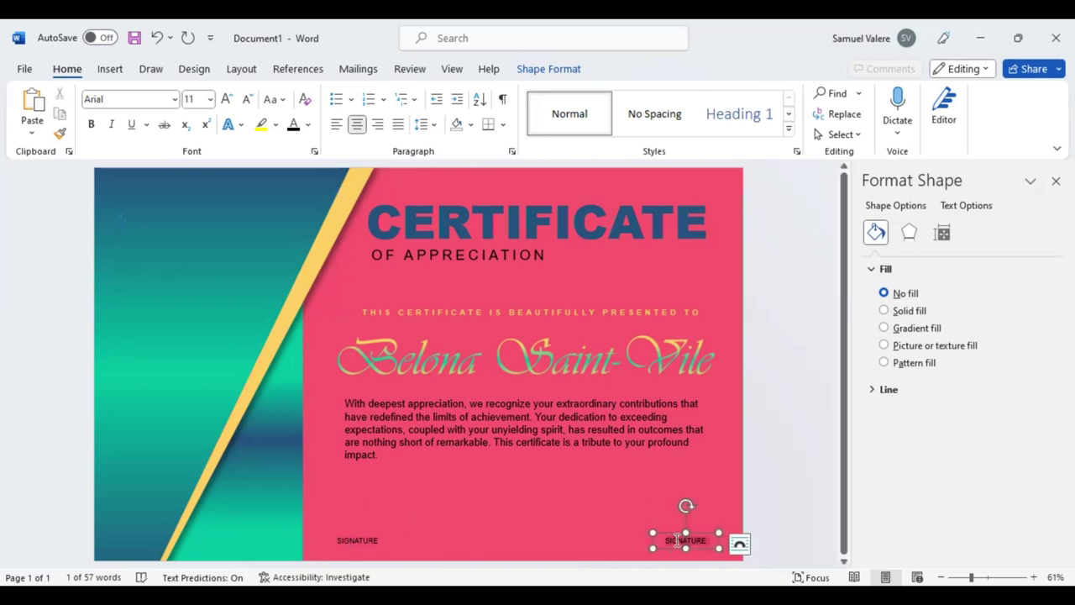
{"action": "type", "text": "DATE"}
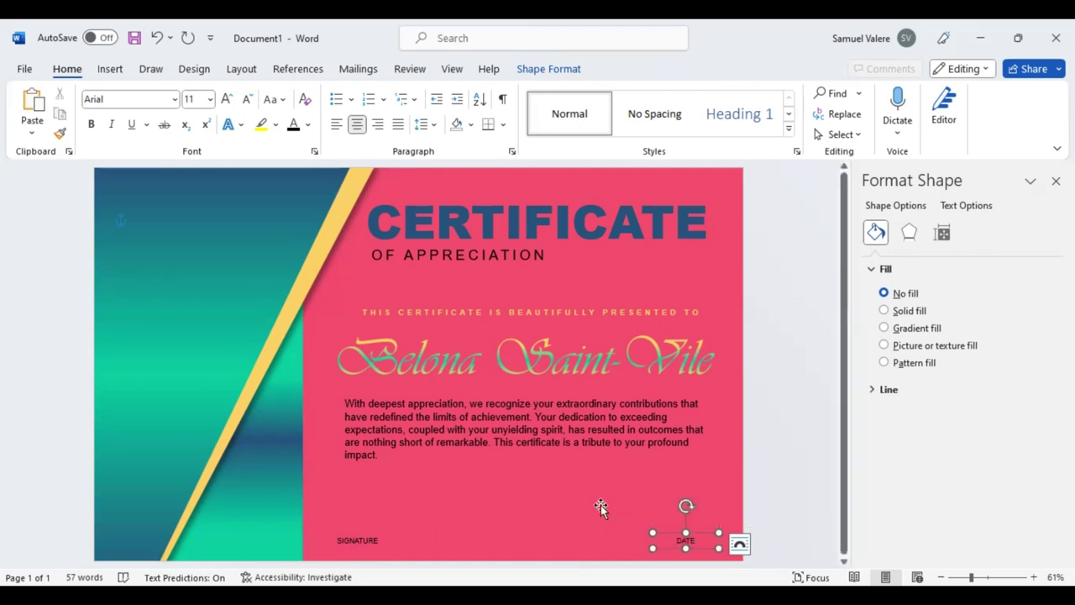
{"action": "left_click", "coordinate": [113, 71]}
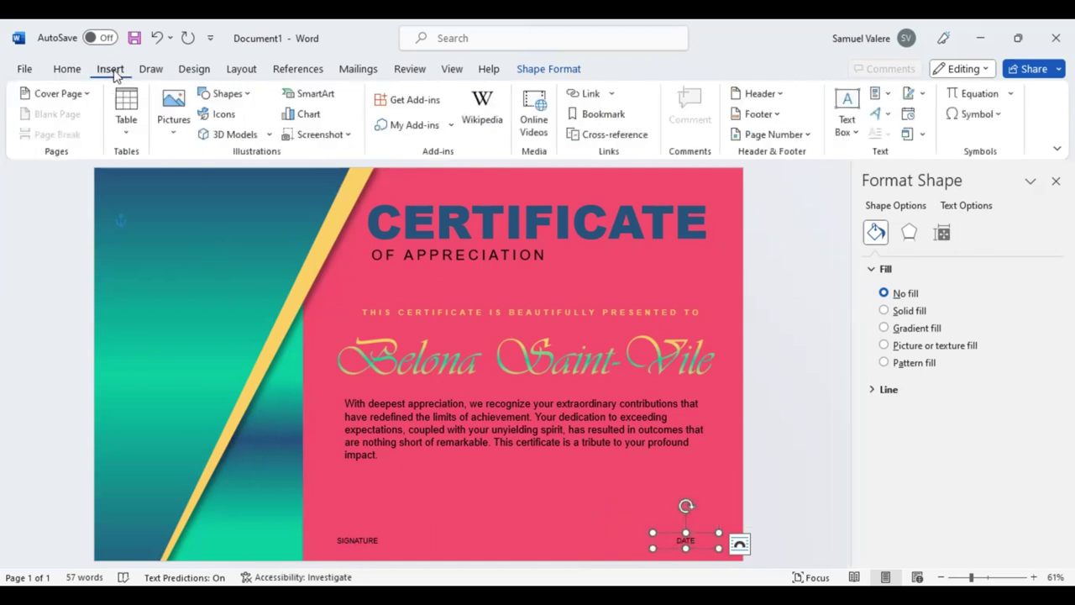
Step: Draw a straight line just above the SIGNATURE label
{"action": "left_click", "coordinate": [235, 93]}
{"action": "left_click", "coordinate": [203, 196]}
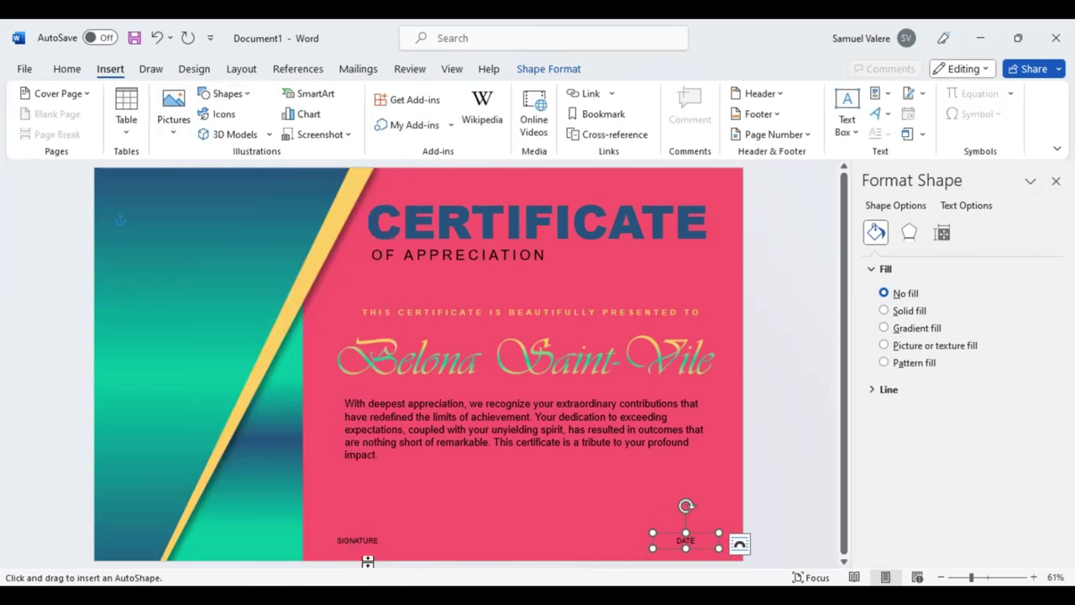
{"action": "mouse_move", "coordinate": [310, 530]}
{"action": "left_mouse_down"}
{"action": "mouse_move", "coordinate": [422, 526]}
{"action": "mouse_move", "coordinate": [372, 512]}
{"action": "mouse_move", "coordinate": [312, 514]}
{"action": "left_mouse_up"}
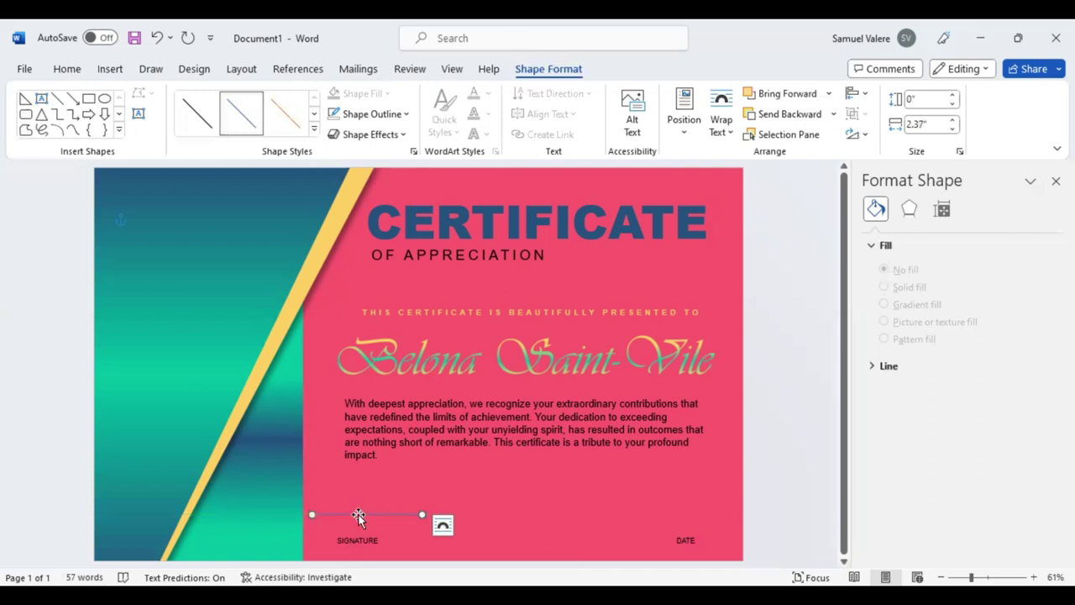
{"action": "left_click", "coordinate": [359, 515]}
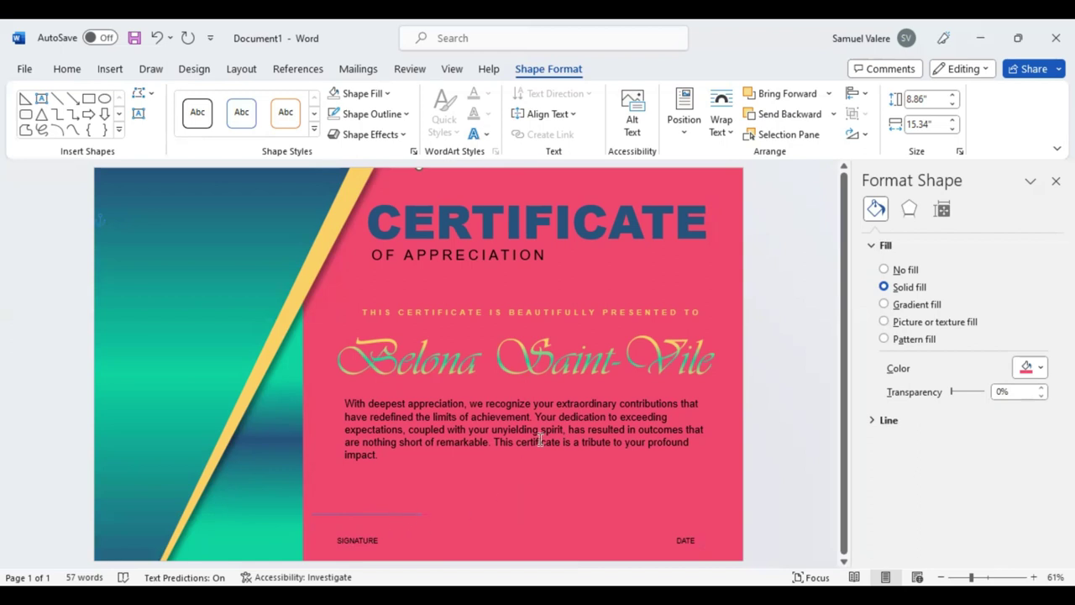
{"action": "key", "text": "Tab"}
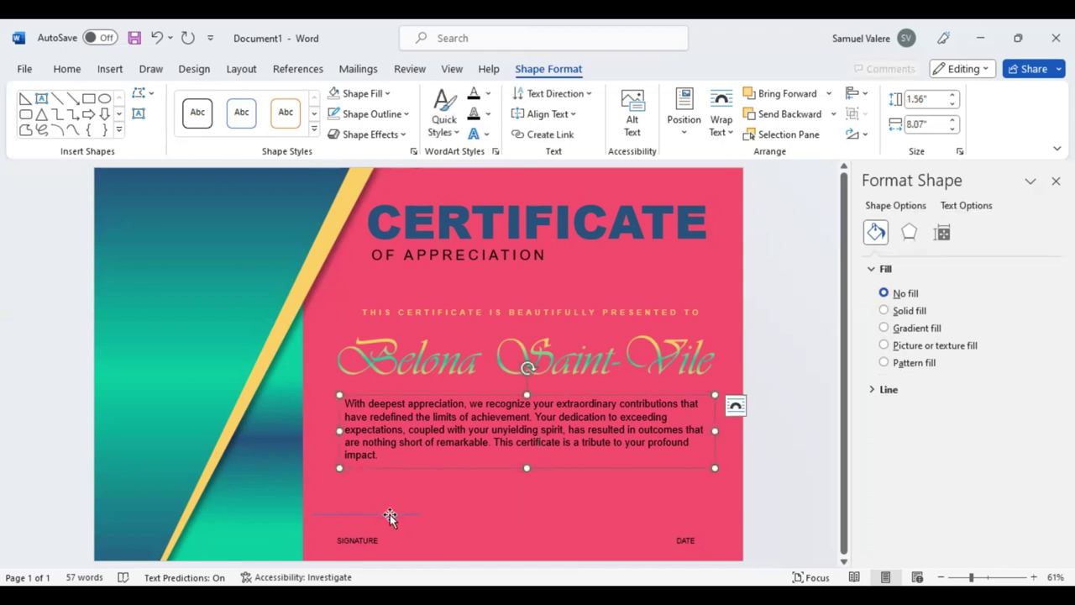
{"action": "left_click_drag", "start_coordinate": [391, 516], "coordinate": [387, 532]}
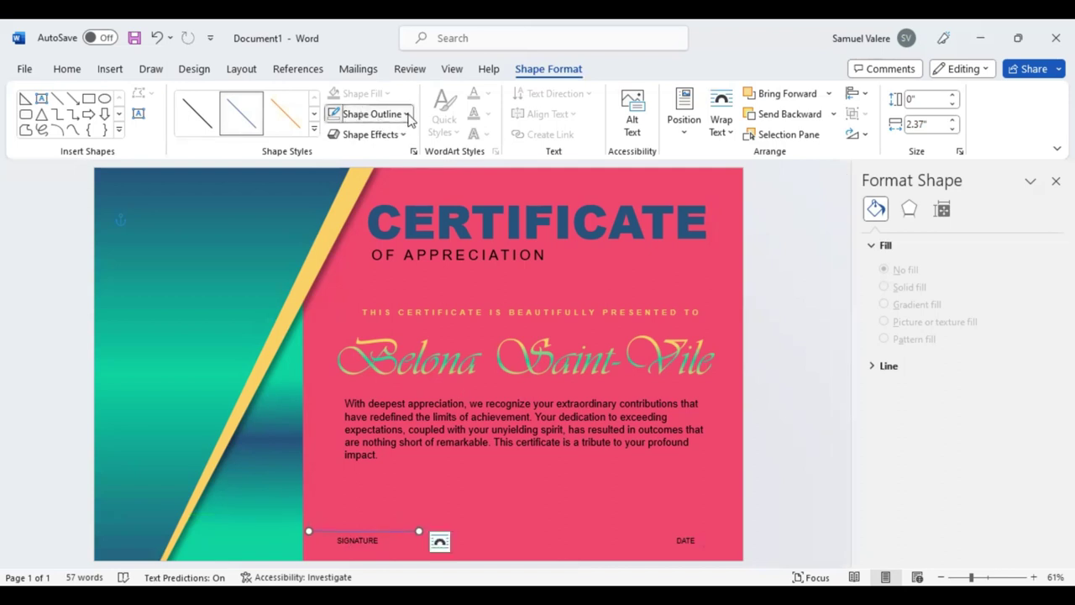
Step: Make the signature line black, fine-tune its position, and place a copy above DATE
{"action": "left_click", "coordinate": [370, 113]}
{"action": "left_click", "coordinate": [351, 154]}
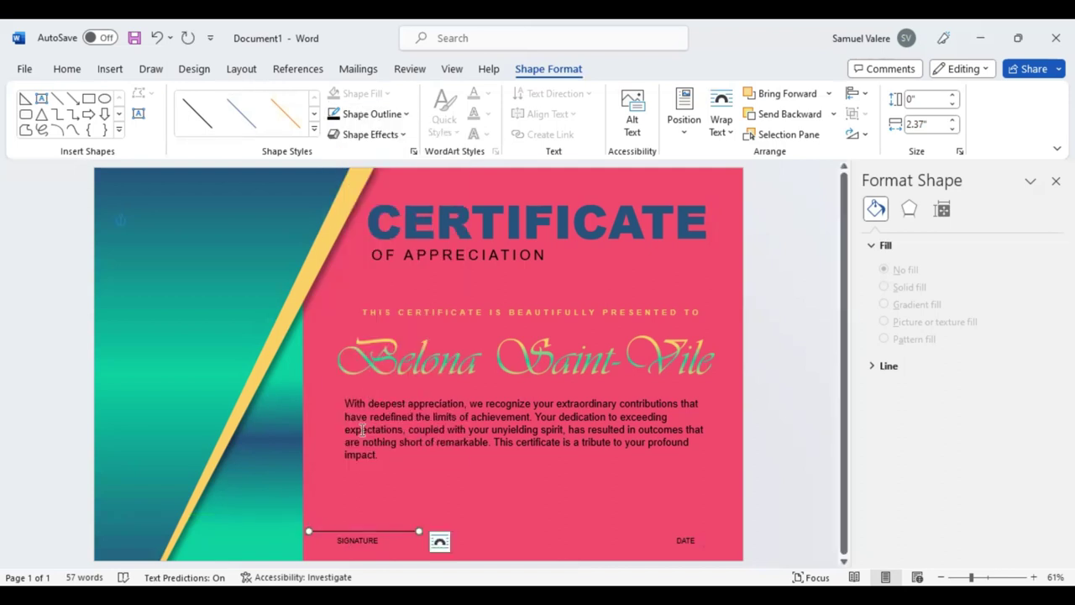
{"action": "key", "text": "Down"}
{"action": "key", "text": "Down"}
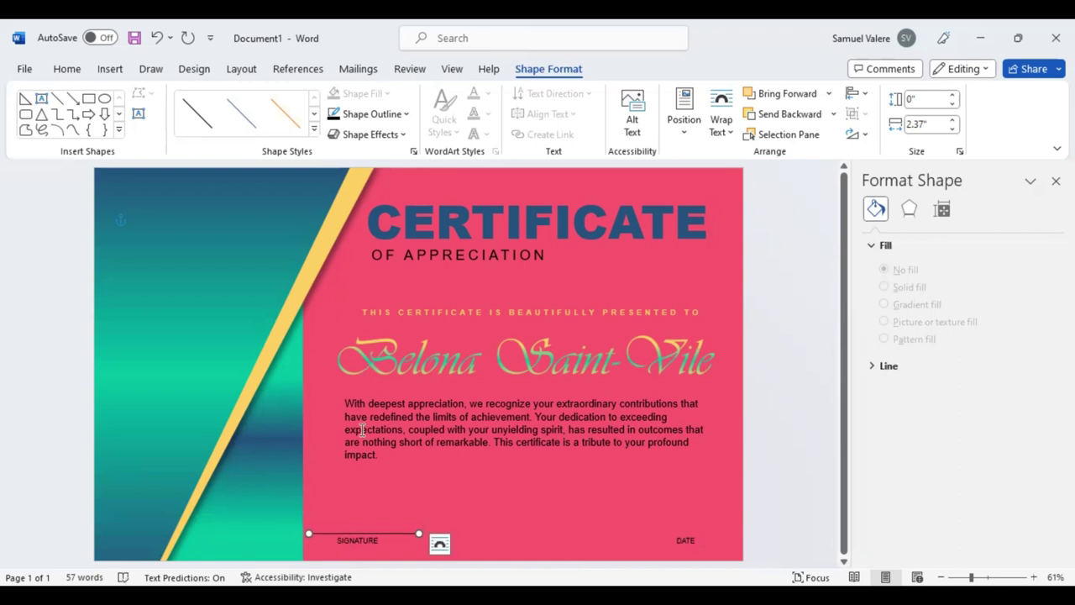
{"action": "key", "text": "Down"}
{"action": "key", "text": "Down"}
{"action": "key", "text": "Down"}
{"action": "key", "text": "Right"}
{"action": "key", "text": "Right"}
{"action": "key", "text": "Right"}
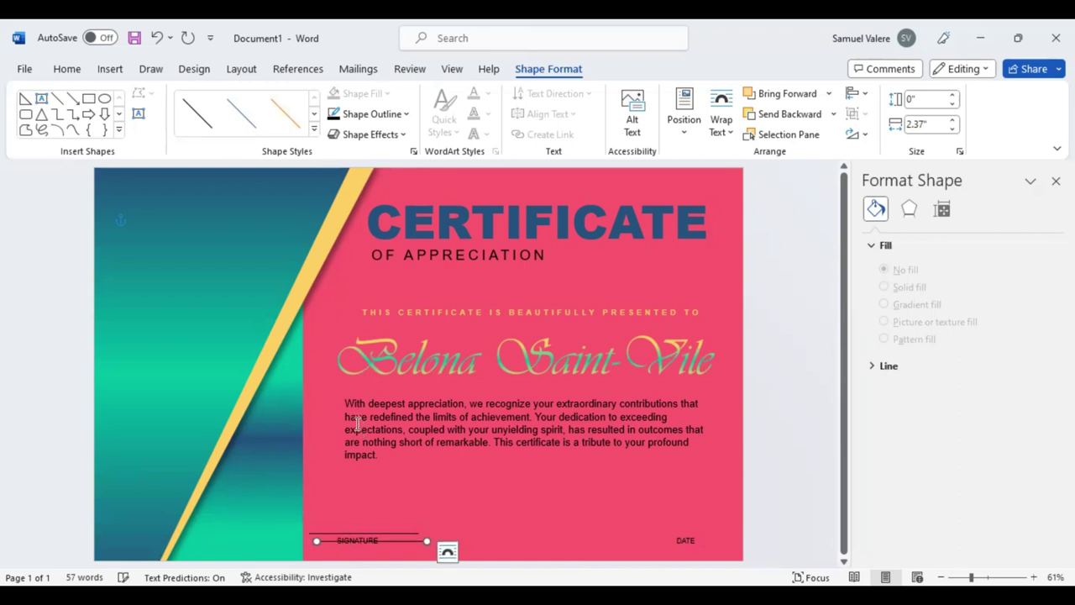
{"action": "key", "text": "Up"}
{"action": "key", "text": "Up"}
{"action": "key", "text": "Up"}
{"action": "key", "text": "Up"}
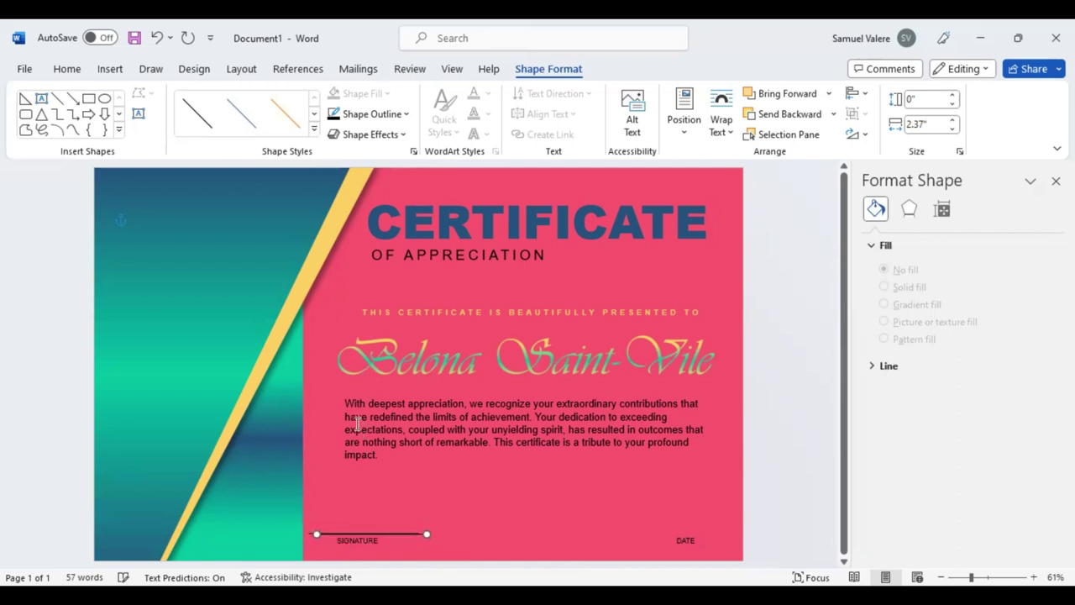
{"action": "key", "text": "Right"}
{"action": "key", "text": "Right"}
{"action": "key", "text": "Right"}
{"action": "key", "text": "Right"}
{"action": "key", "text": "Right"}
{"action": "key", "text": "Right"}
{"action": "key", "text": "Right"}
{"action": "key", "text": "Right"}
{"action": "key", "text": "Right"}
{"action": "key", "text": "Right"}
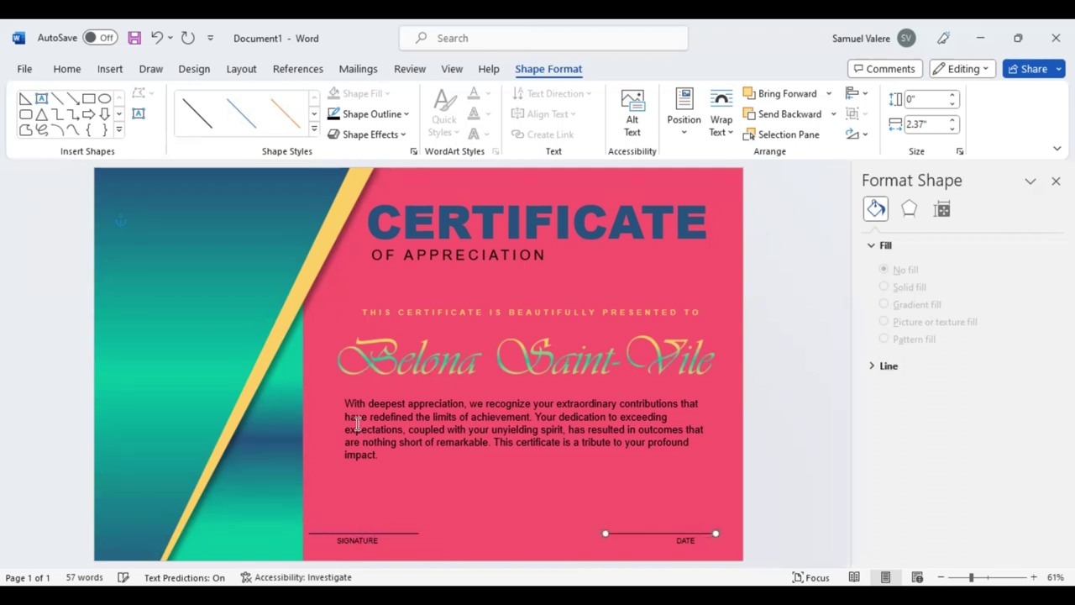
{"action": "key", "text": "Right"}
{"action": "key", "text": "Right"}
{"action": "key", "text": "Right"}
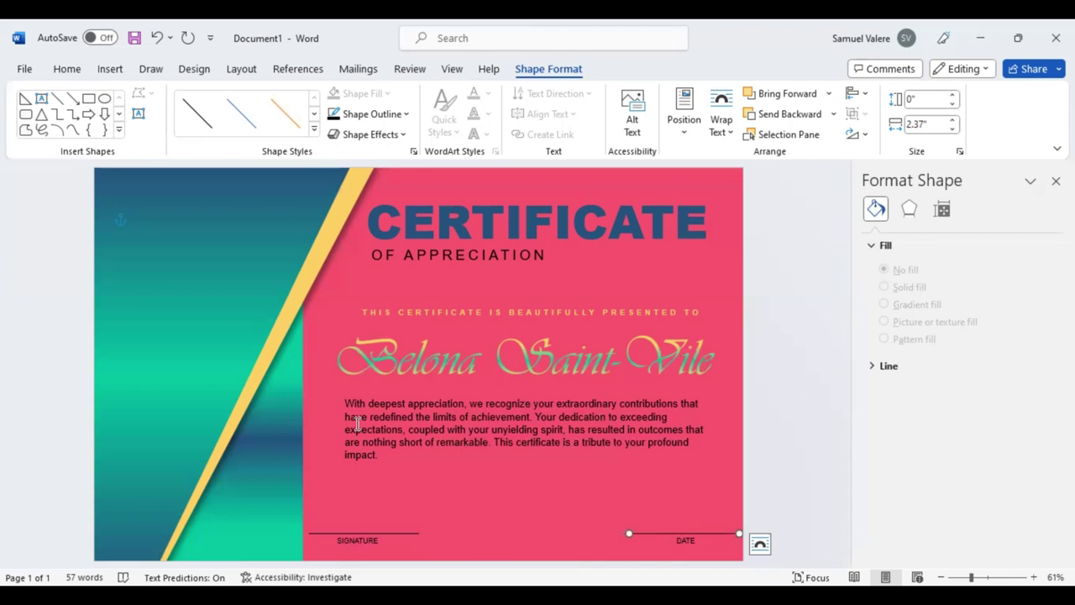
Step: Nudge the DATE line left and shift the DATE label left to centre it beneath
{"action": "key", "text": "Left"}
{"action": "left_click", "coordinate": [697, 543]}
{"action": "key", "text": "Left"}
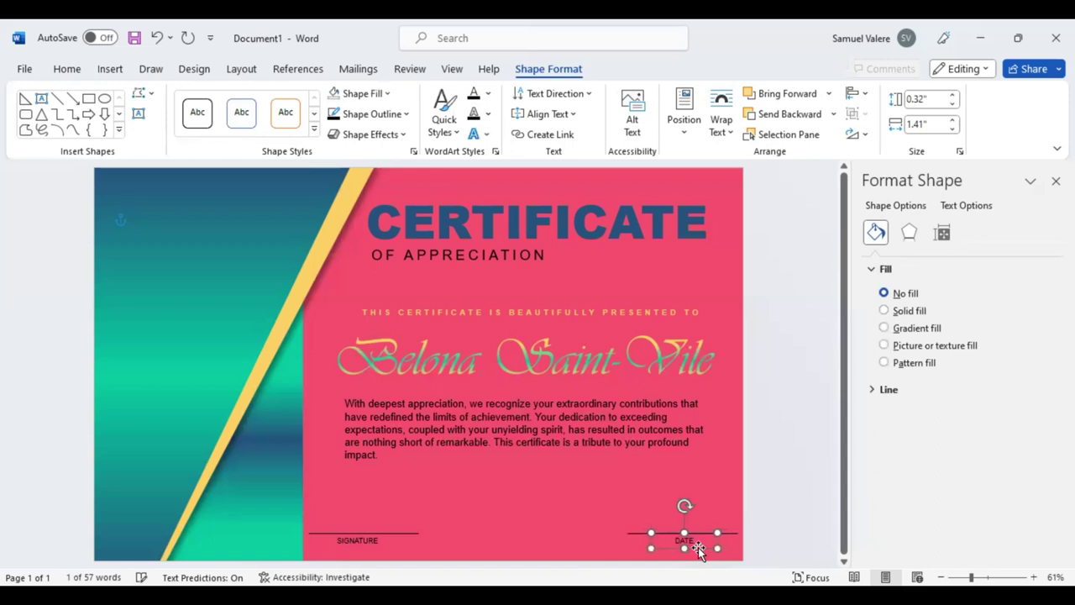
{"action": "key", "text": "Left"}
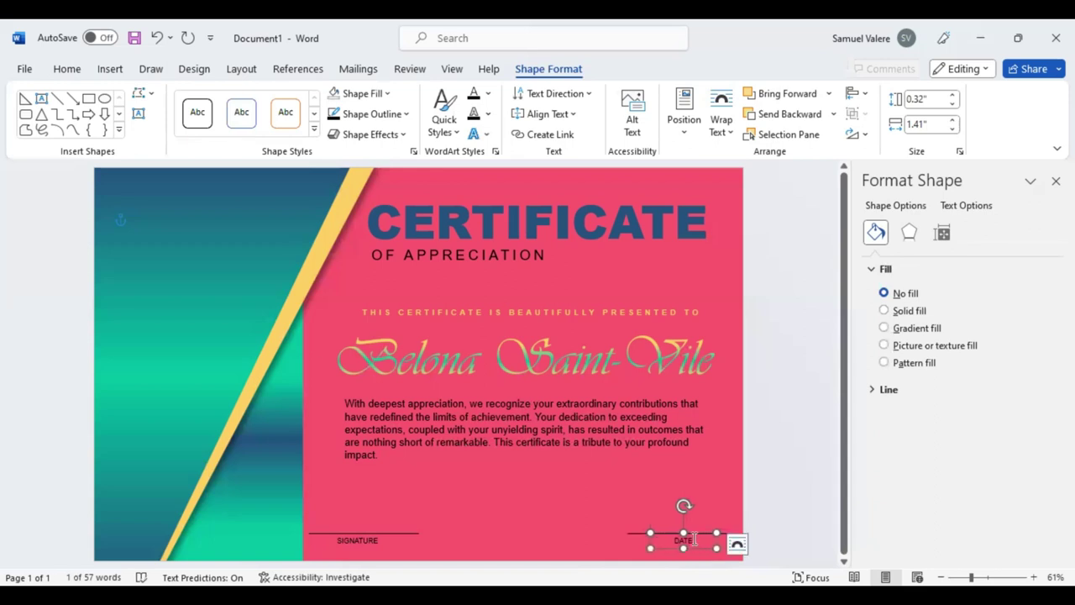
{"action": "right_click", "coordinate": [683, 540]}
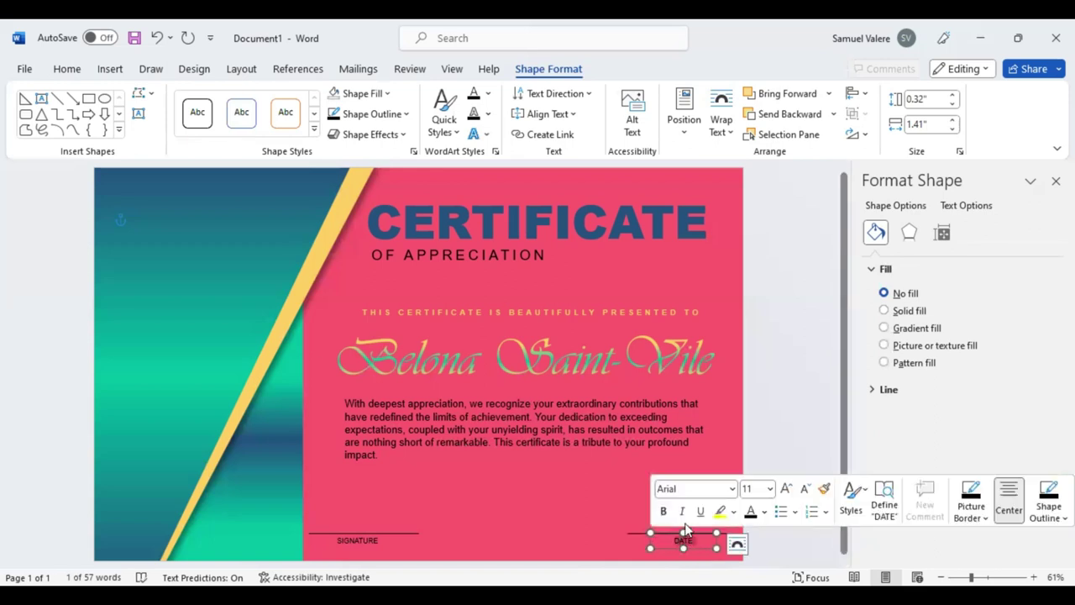
{"action": "left_click", "coordinate": [763, 512]}
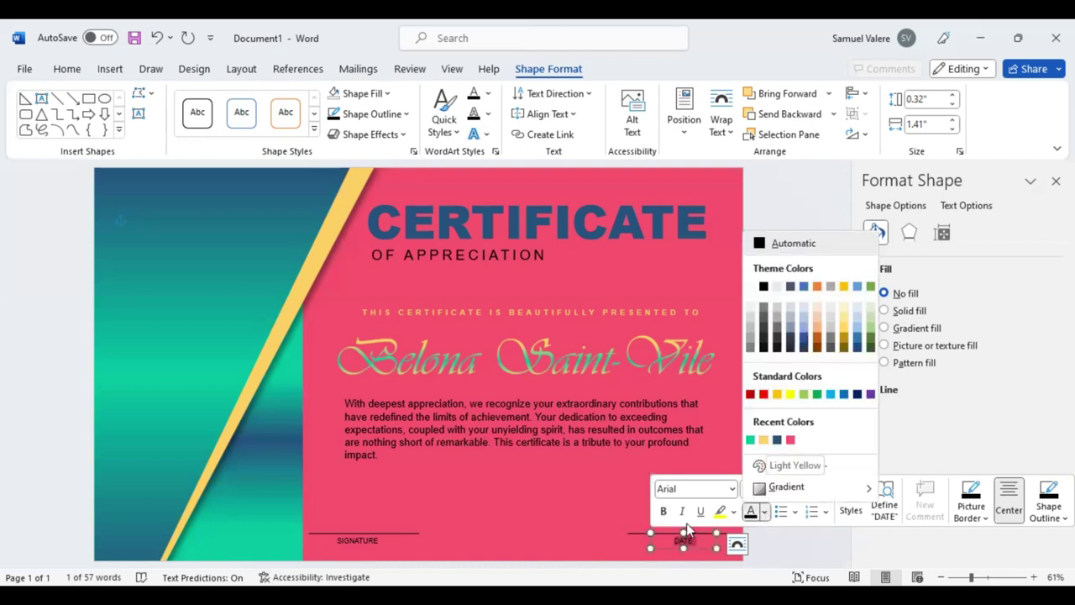
{"action": "left_click", "coordinate": [560, 501]}
{"action": "left_click", "coordinate": [545, 485]}
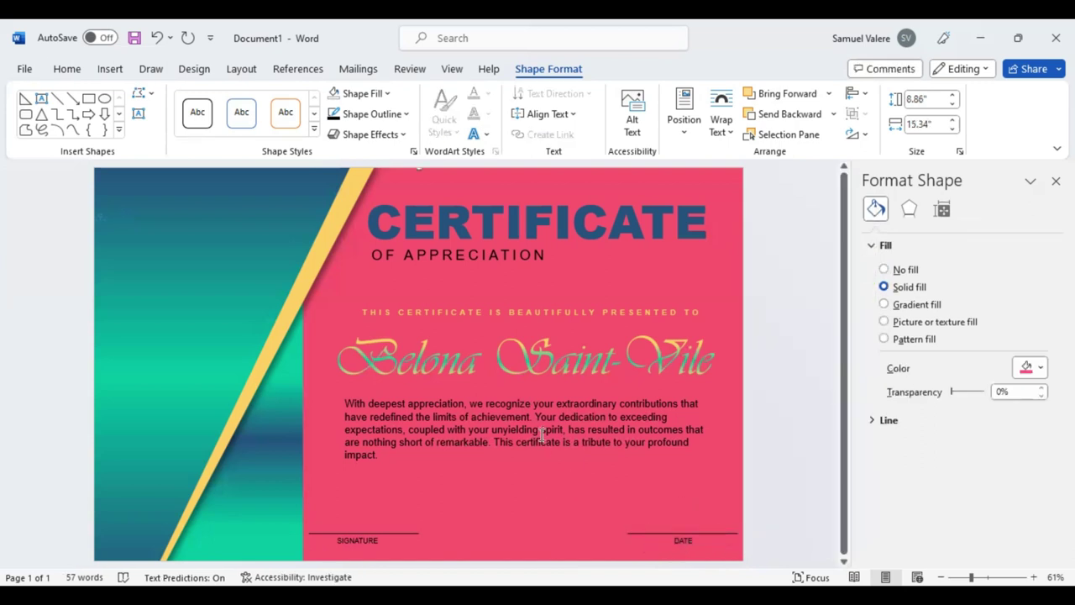
Step: Move the body paragraph and recipient name slightly lower and close the Format Shape pane
{"action": "left_click", "coordinate": [560, 467]}
{"action": "left_click_drag", "start_coordinate": [560, 467], "coordinate": [567, 485]}
{"action": "left_click", "coordinate": [583, 378]}
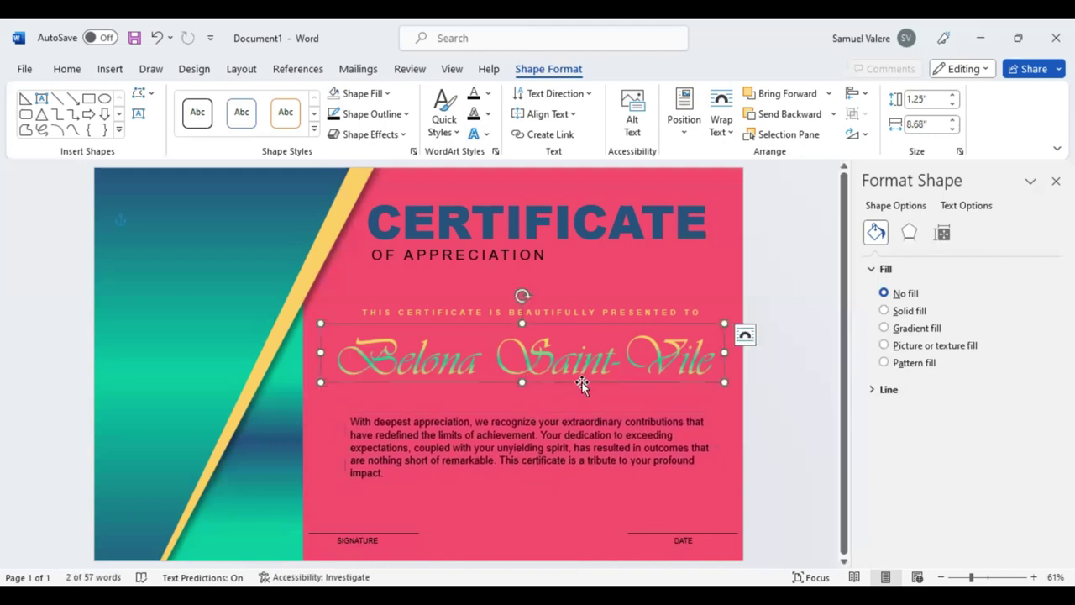
{"action": "left_click_drag", "start_coordinate": [583, 384], "coordinate": [583, 391]}
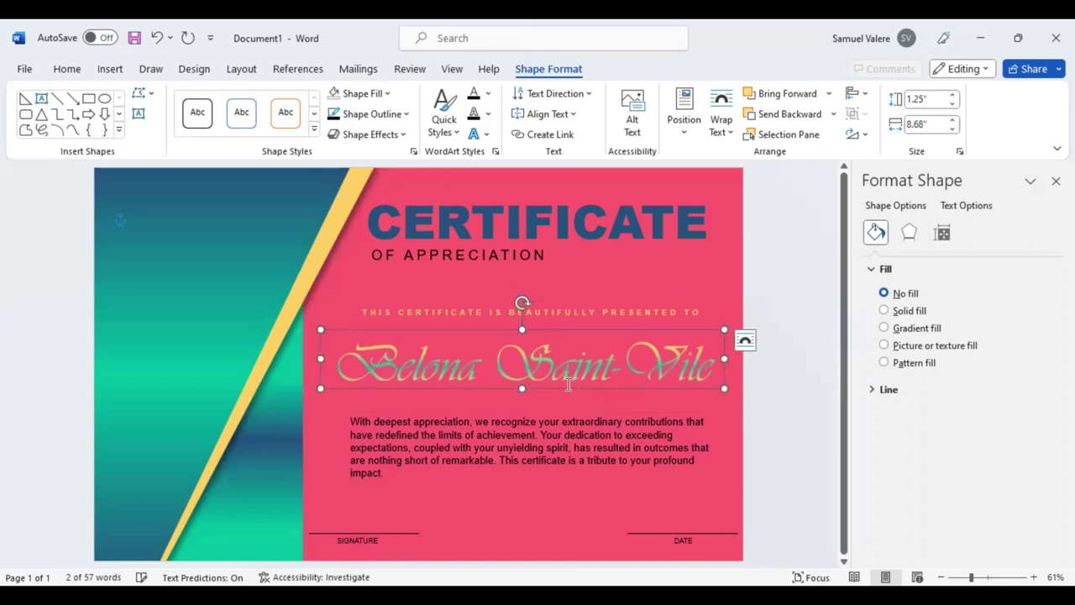
{"action": "left_click", "coordinate": [578, 312]}
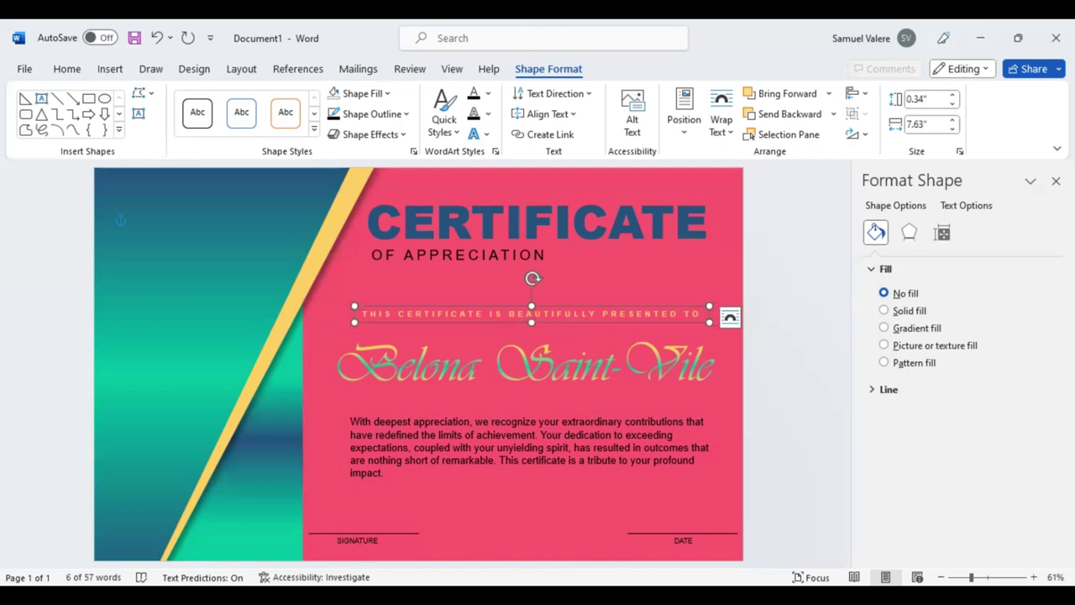
{"action": "left_click", "coordinate": [1056, 180]}
{"action": "left_click", "coordinate": [915, 317]}
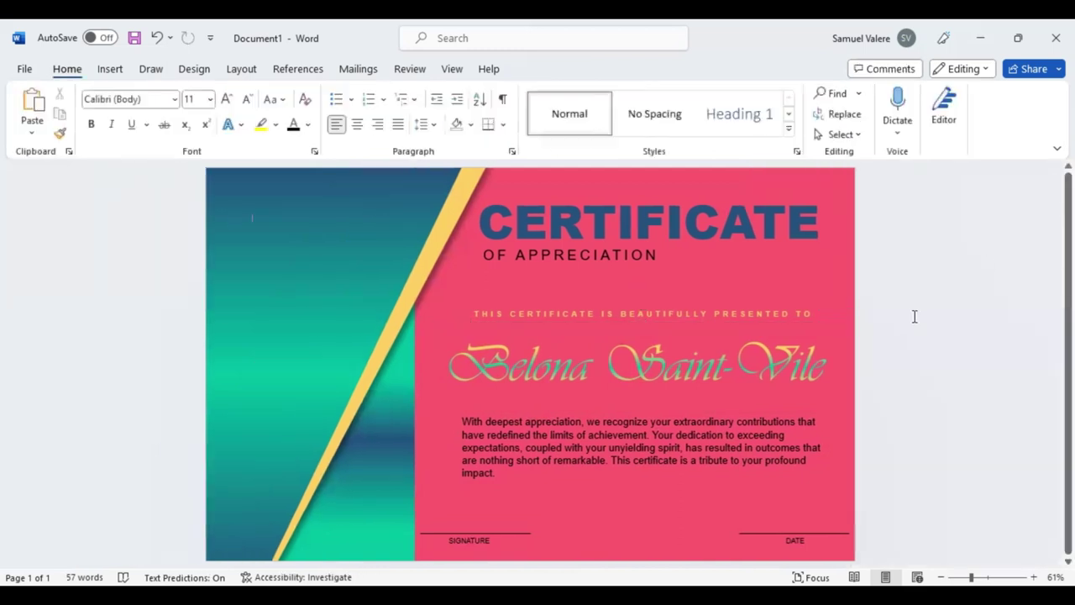
Step: Draw a right triangle over the certificate's right side and flip it horizontally
{"action": "left_click", "coordinate": [108, 69]}
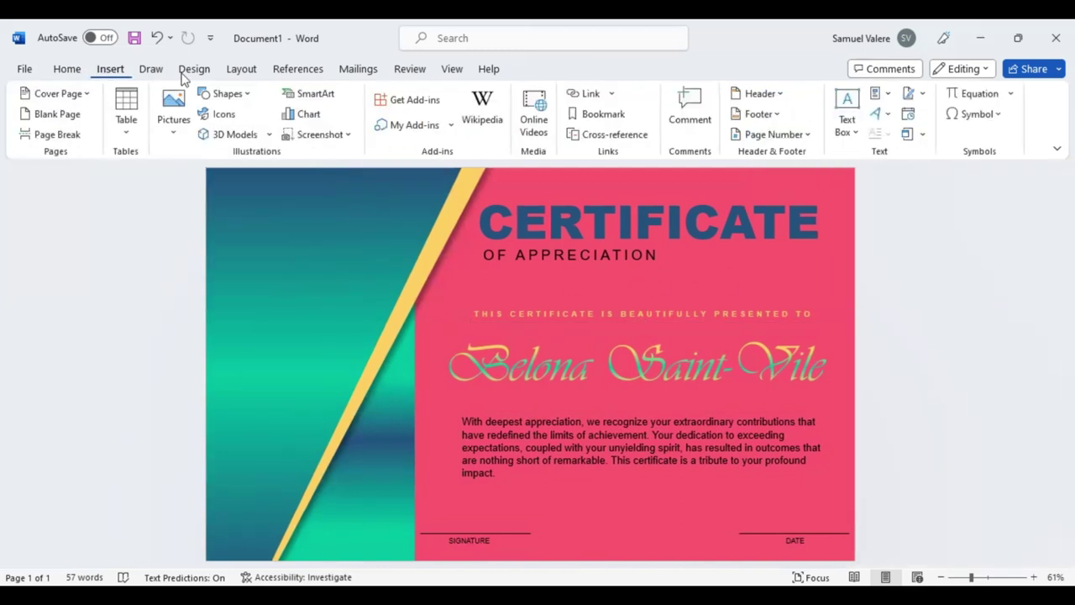
{"action": "left_click", "coordinate": [238, 95]}
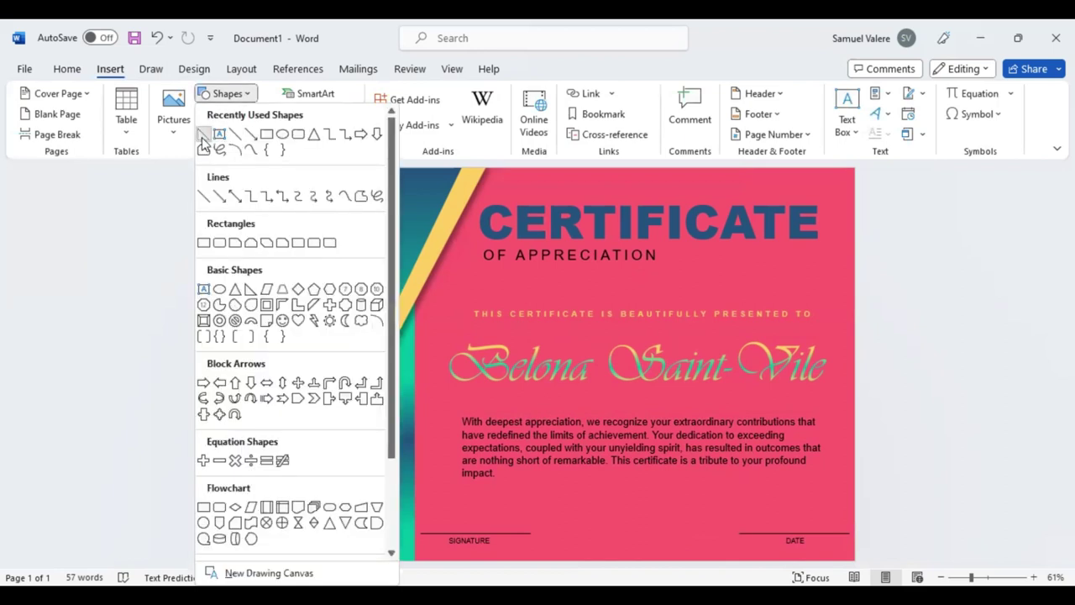
{"action": "left_click", "coordinate": [203, 143]}
{"action": "mouse_move", "coordinate": [824, 258]}
{"action": "left_mouse_down"}
{"action": "mouse_move", "coordinate": [599, 510]}
{"action": "mouse_move", "coordinate": [588, 553]}
{"action": "left_mouse_up"}
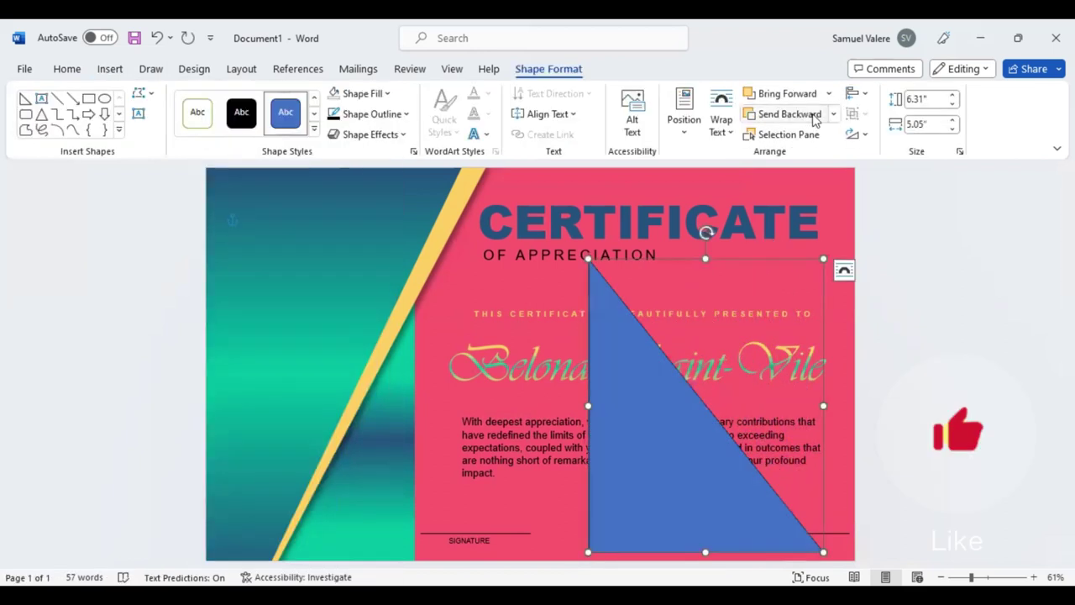
{"action": "left_click", "coordinate": [857, 134]}
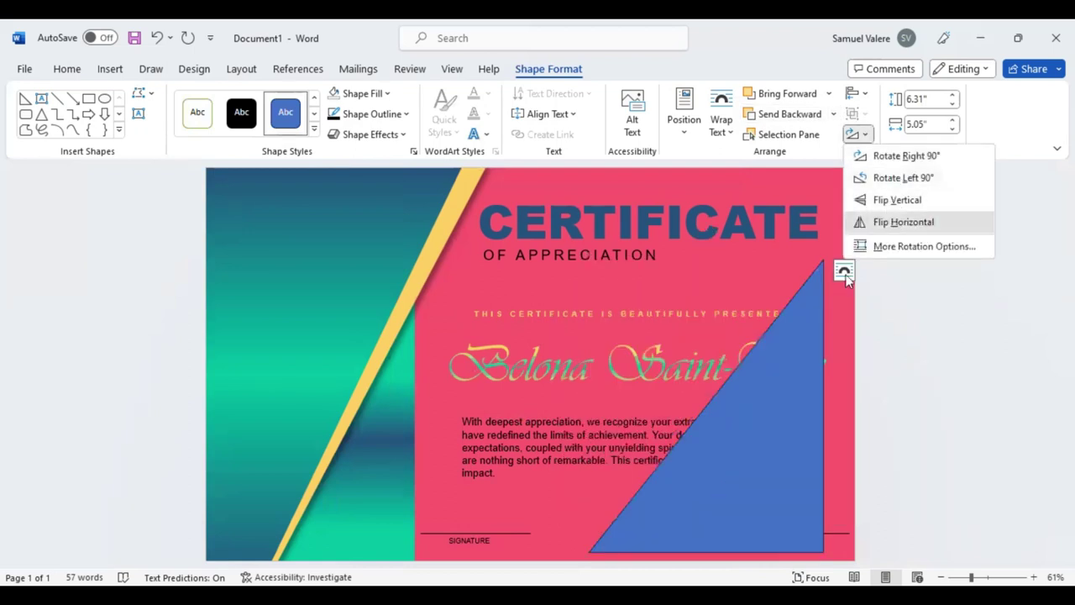
{"action": "left_click", "coordinate": [903, 222]}
Step: Stretch the triangle to the page top, right edge, further left and down to the bottom
{"action": "left_click_drag", "start_coordinate": [707, 260], "coordinate": [721, 219]}
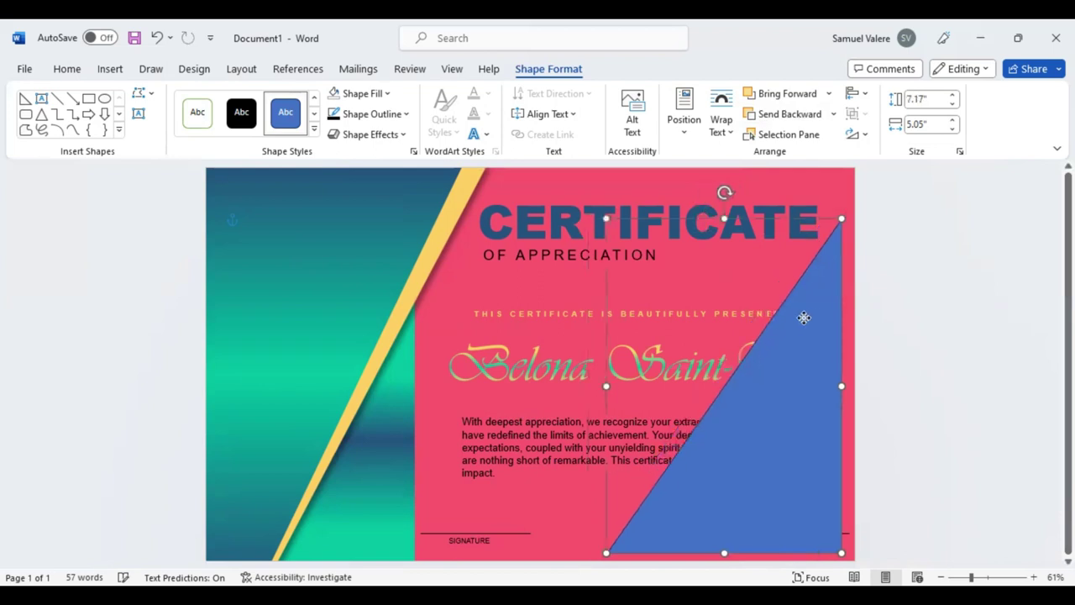
{"action": "left_click_drag", "start_coordinate": [804, 317], "coordinate": [816, 316]}
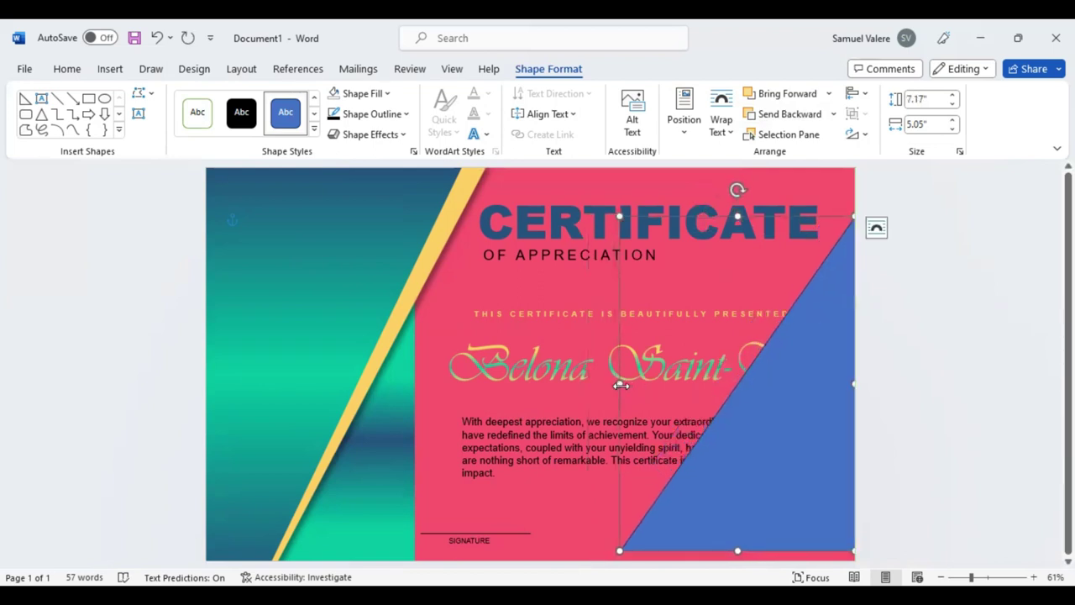
{"action": "left_click_drag", "start_coordinate": [619, 383], "coordinate": [555, 421]}
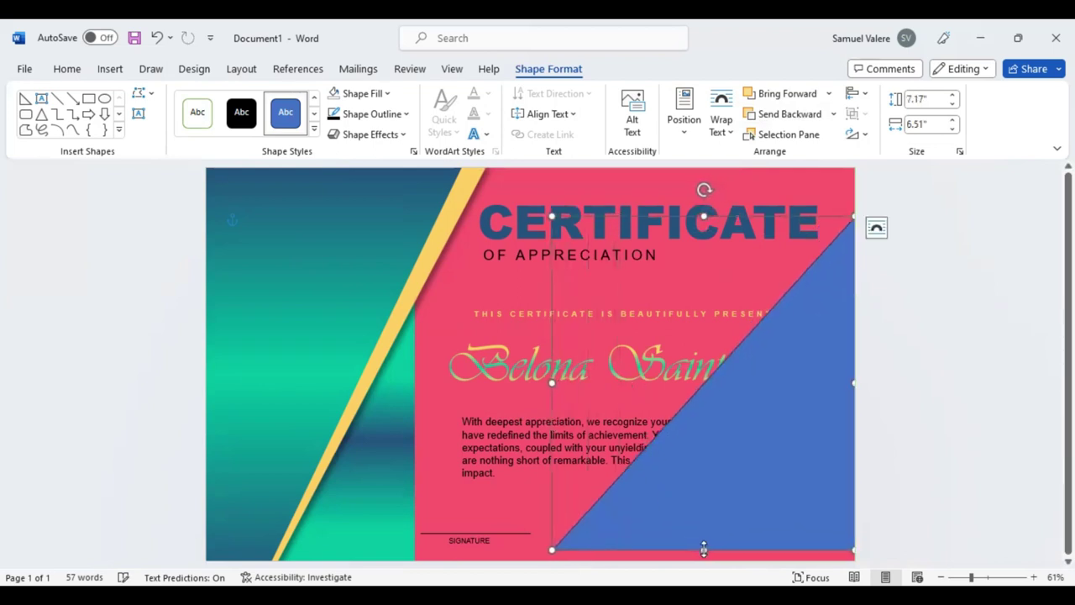
{"action": "left_click_drag", "start_coordinate": [703, 550], "coordinate": [685, 572]}
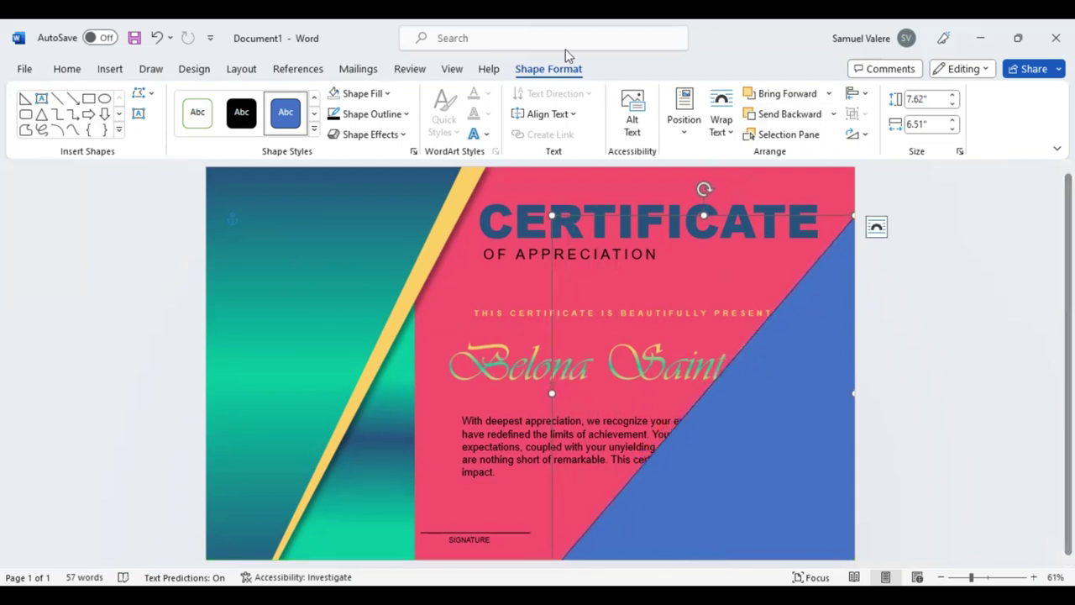
Step: Remove the triangle's outline, fill it with the recent yellow, and open More Gradients settings
{"action": "left_click", "coordinate": [405, 114]}
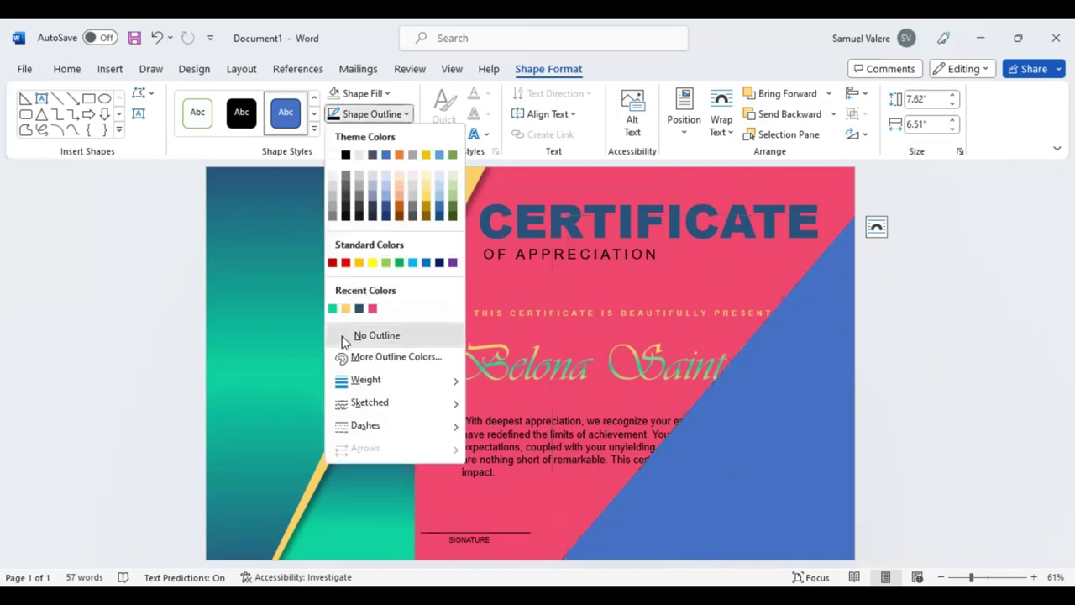
{"action": "left_click", "coordinate": [361, 93]}
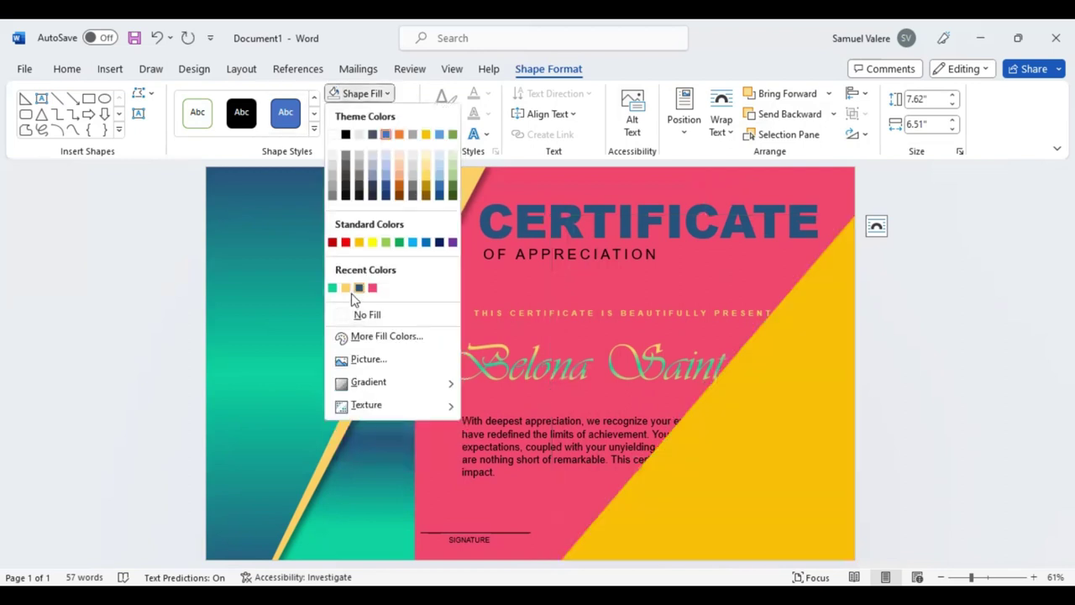
{"action": "left_click", "coordinate": [346, 288]}
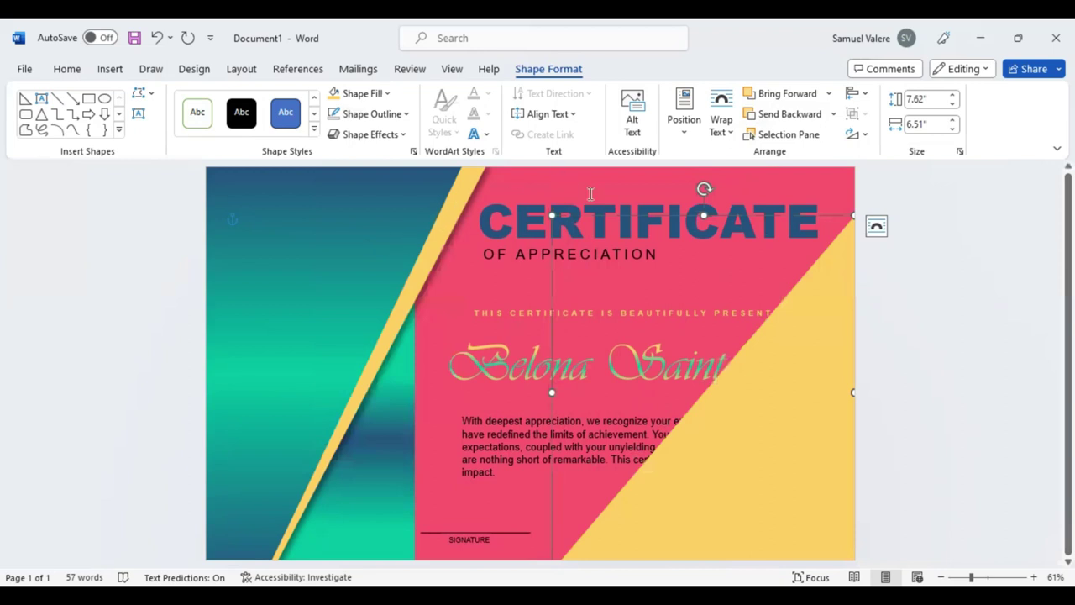
{"action": "left_click", "coordinate": [387, 93]}
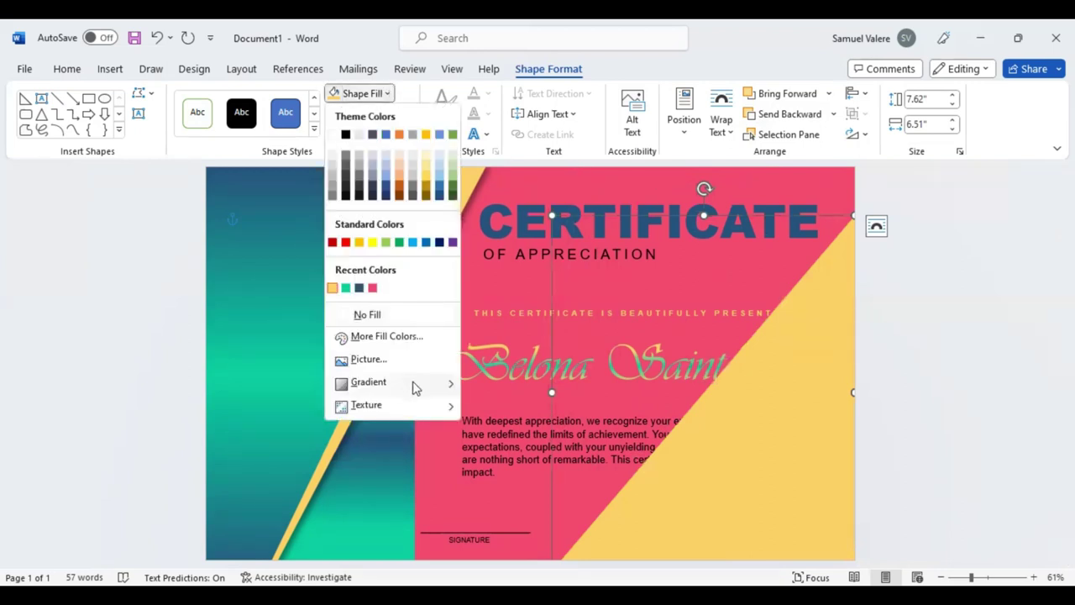
{"action": "mouse_move", "coordinate": [369, 382]}
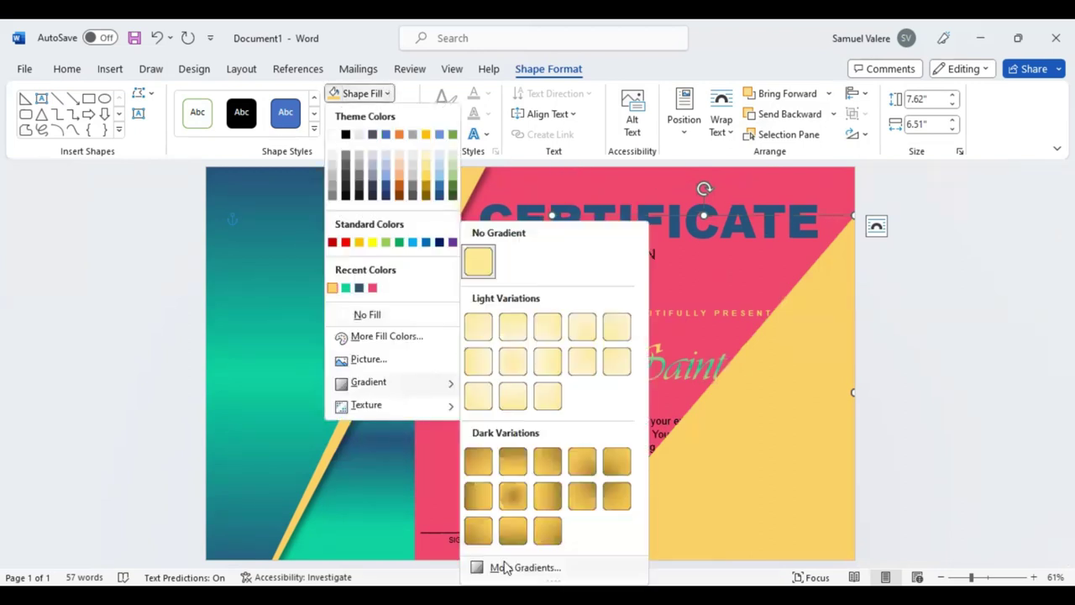
{"action": "left_click", "coordinate": [506, 568]}
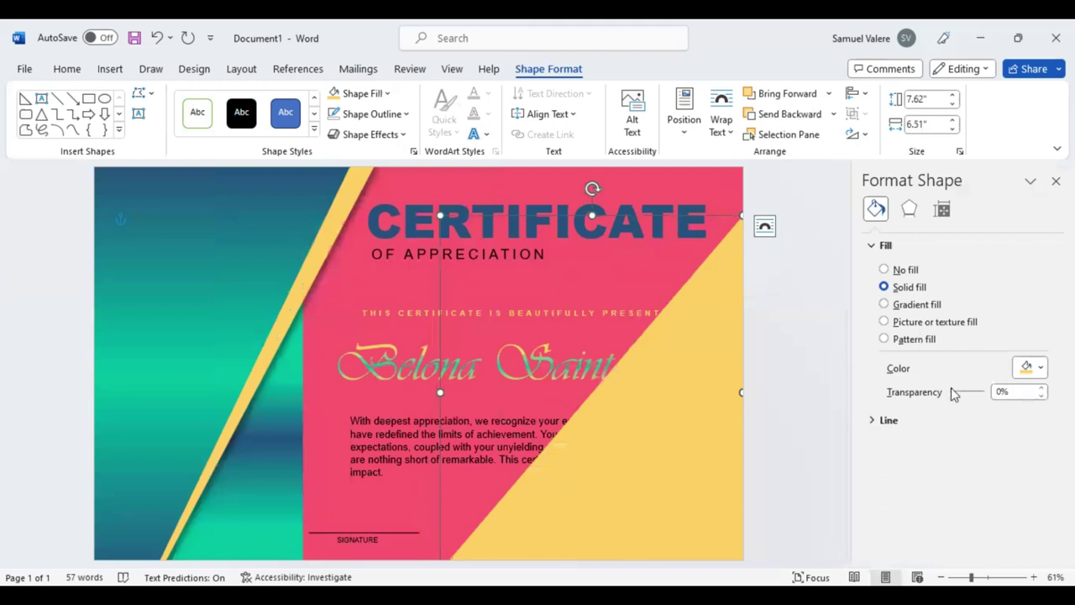
Step: Set the triangle to 82% transparency, try its stacking order, and fill it with the recent green
{"action": "left_click_drag", "start_coordinate": [953, 392], "coordinate": [973, 396]}
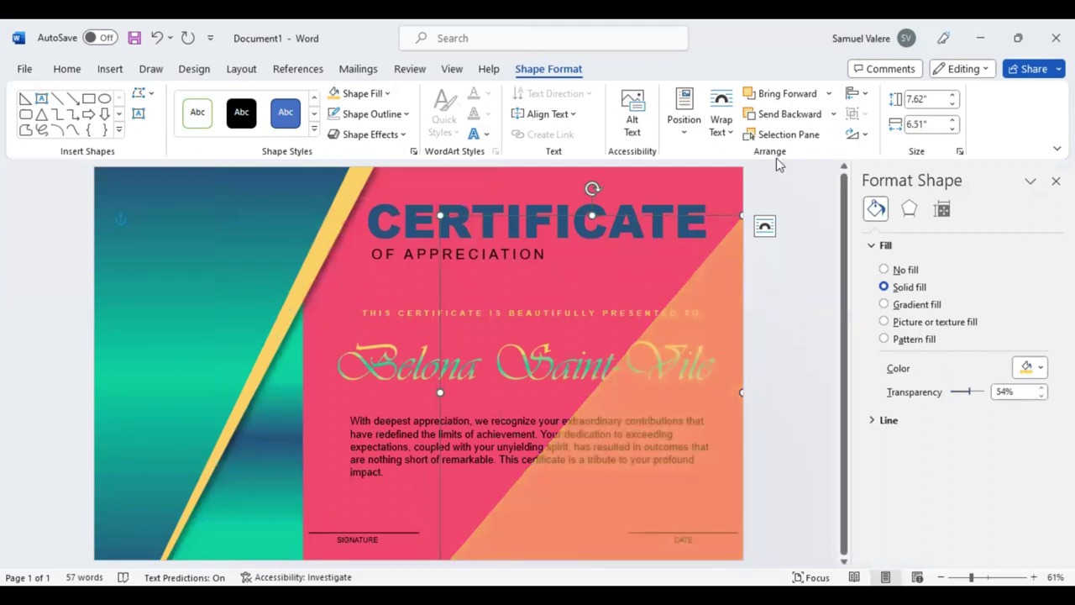
{"action": "left_click", "coordinate": [788, 116]}
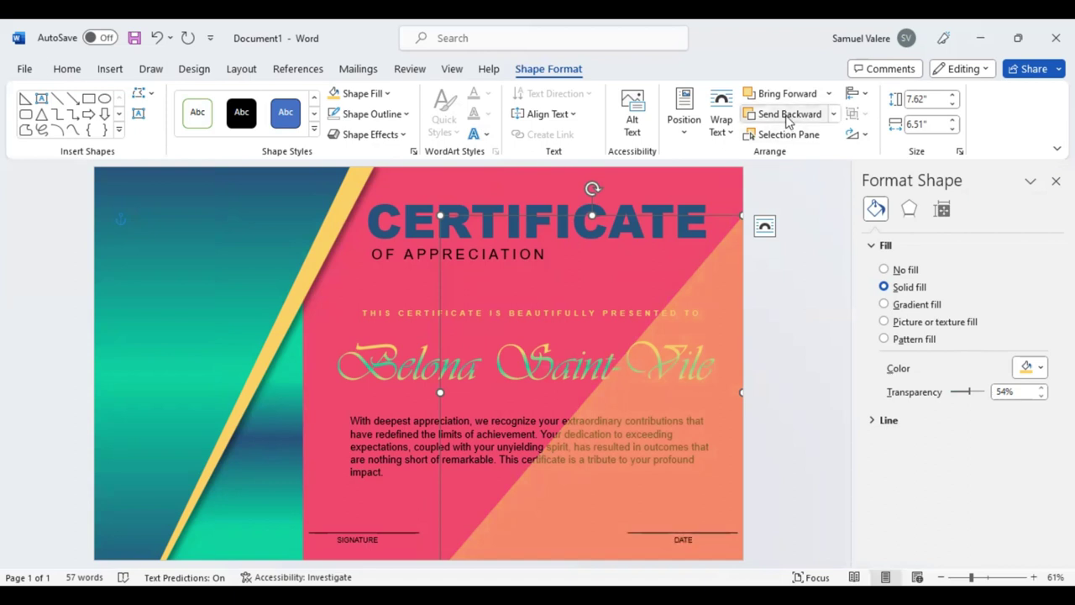
{"action": "left_click", "coordinate": [788, 116]}
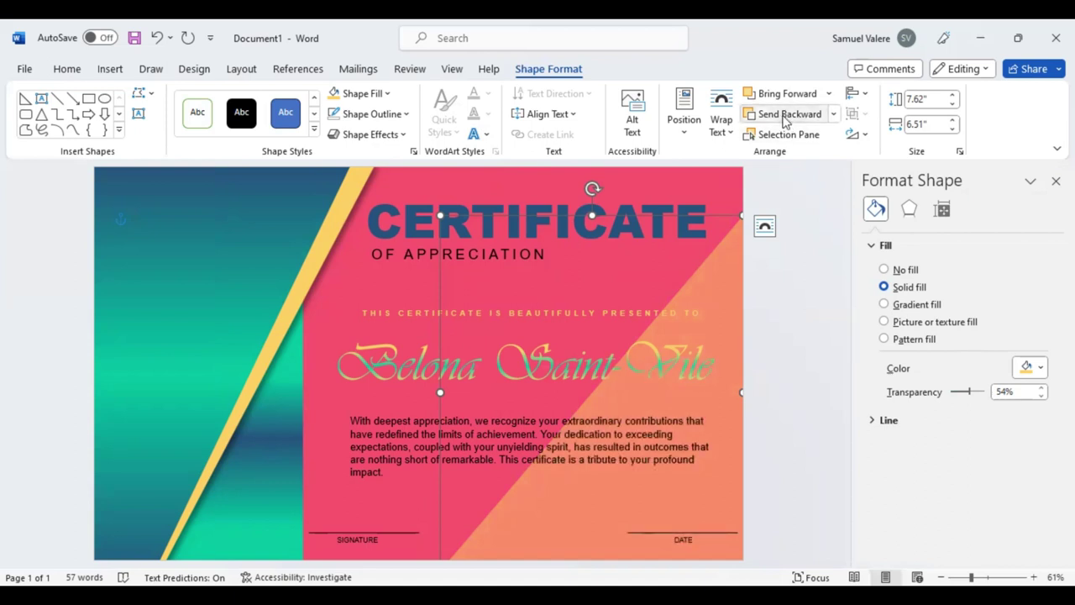
{"action": "left_click", "coordinate": [784, 117]}
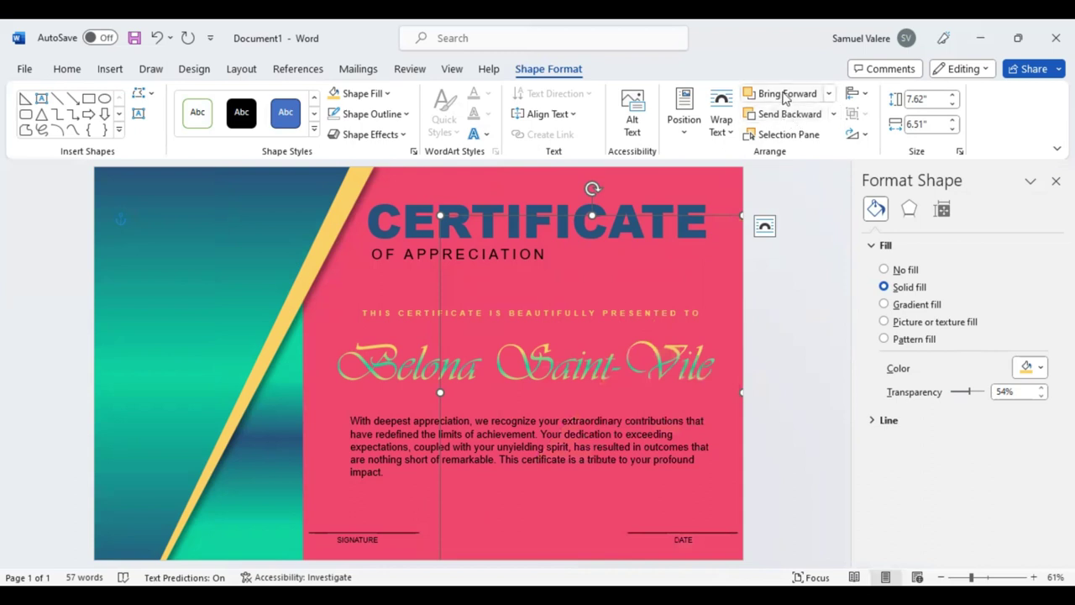
{"action": "left_click", "coordinate": [792, 95]}
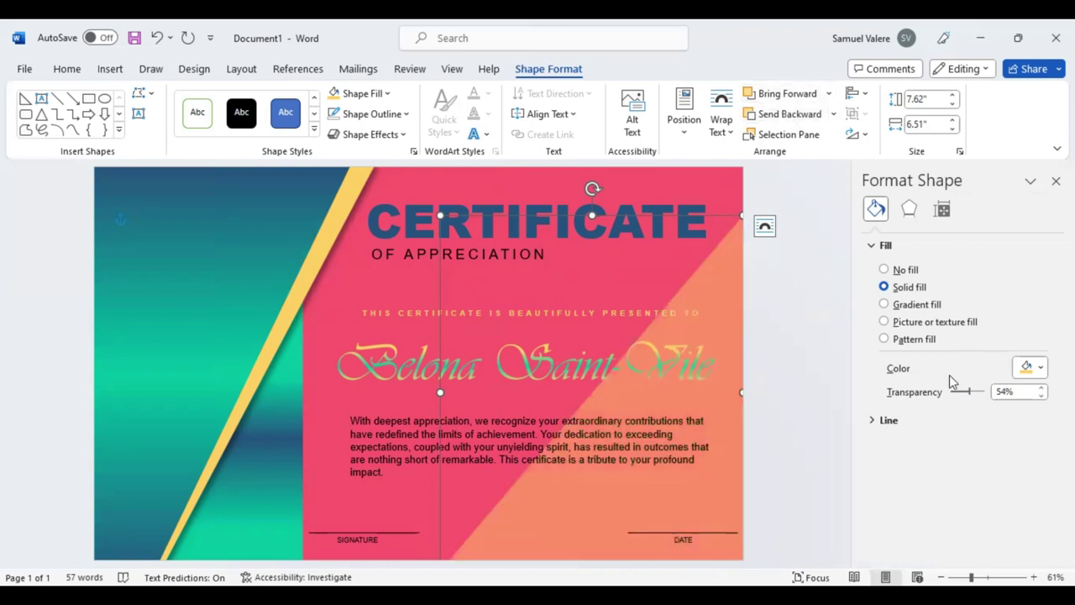
{"action": "left_click_drag", "start_coordinate": [970, 393], "coordinate": [976, 394]}
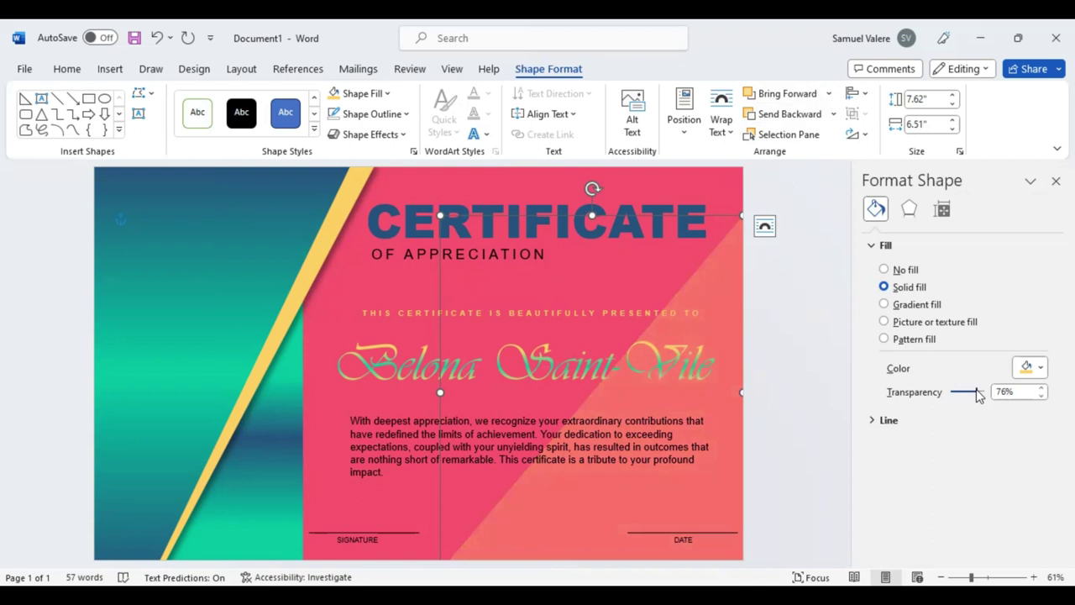
{"action": "left_click_drag", "start_coordinate": [977, 395], "coordinate": [980, 392]}
{"action": "left_click", "coordinate": [1032, 368]}
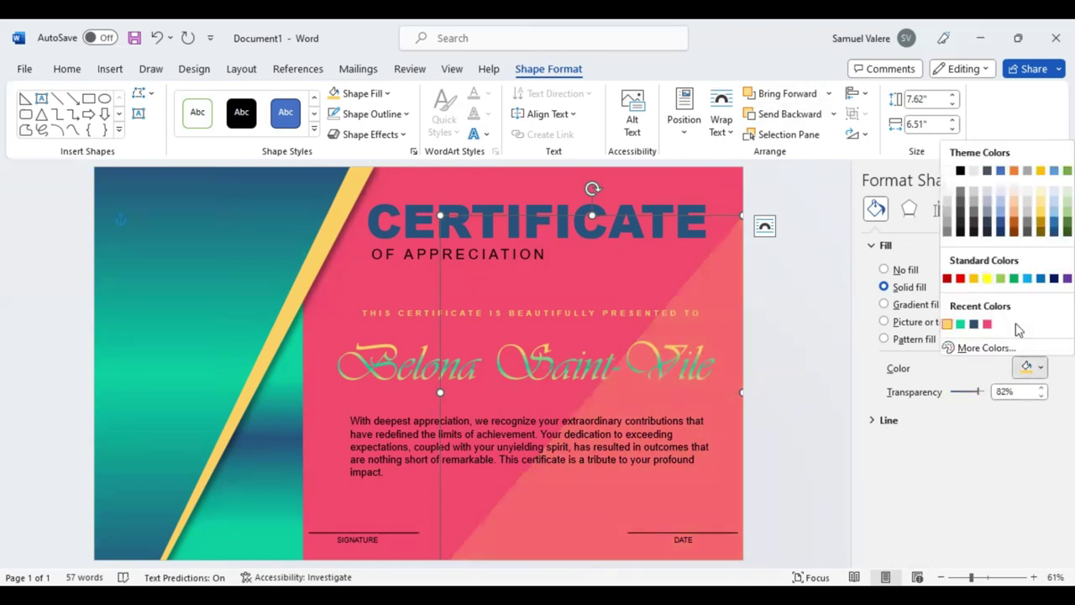
{"action": "left_click", "coordinate": [961, 324]}
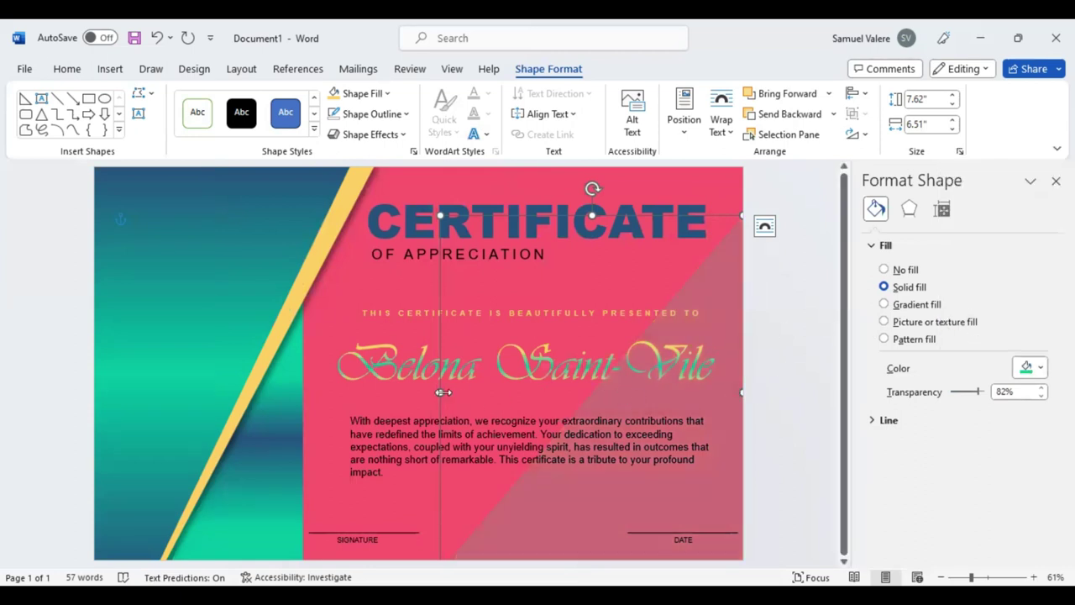
Step: Enlarge the triangle to 8.86 × 6.77 in and refill it yellow at 75% transparency
{"action": "left_click_drag", "start_coordinate": [440, 392], "coordinate": [429, 393]}
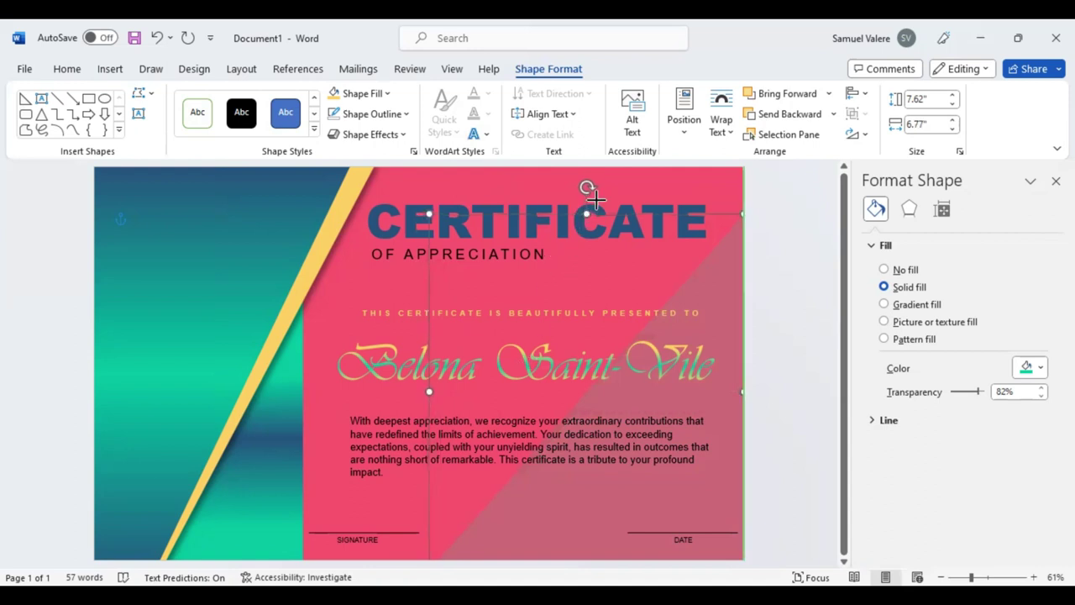
{"action": "left_click_drag", "start_coordinate": [594, 198], "coordinate": [600, 153]}
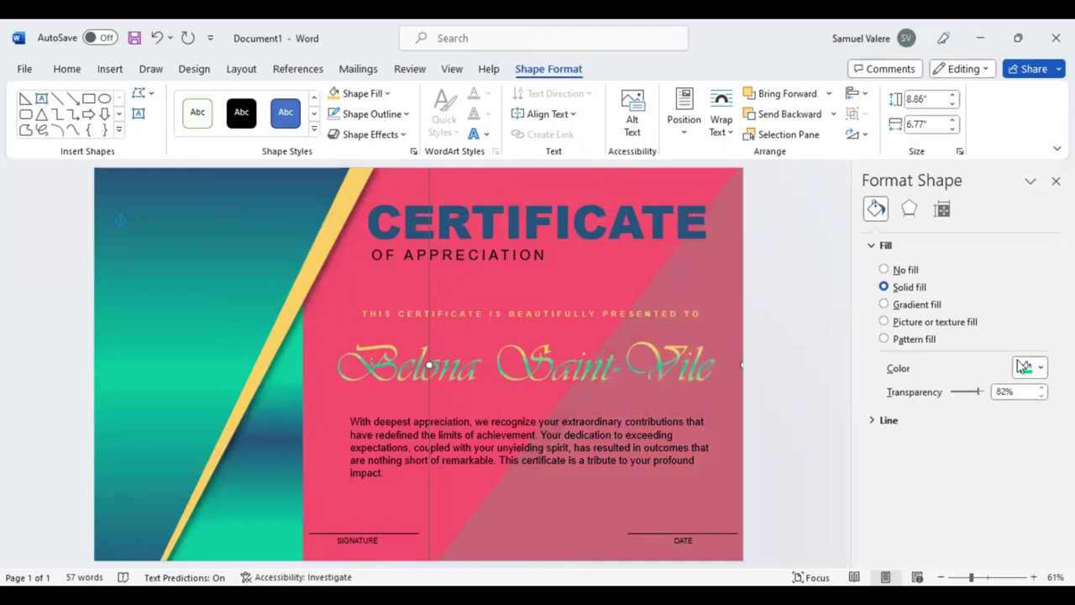
{"action": "left_click", "coordinate": [1042, 370]}
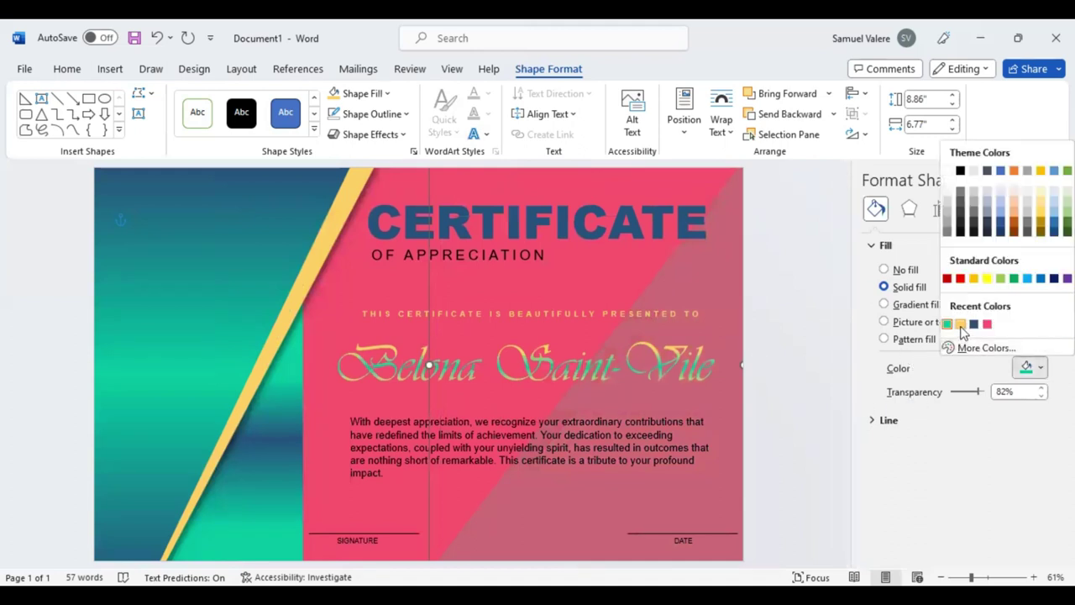
{"action": "left_click", "coordinate": [960, 325]}
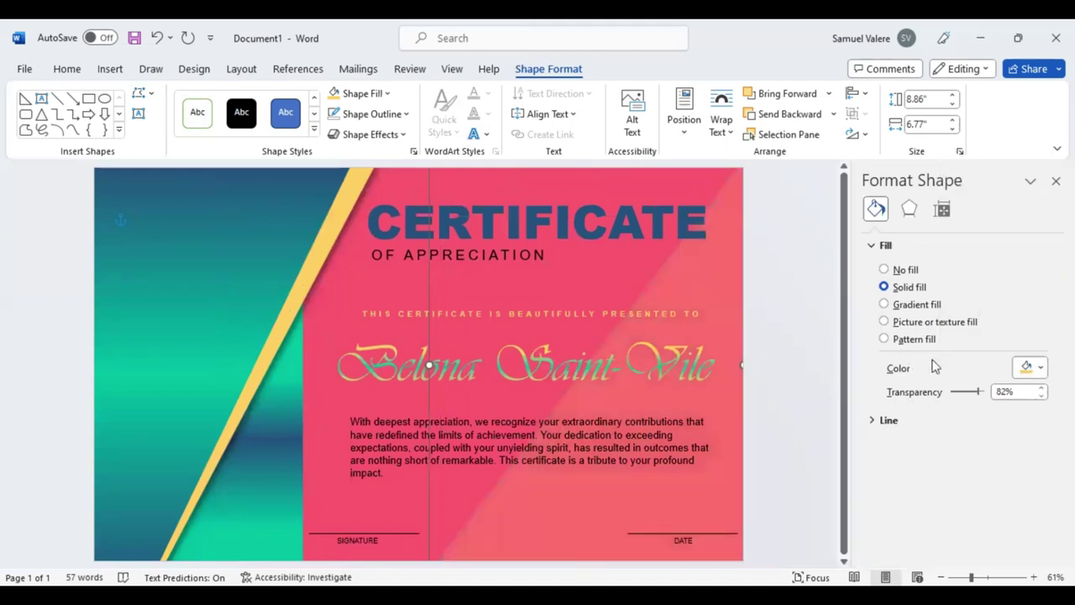
{"action": "left_click", "coordinate": [1042, 398]}
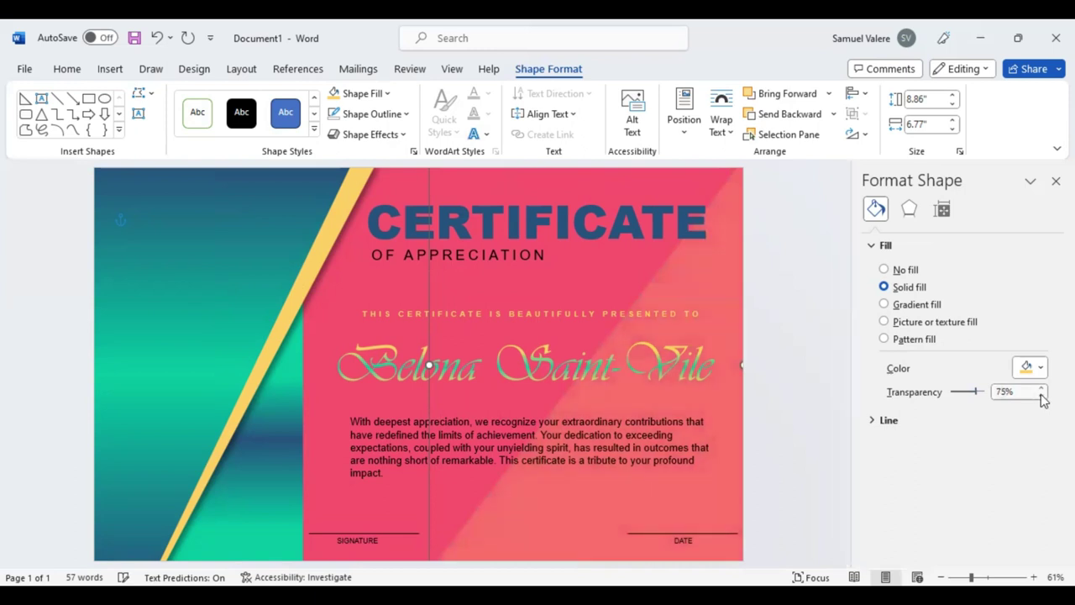
{"action": "left_click", "coordinate": [948, 256]}
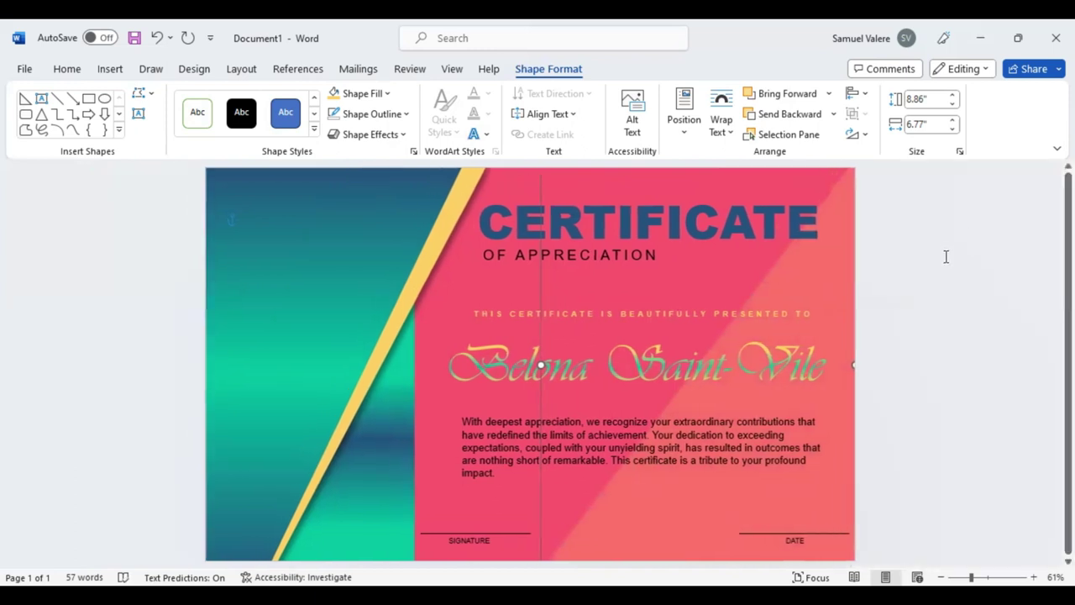